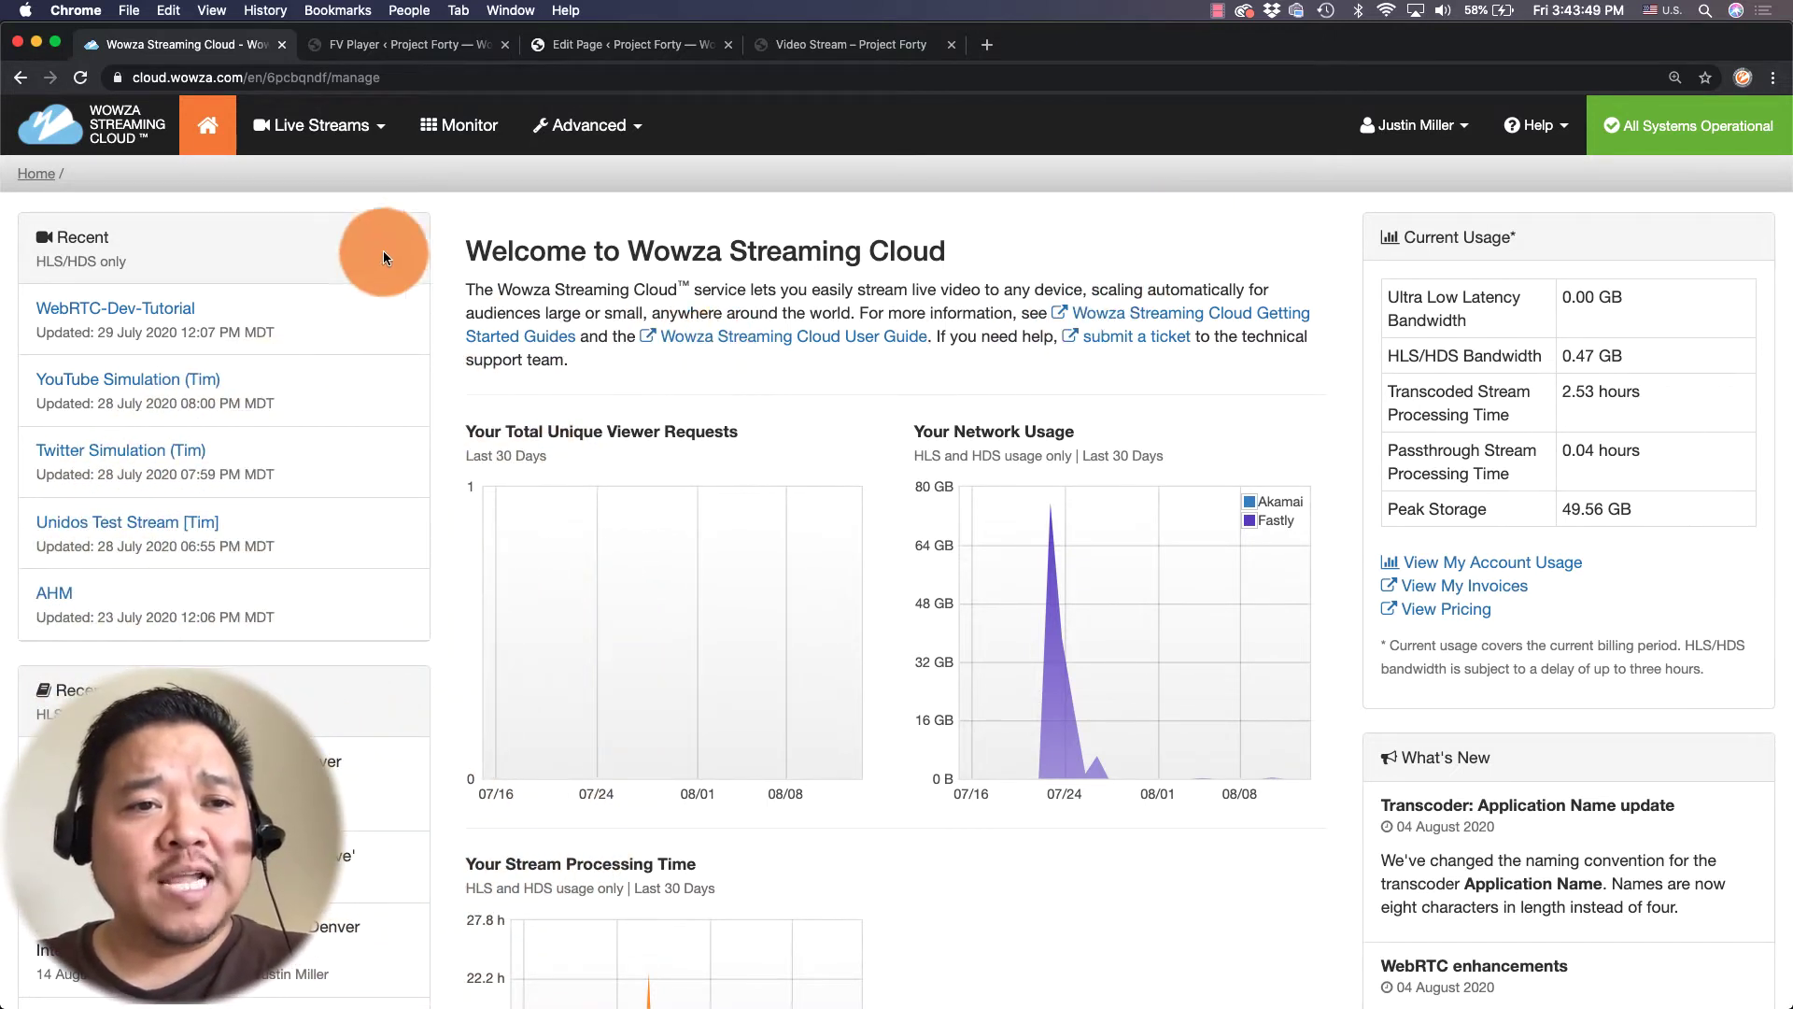
Go to the Live Streams page, which lists the 72 existing streams.
click(317, 130)
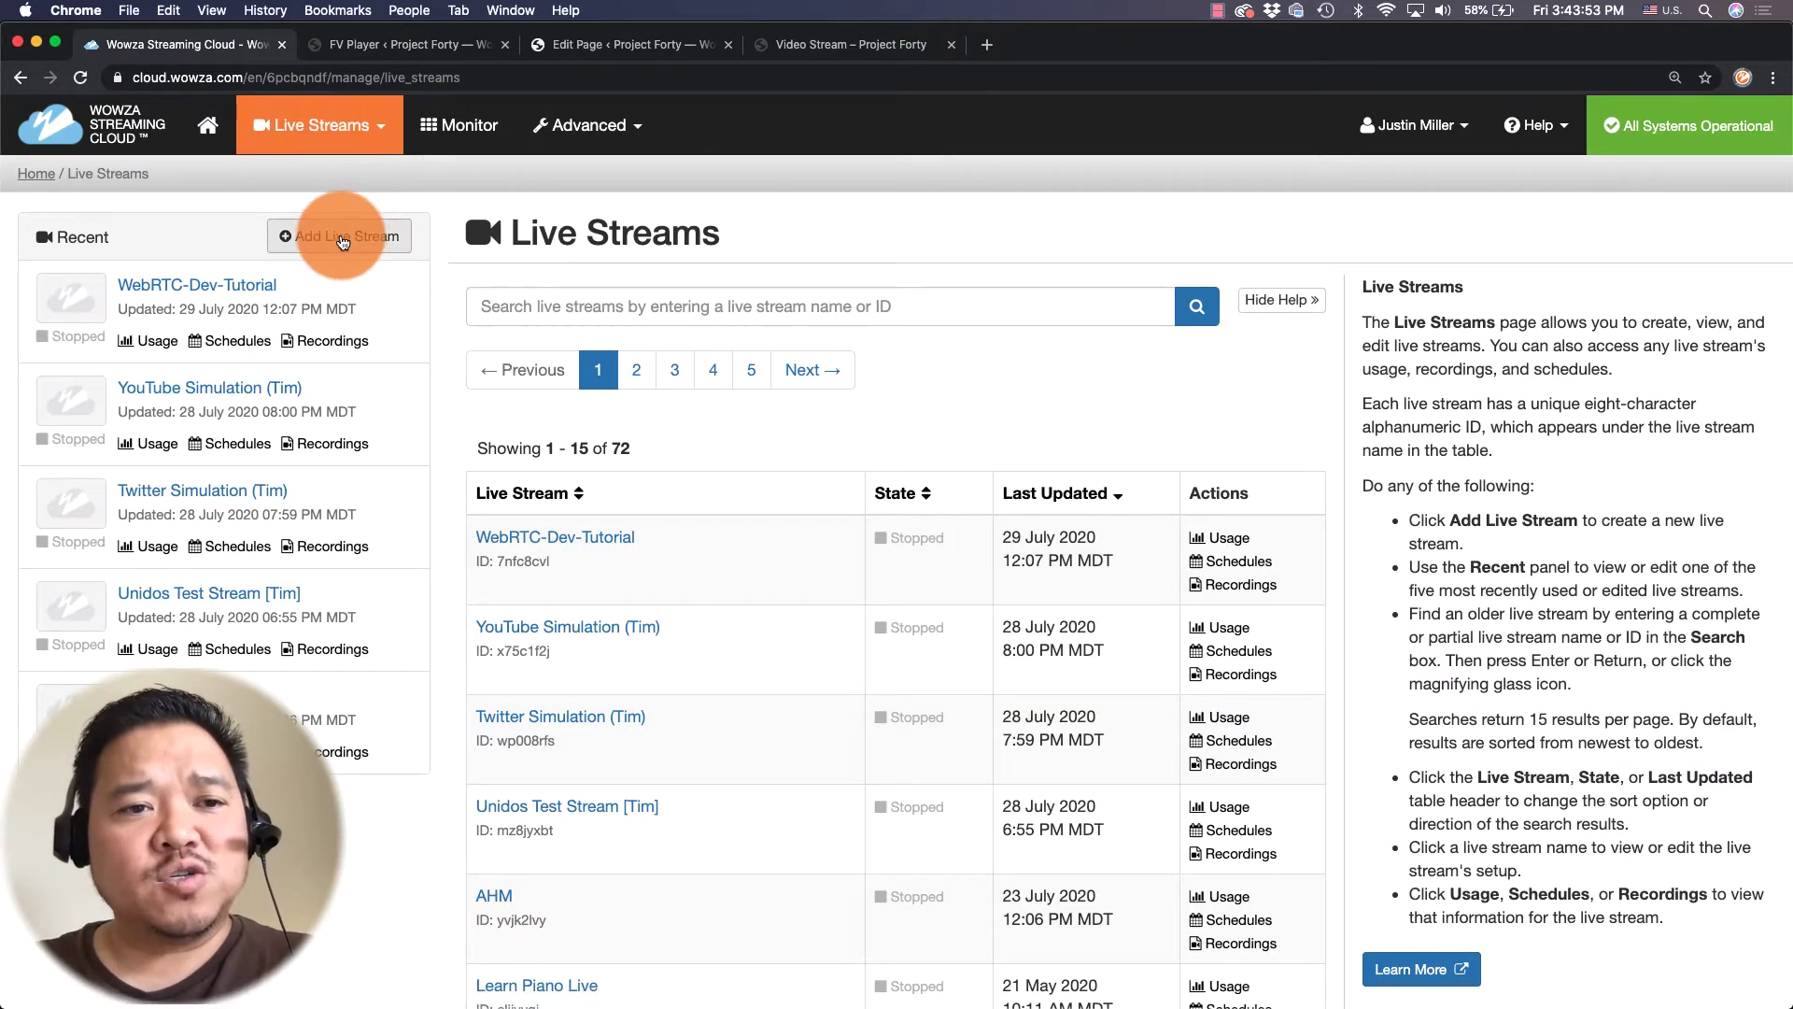
Add a live stream named 'Denver Interactive' broadcasting from US West (California).
click(342, 241)
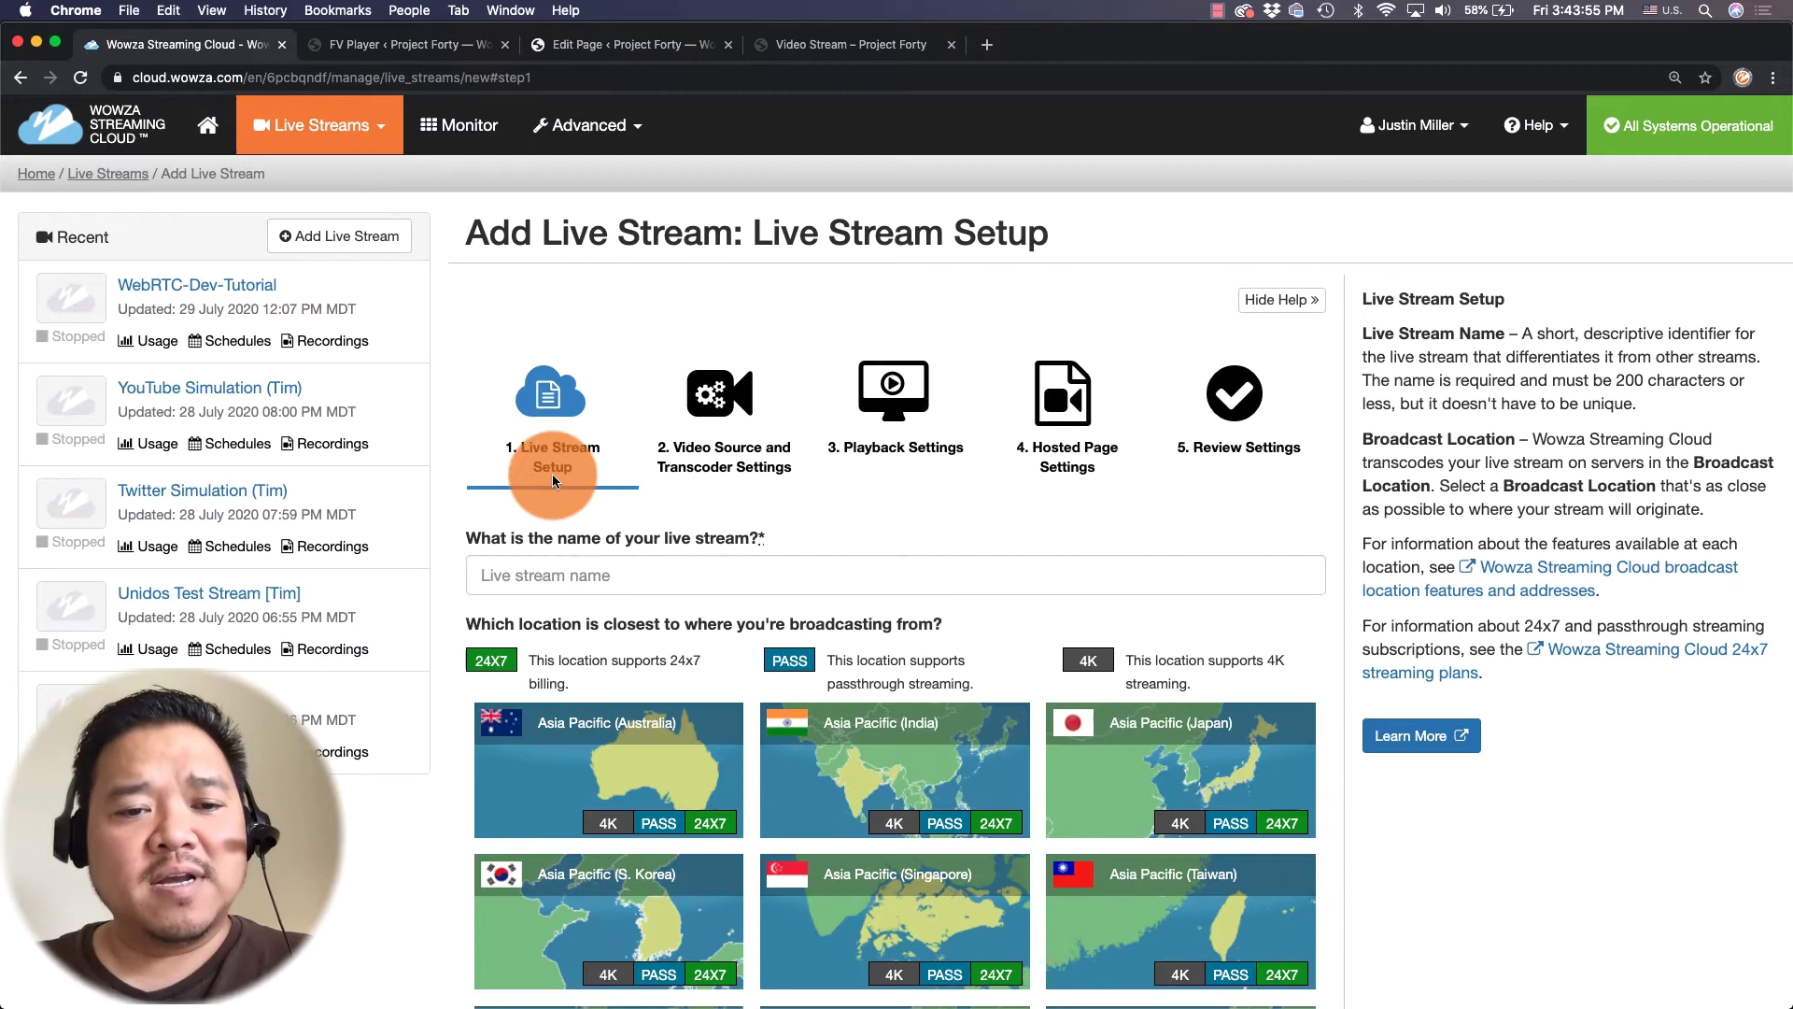
click(562, 573)
text(Denve)
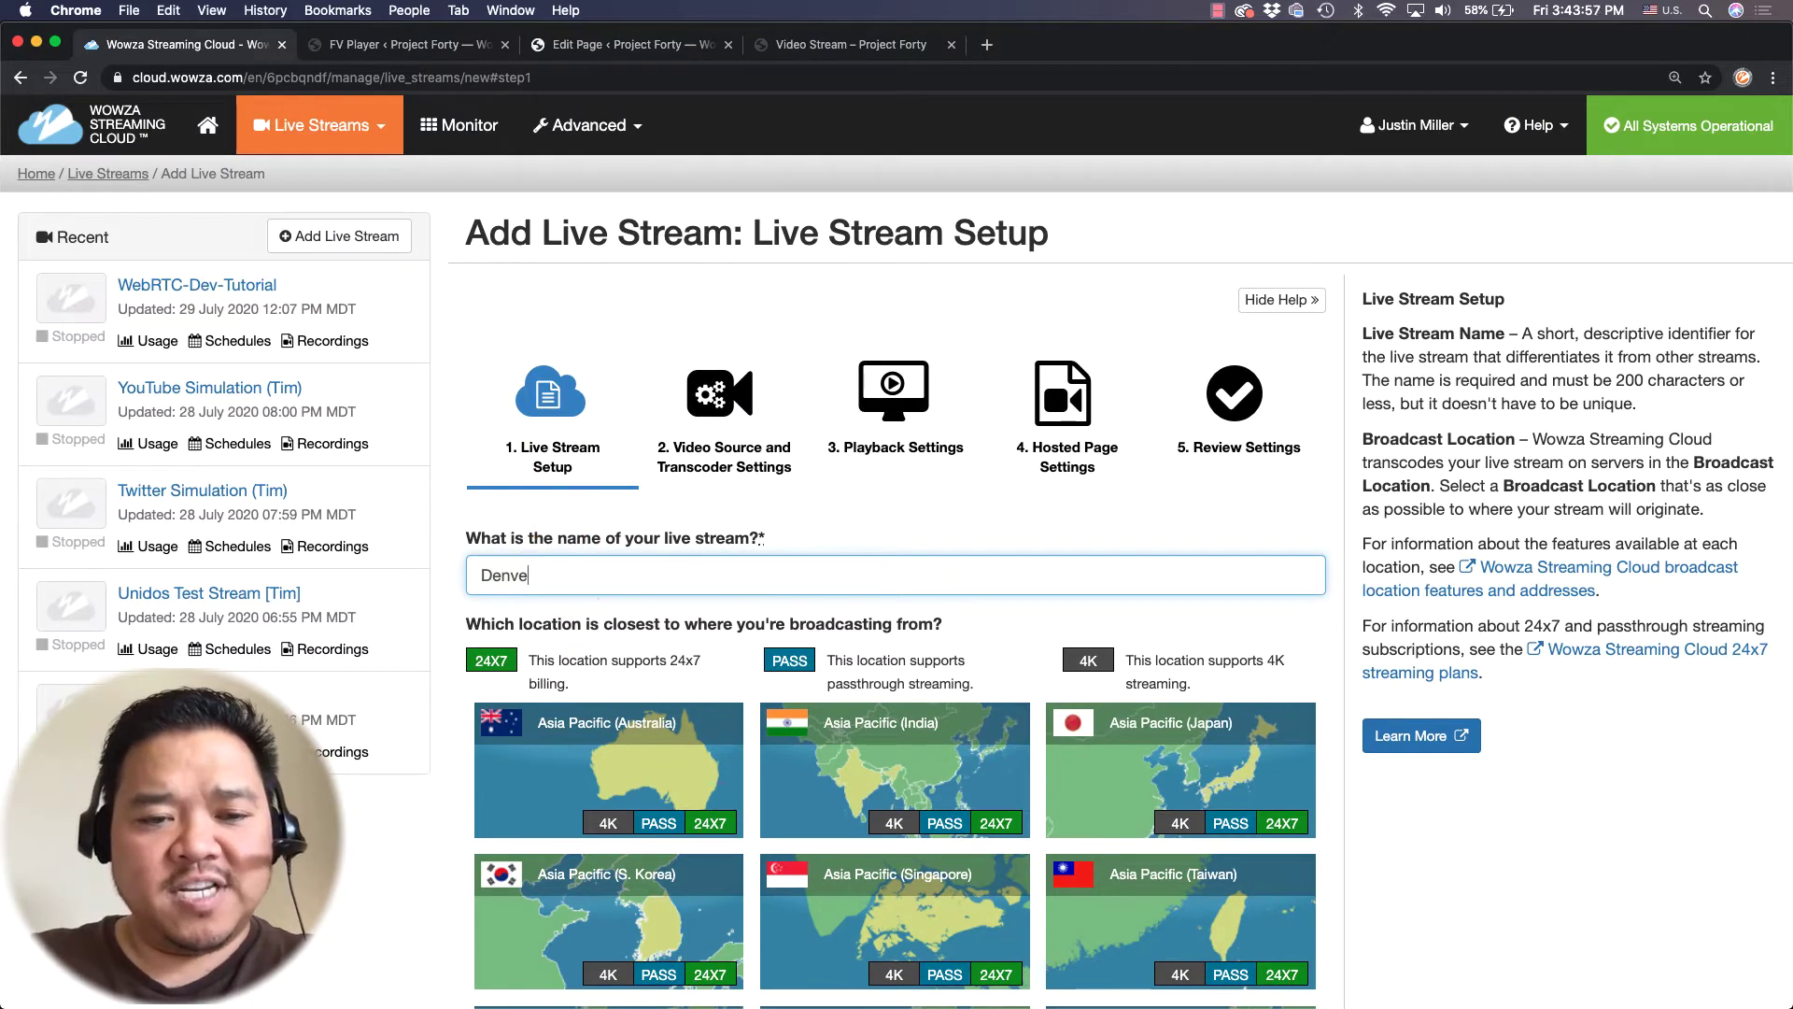
text(r Interactive)
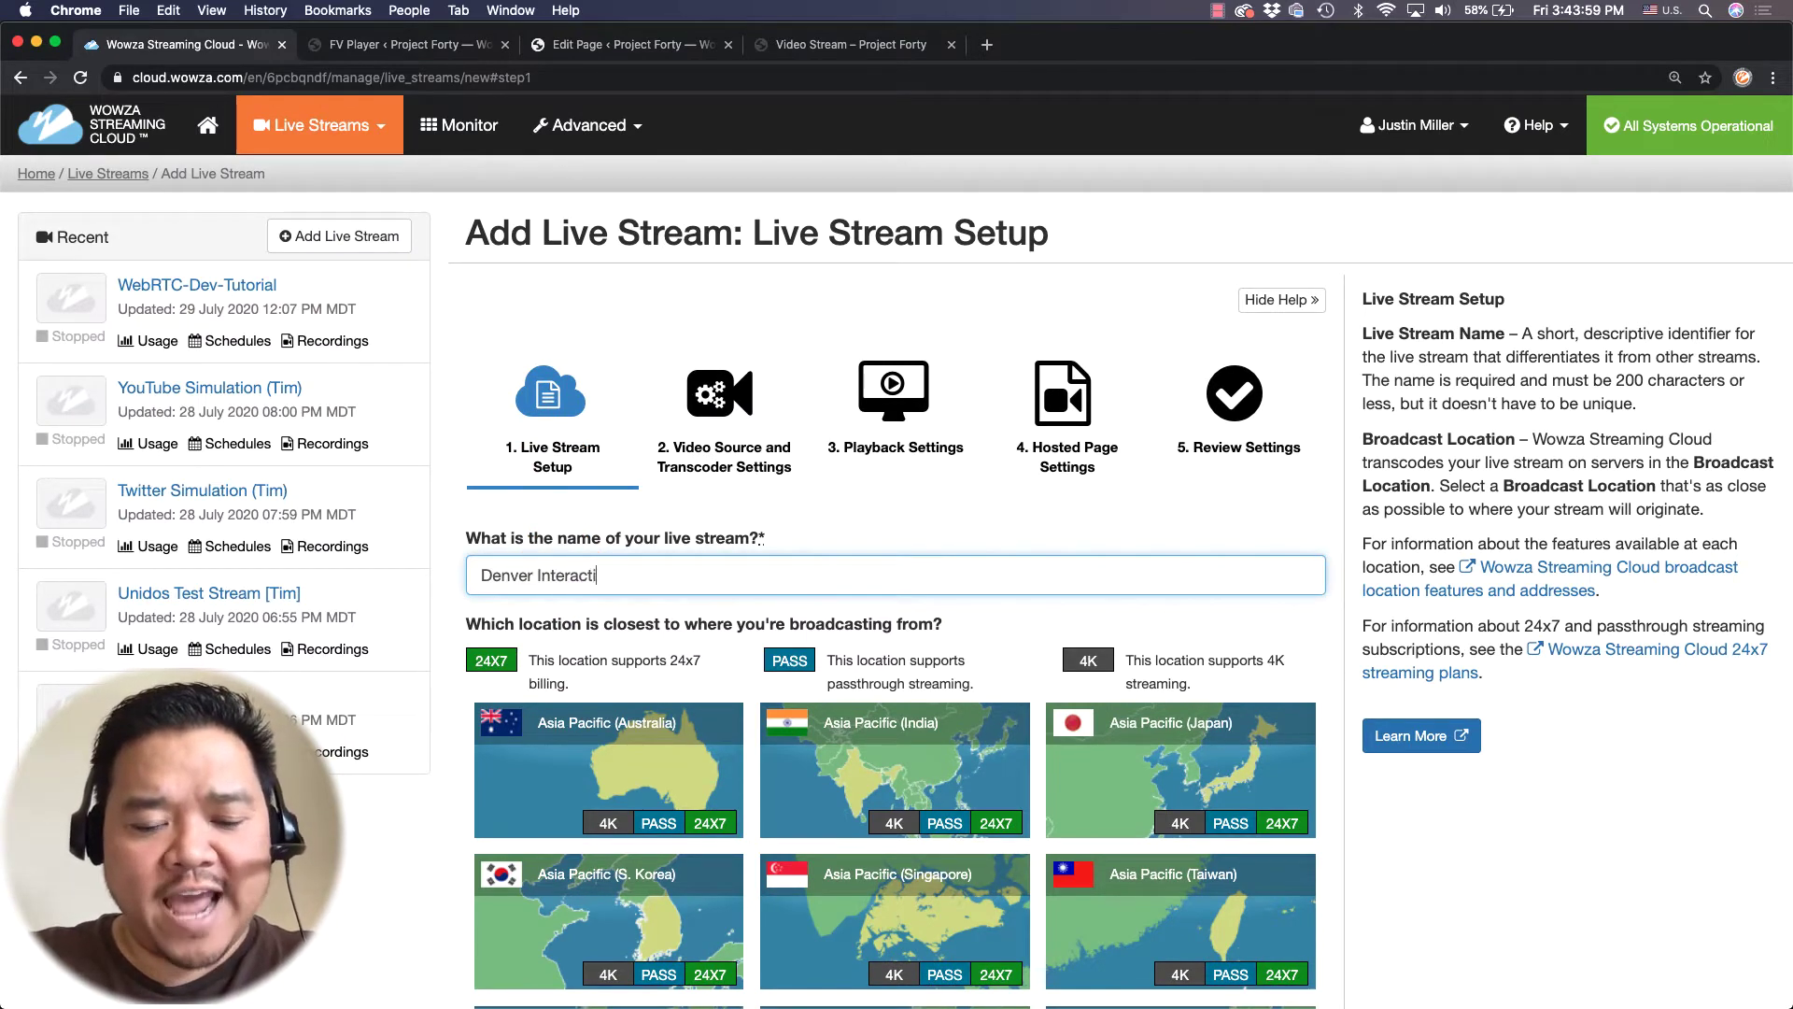
scroll(895, 737, down, 7)
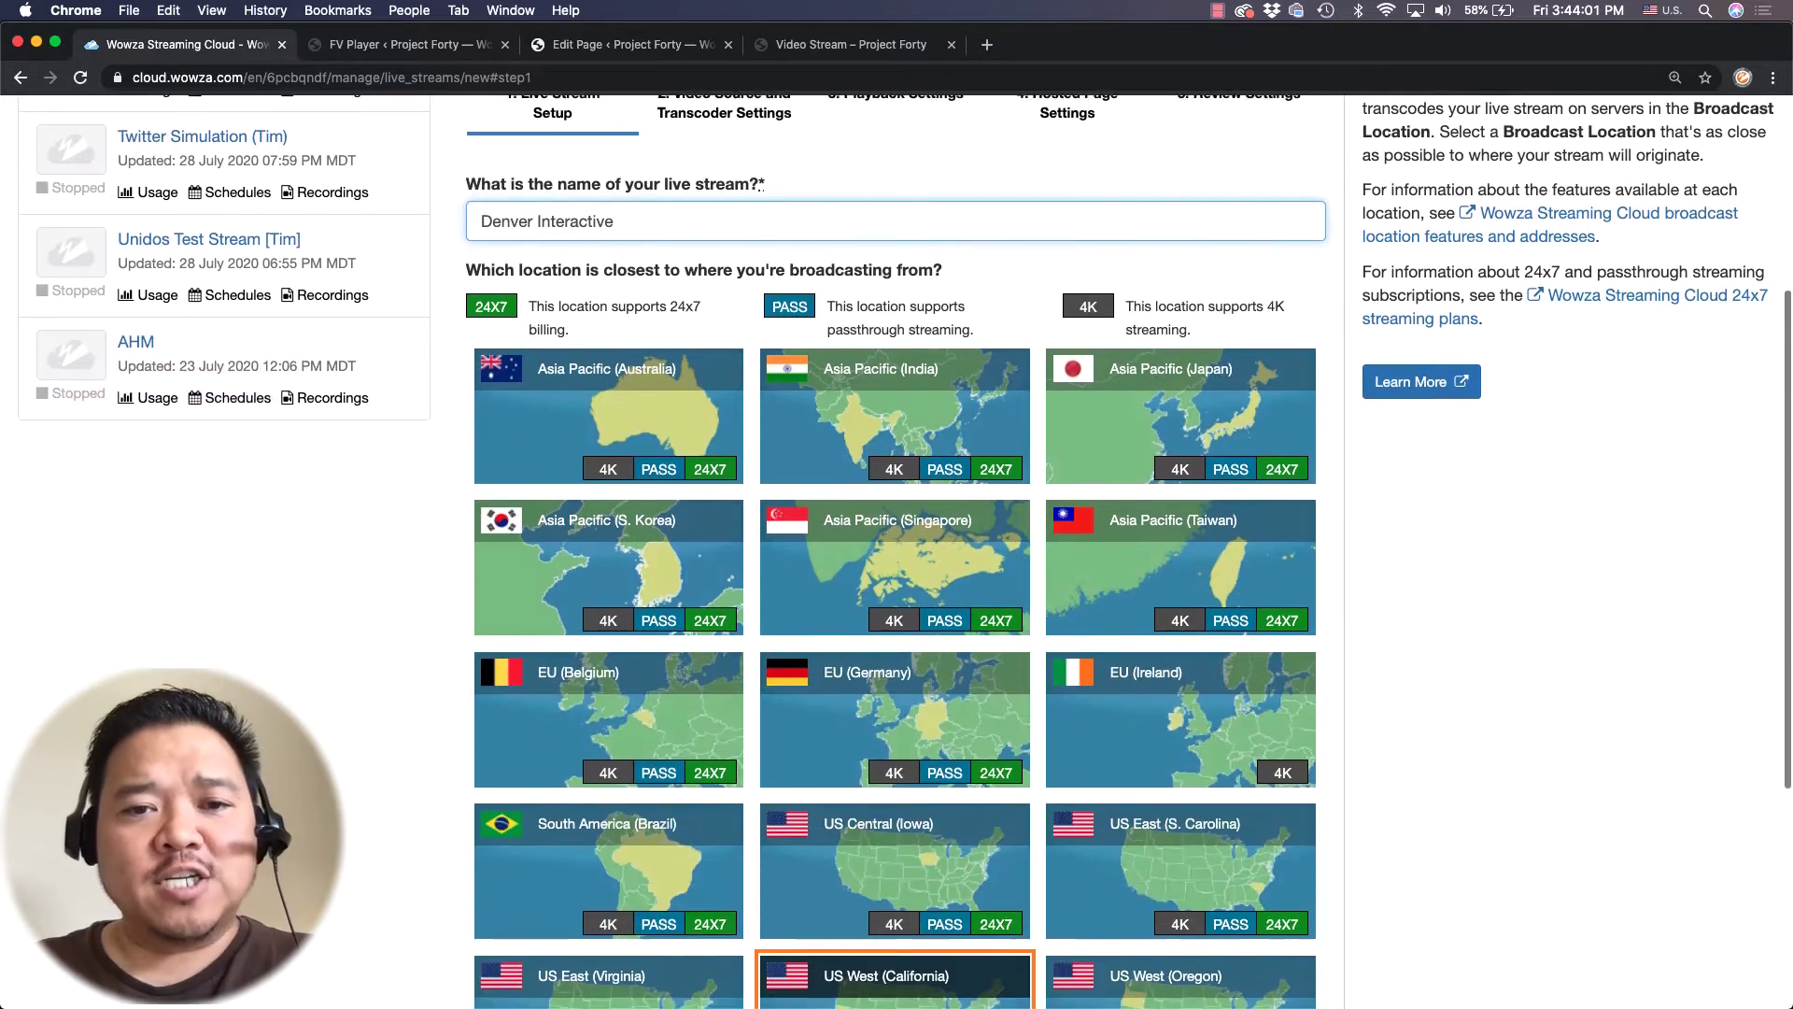
scroll(560, 580, down, 1)
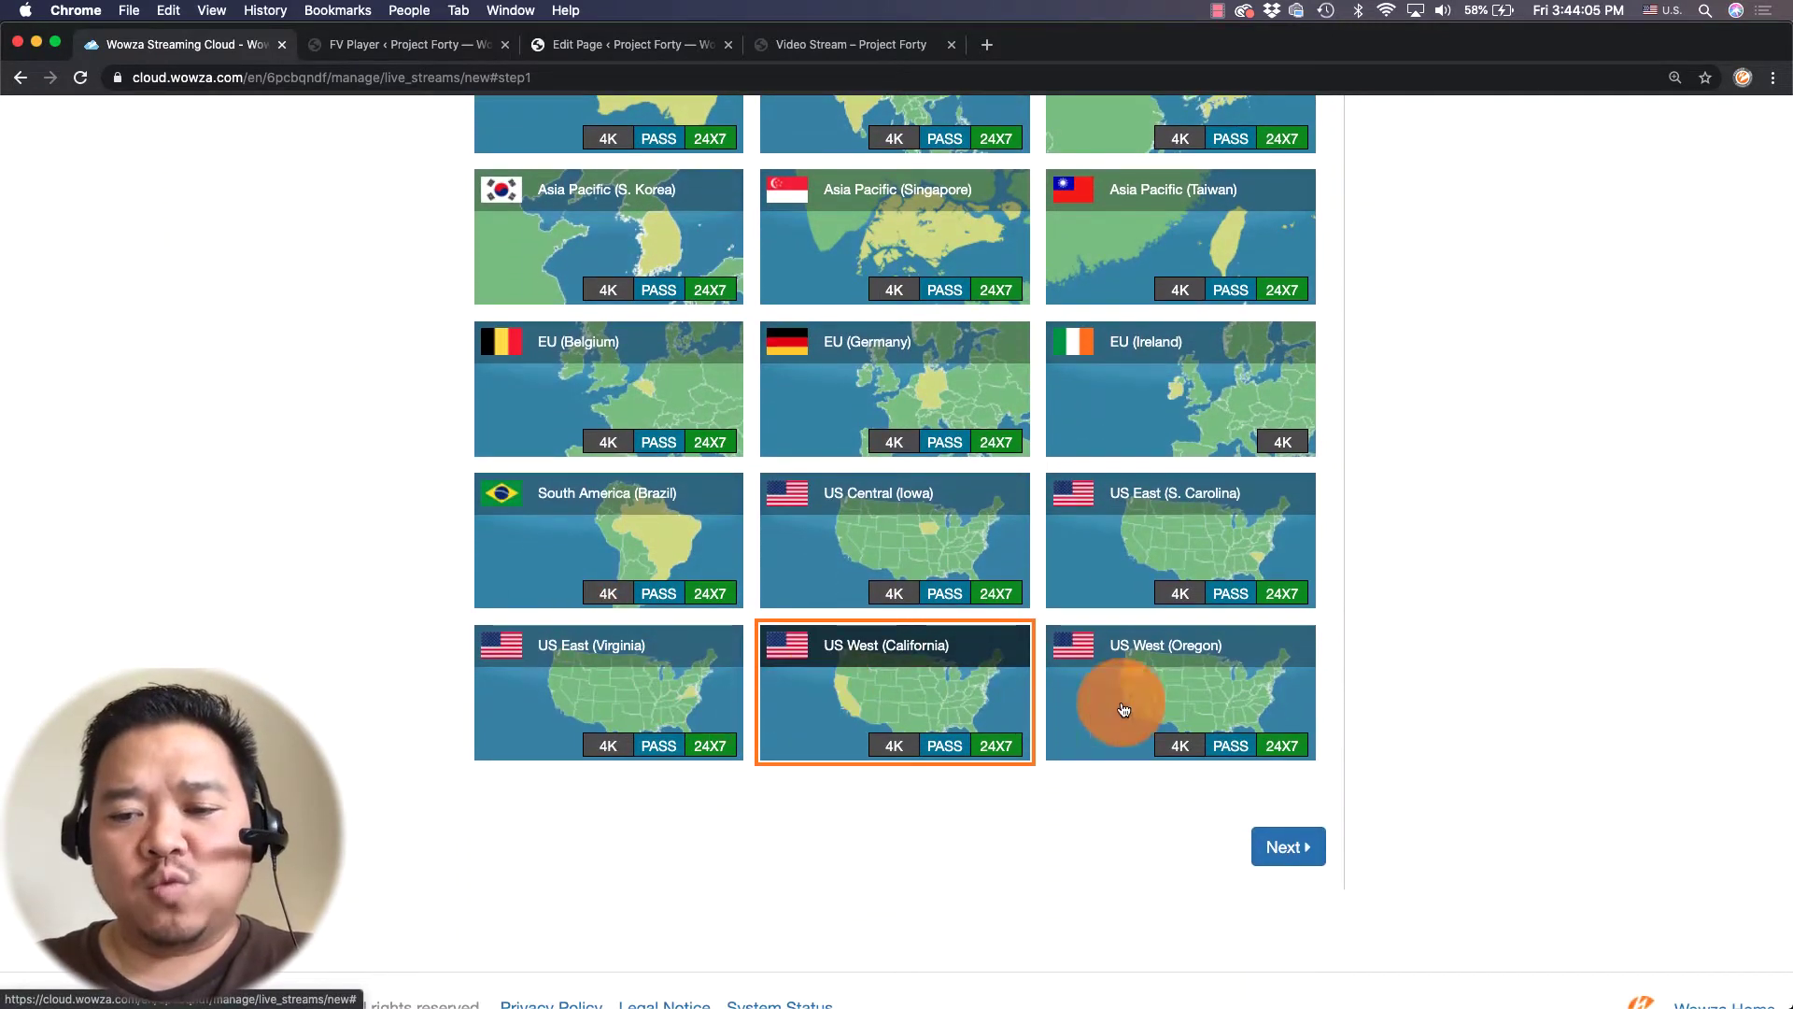
Set the stream's encoder source to Web Browser (WebRTC) under Other RTMP.
click(1295, 846)
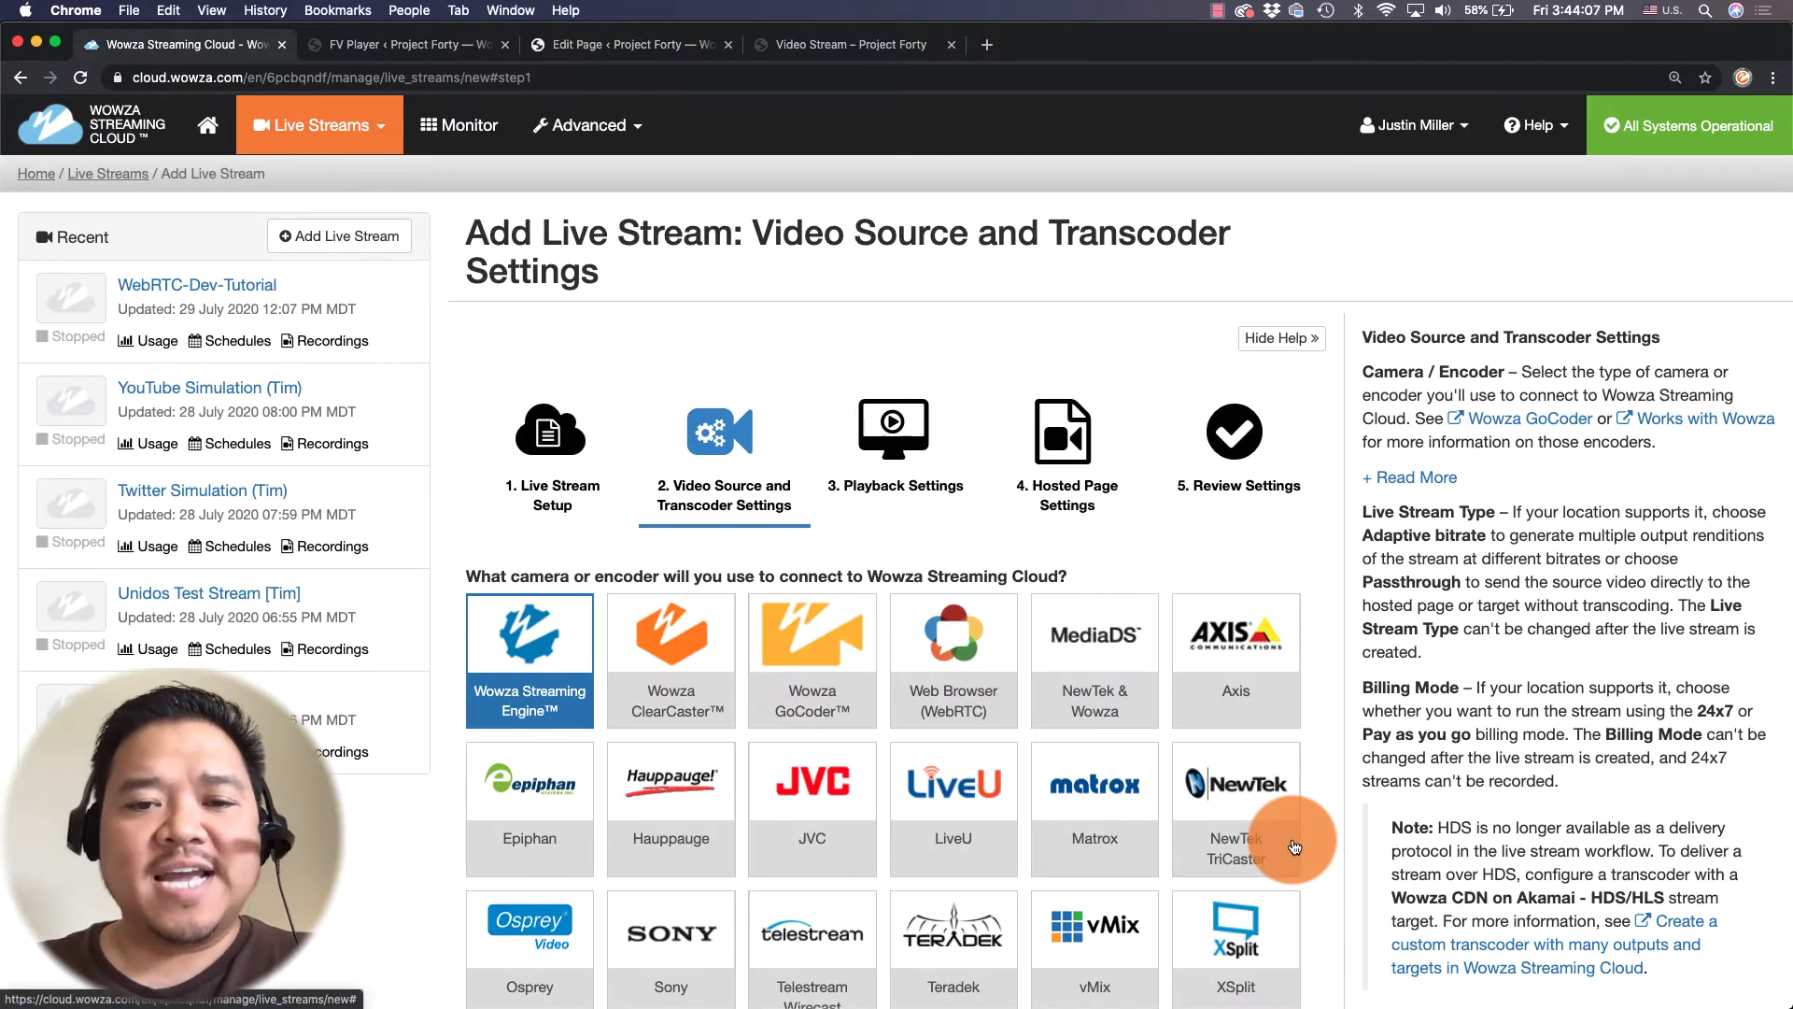
scroll(1128, 528, down, 5)
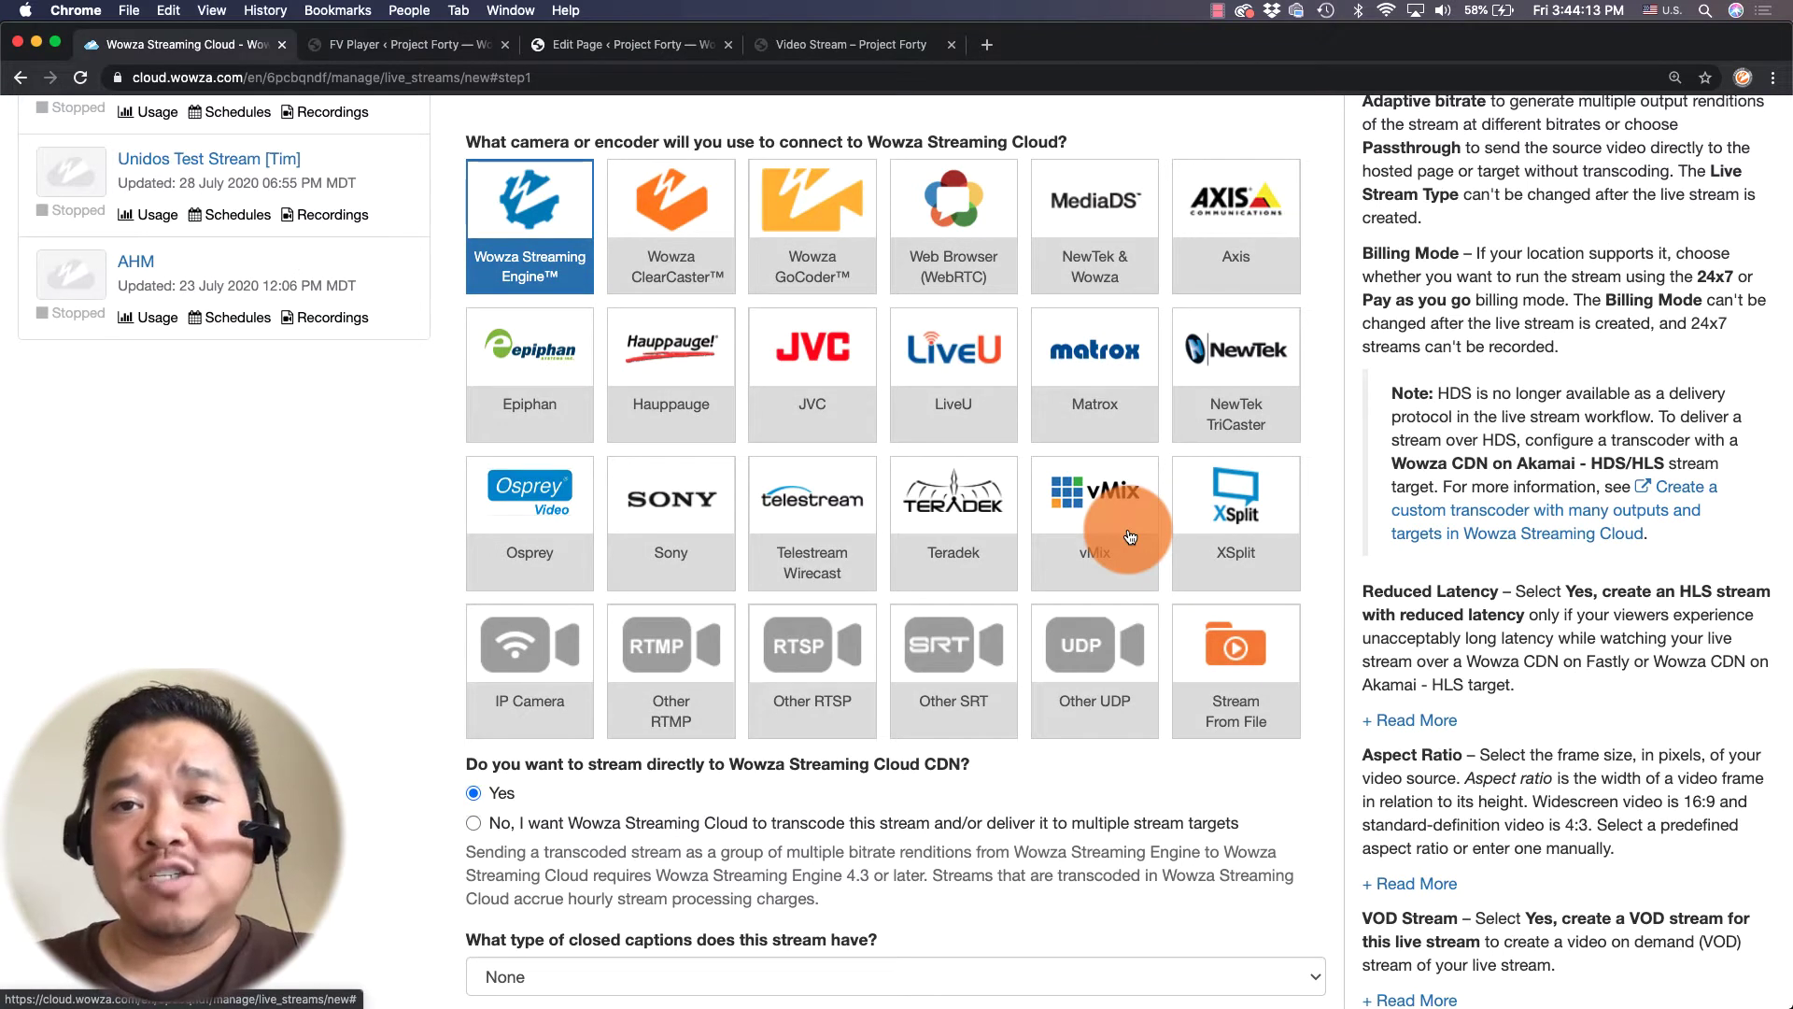
click(687, 644)
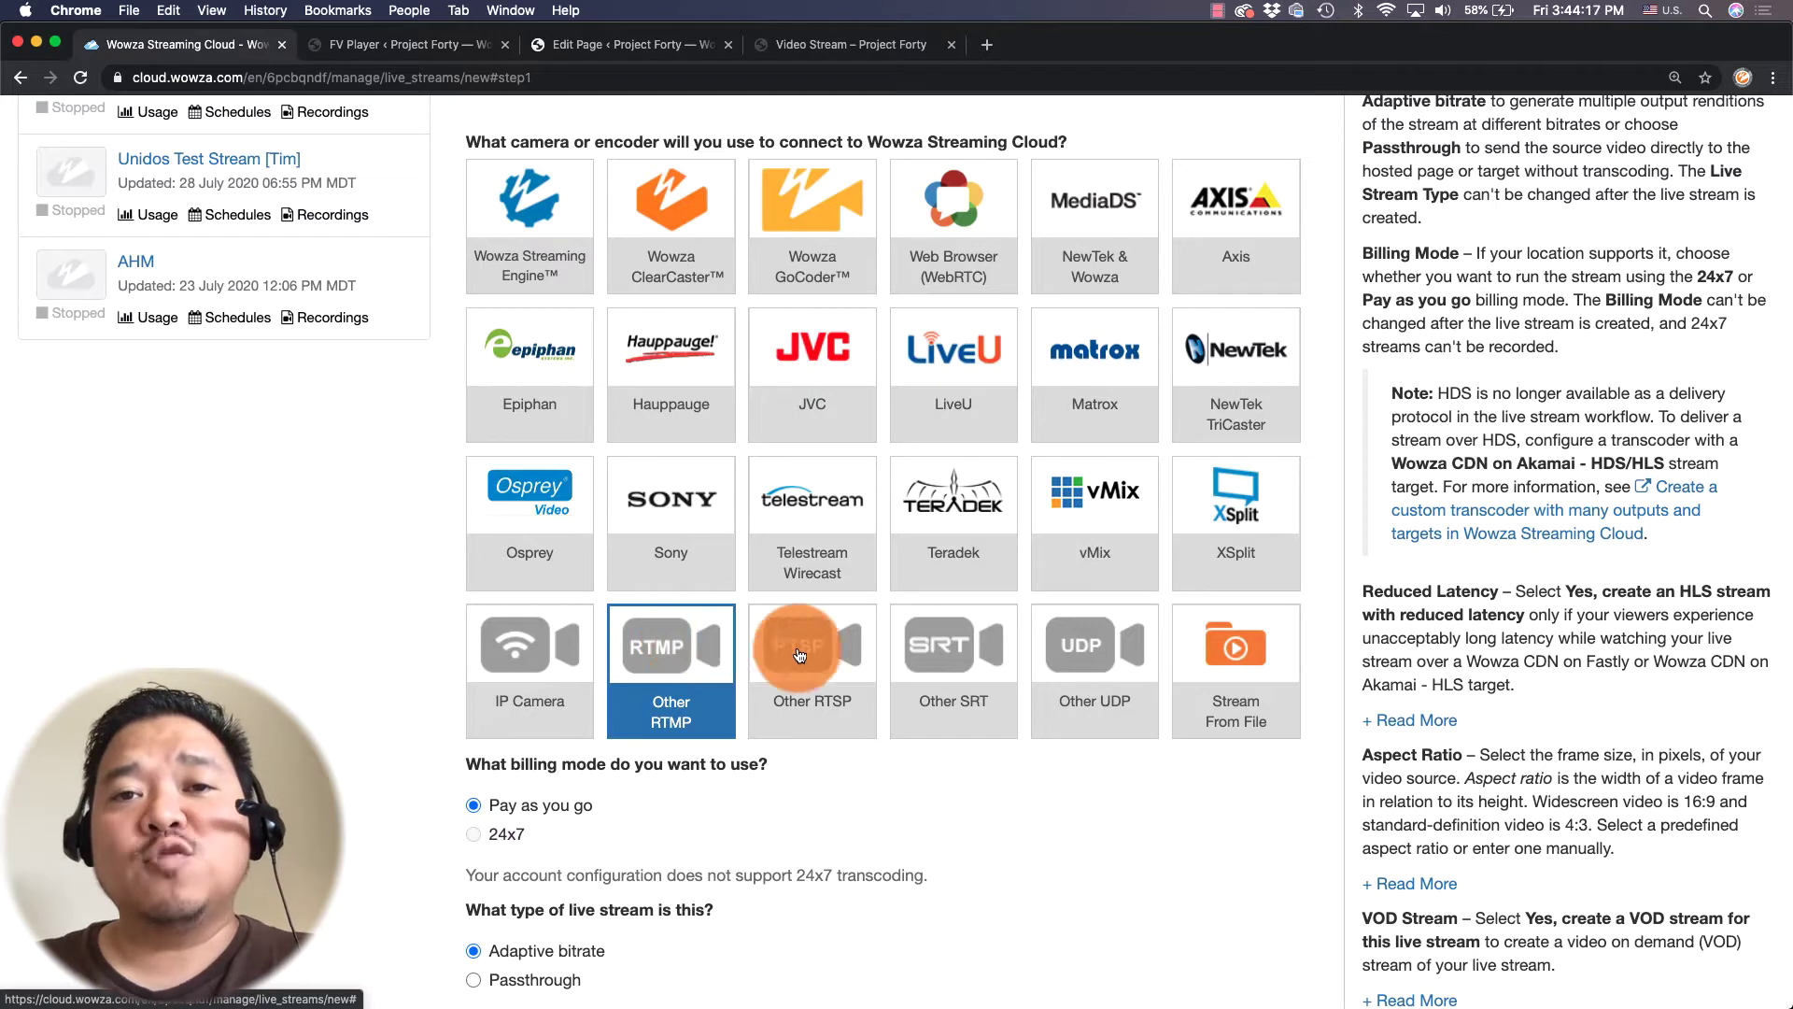
click(943, 228)
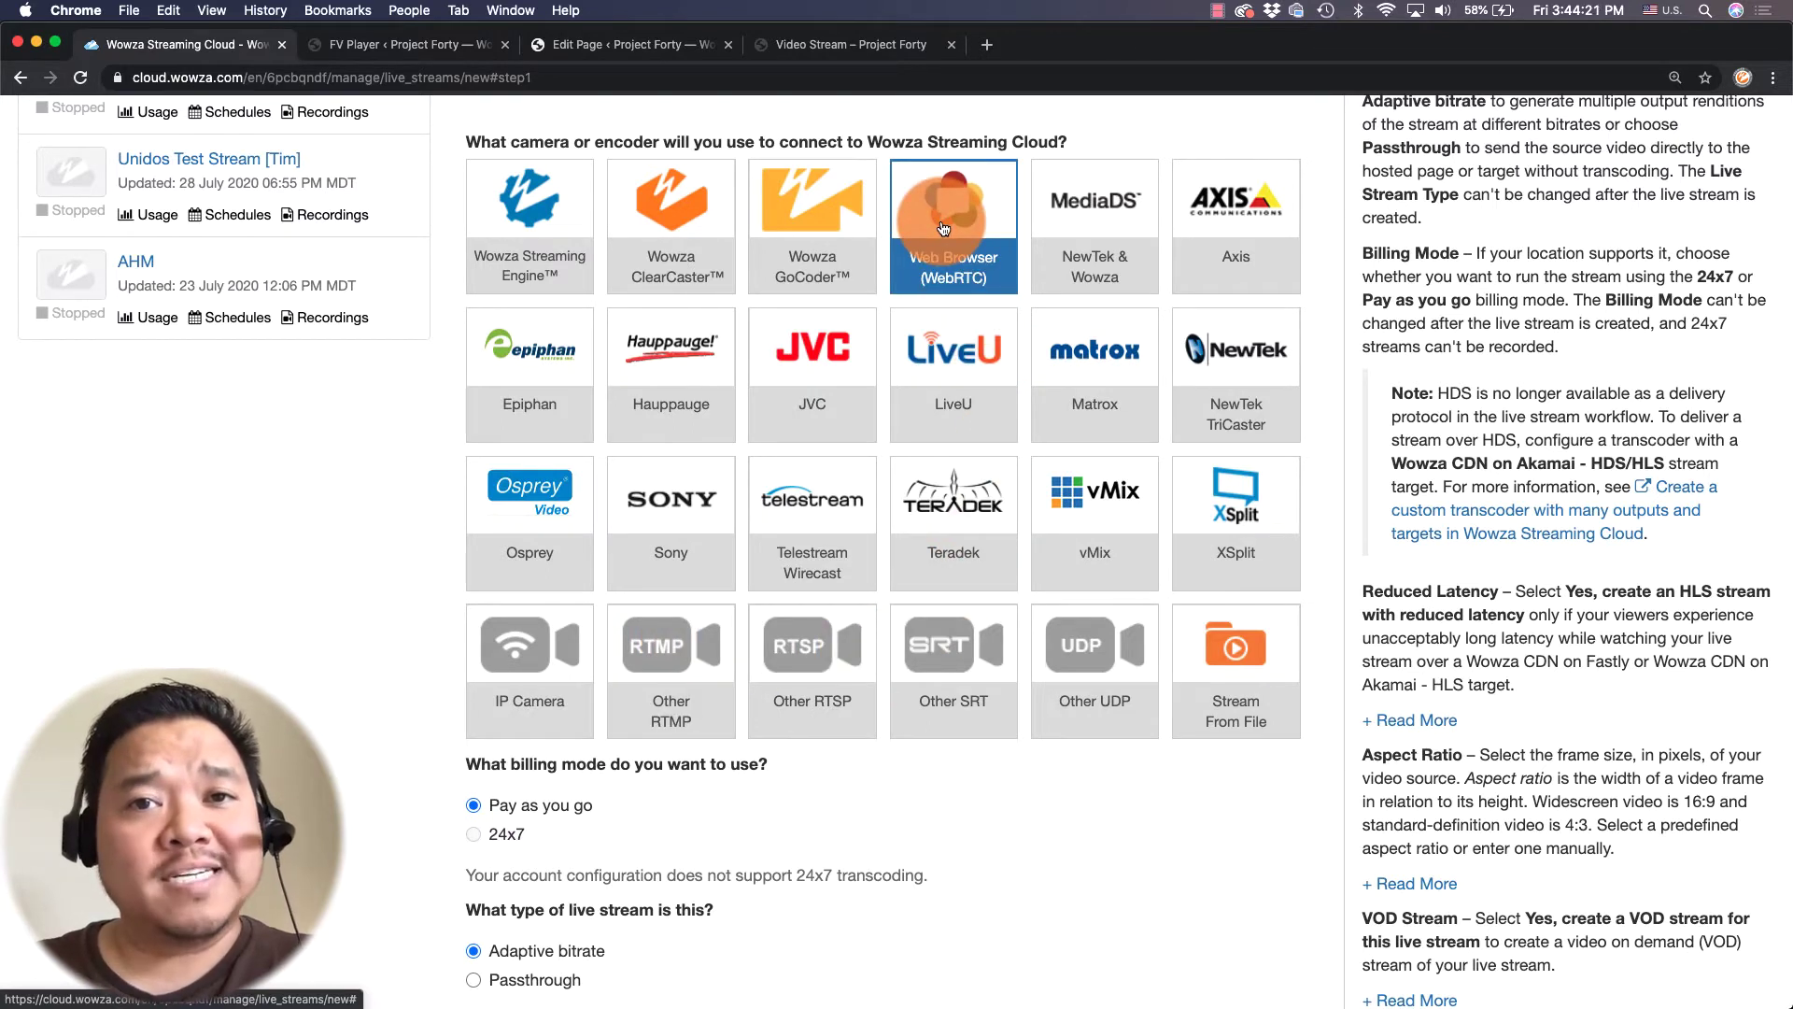
scroll(941, 224, down, 7)
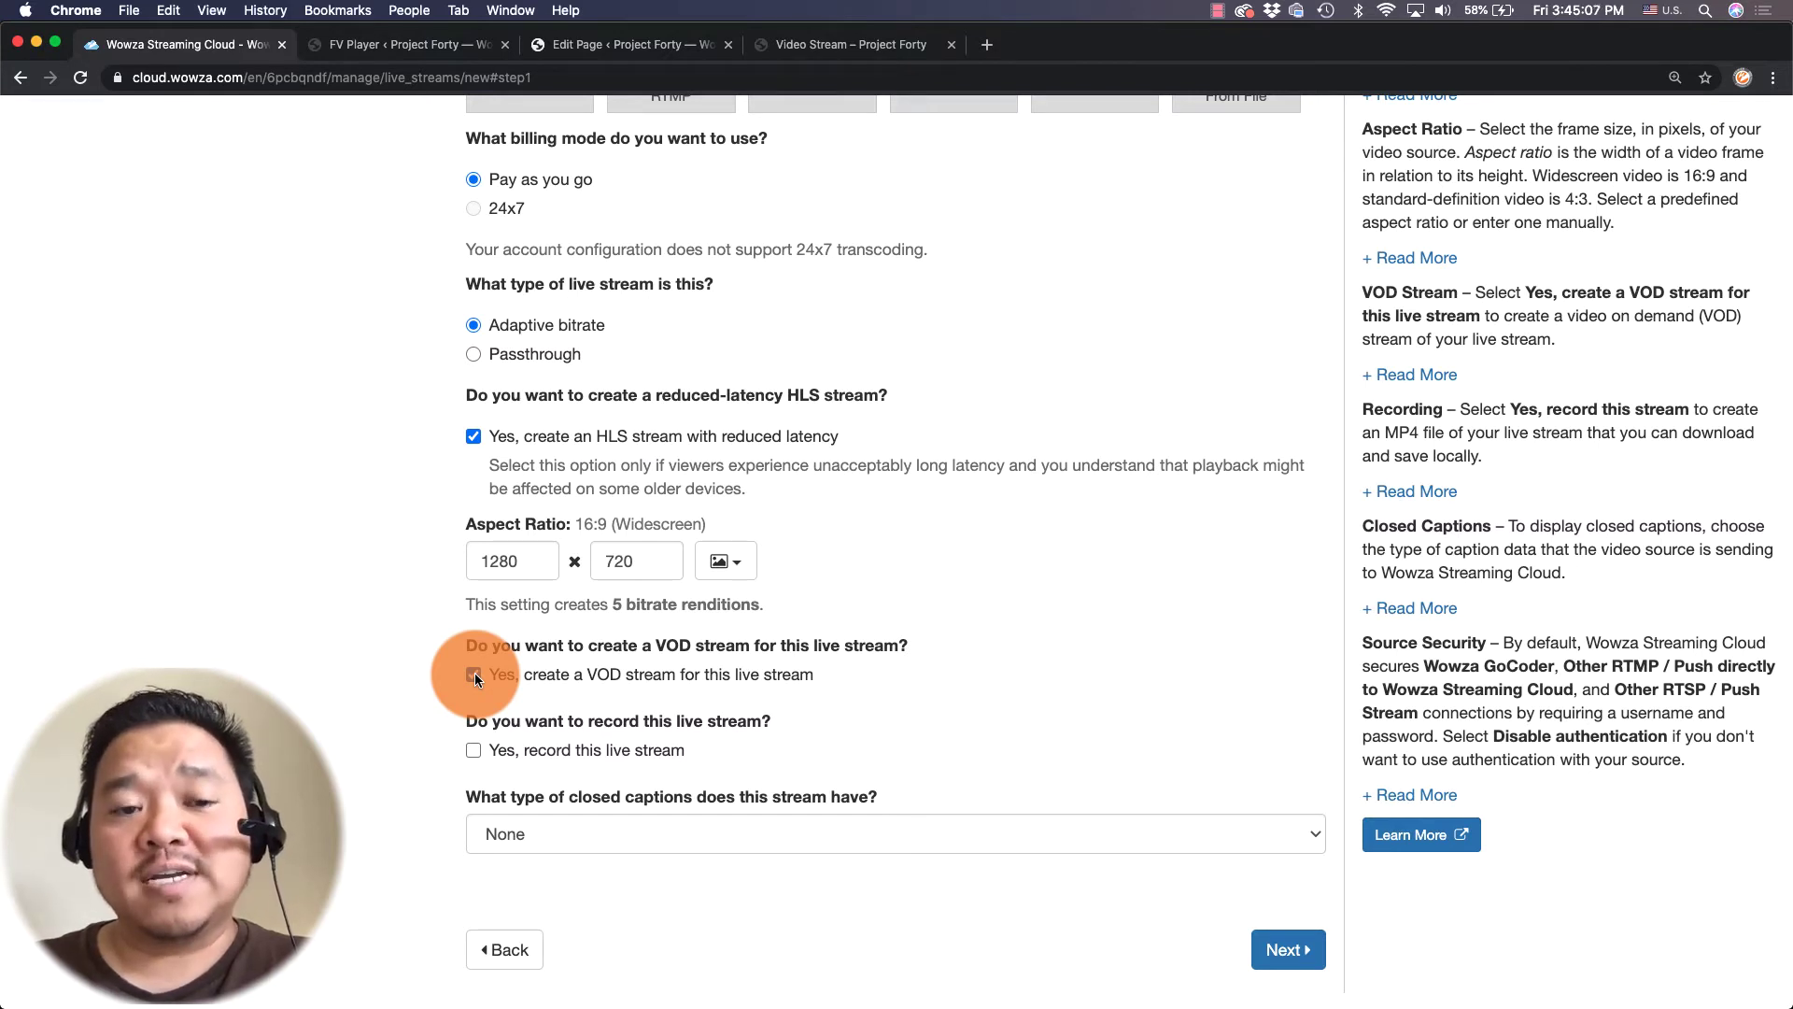
Check the box to record the live stream, leaving closed captions at None.
click(472, 749)
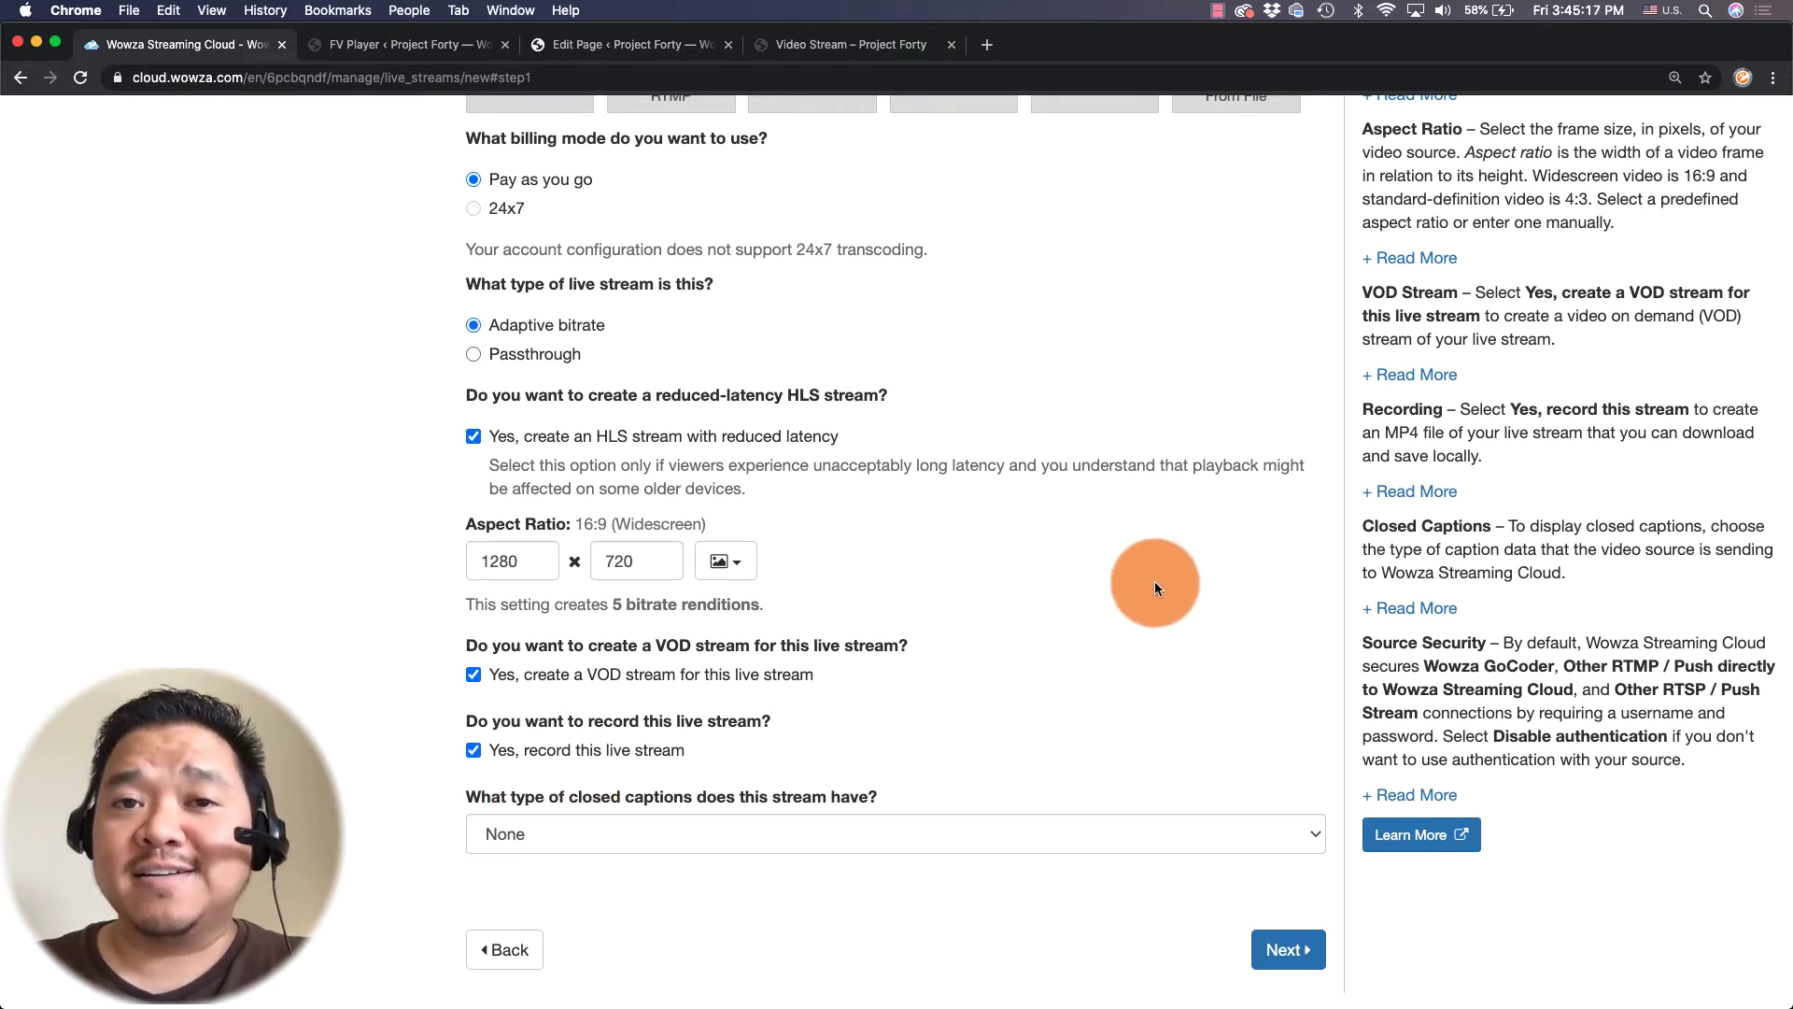
Leave playback at the Original HTML5 player with 640-pixel fixed width and continue.
click(1288, 945)
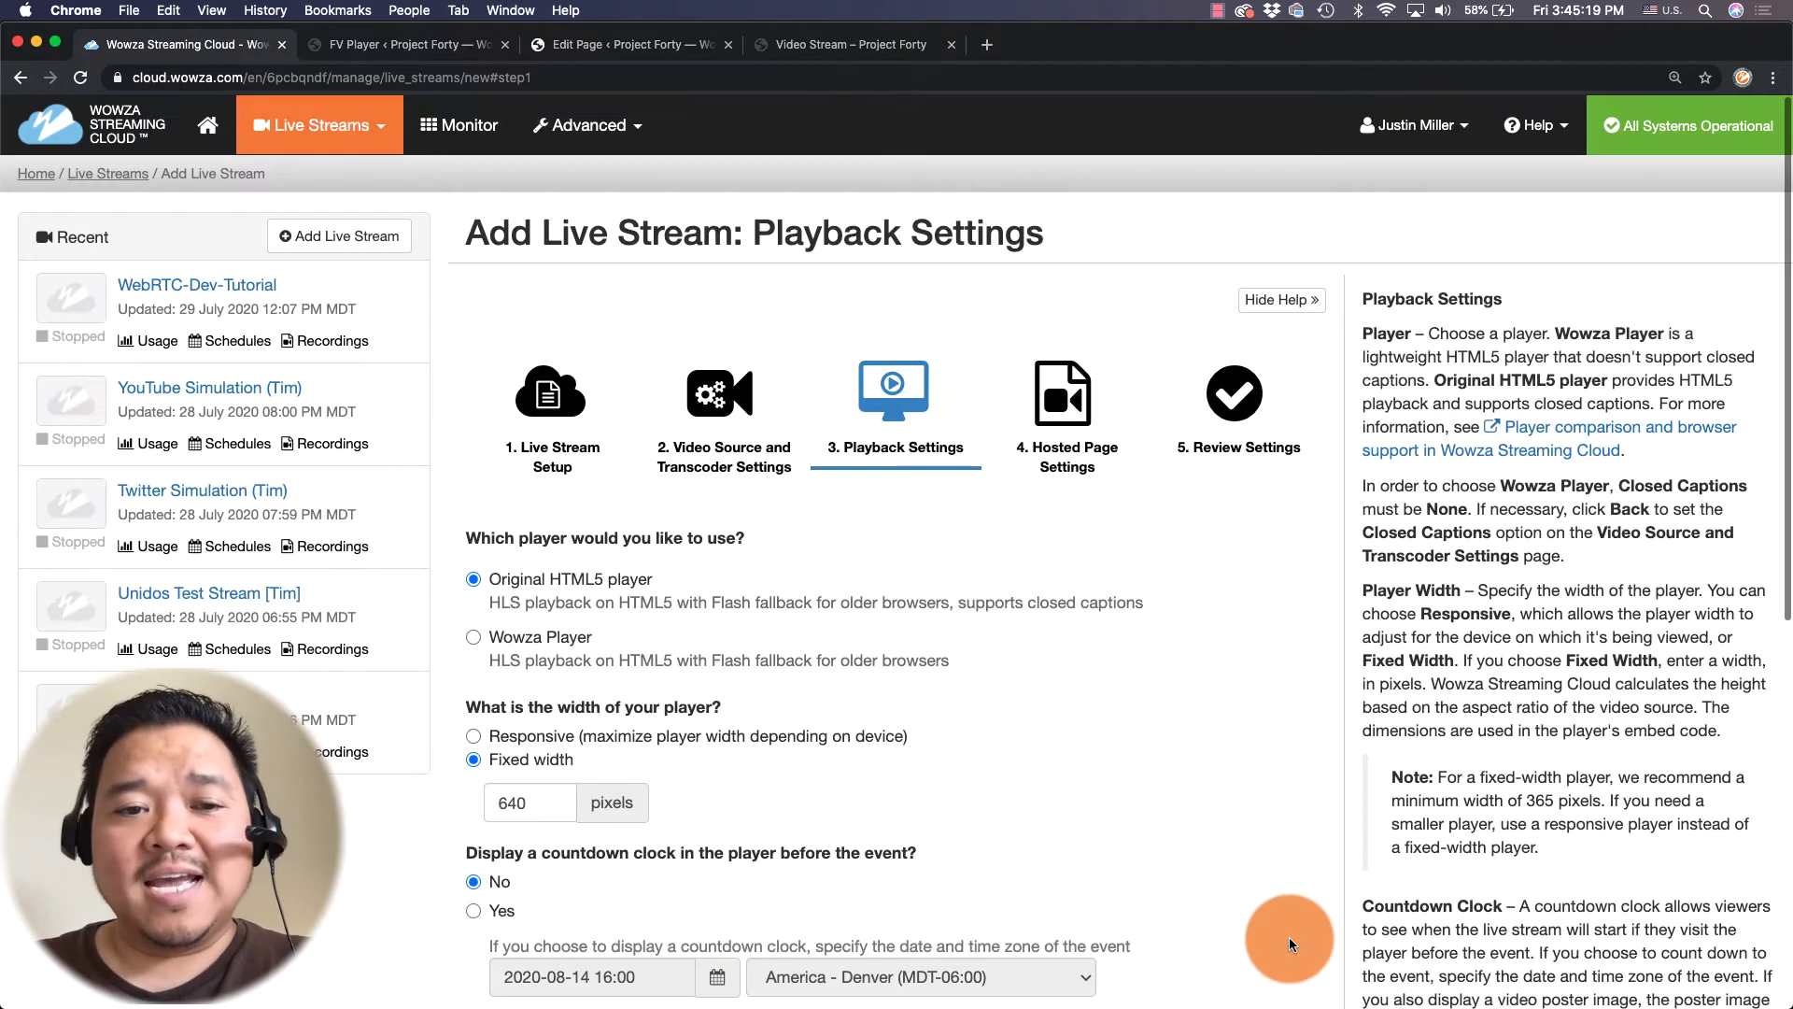
scroll(1212, 553, down, 2)
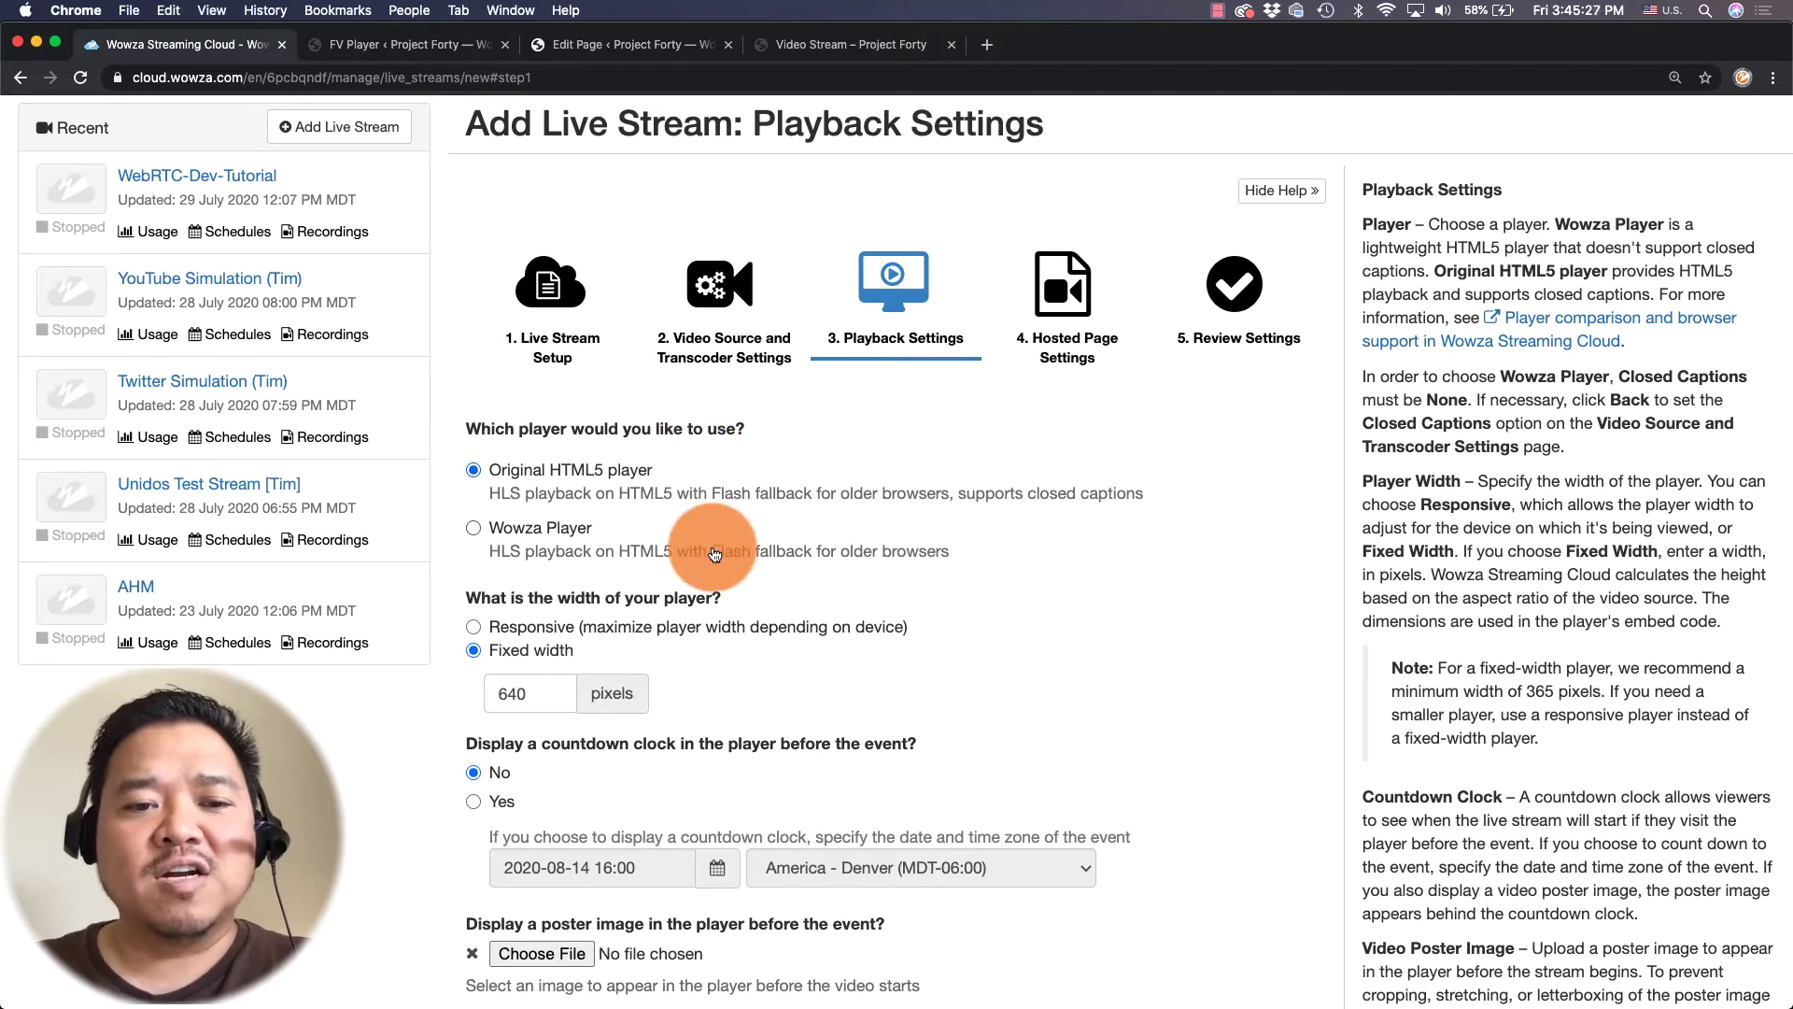
scroll(713, 549, down, 5)
scroll(714, 554, down, 5)
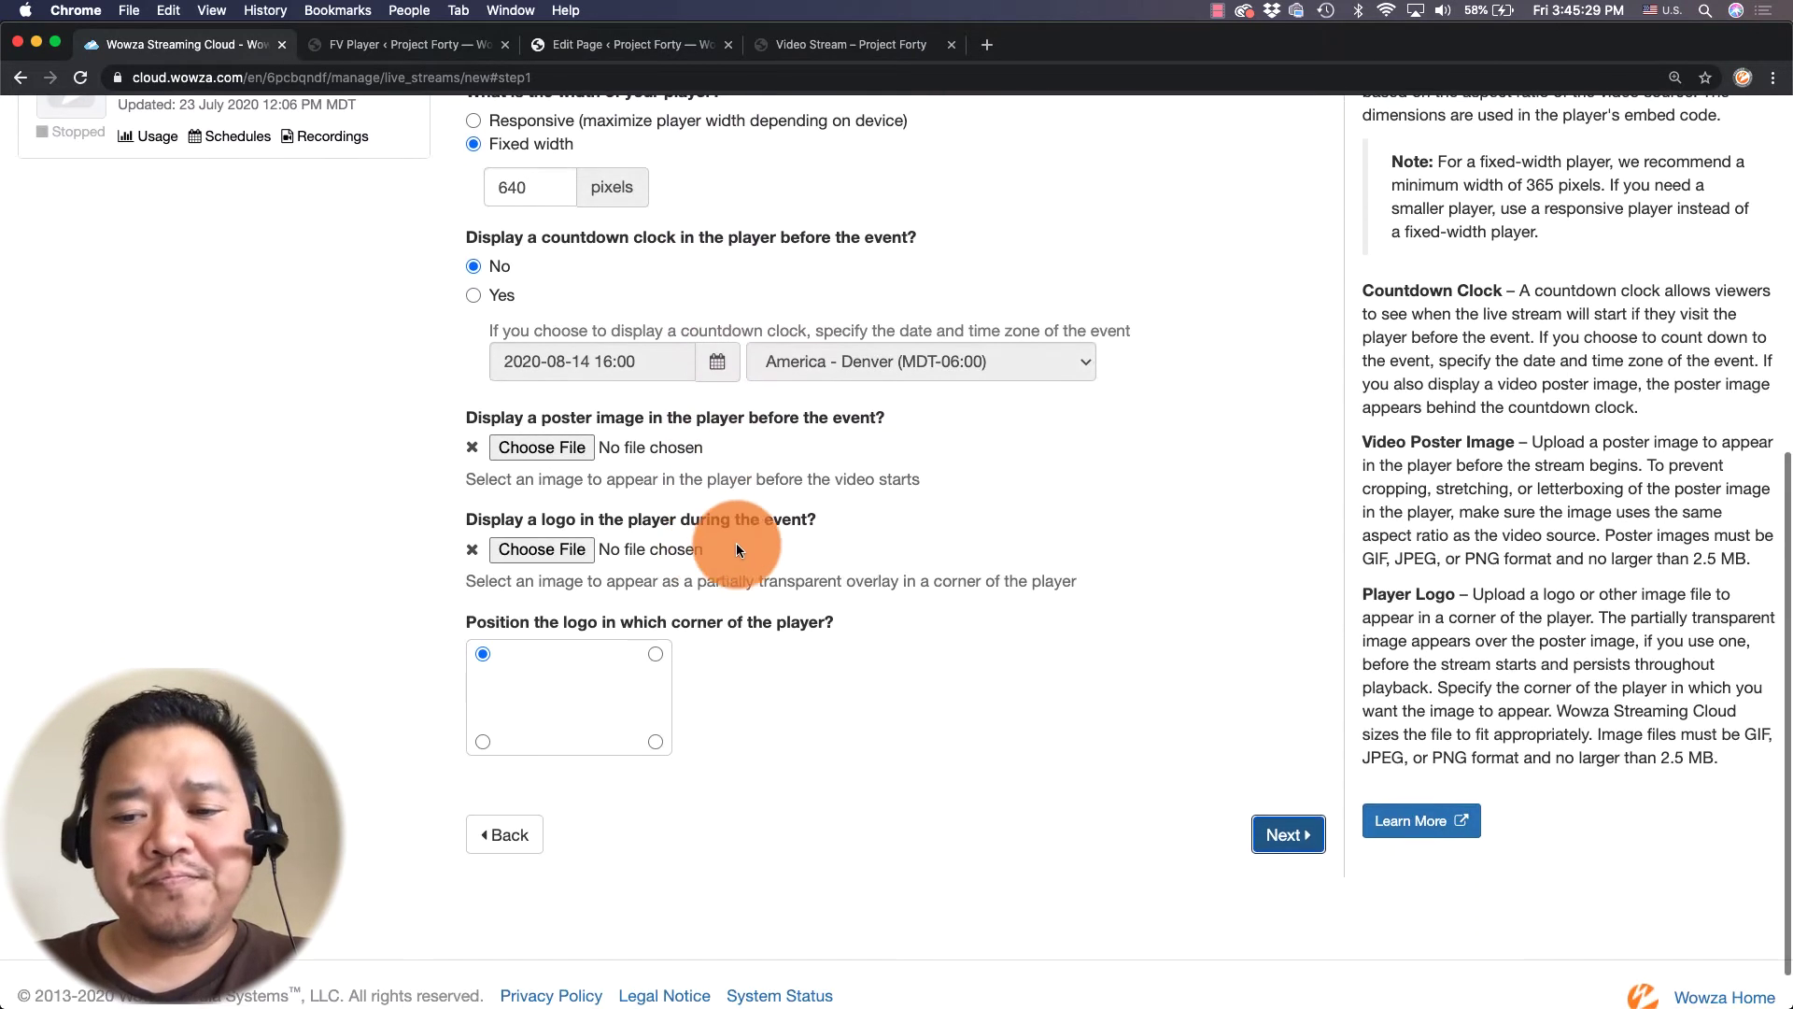
click(1283, 719)
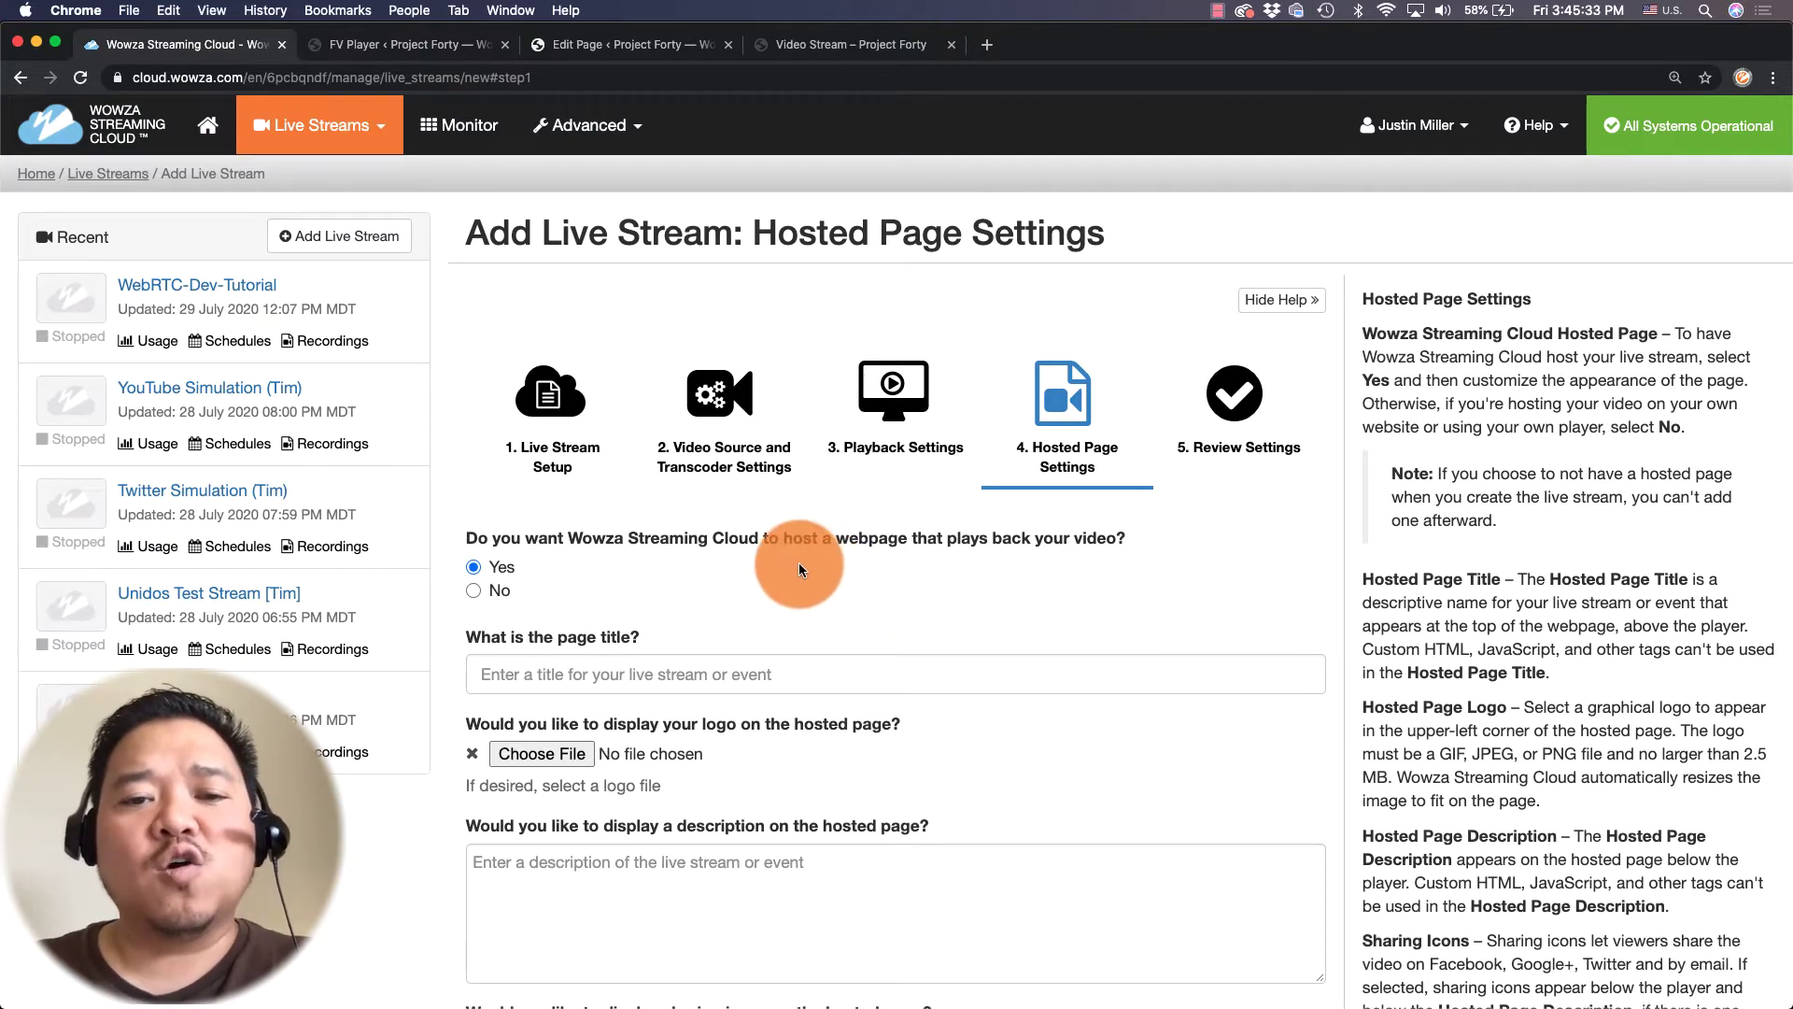
Choose No hosted webpage, review the settings and finish the Denver Interactive stream.
click(473, 590)
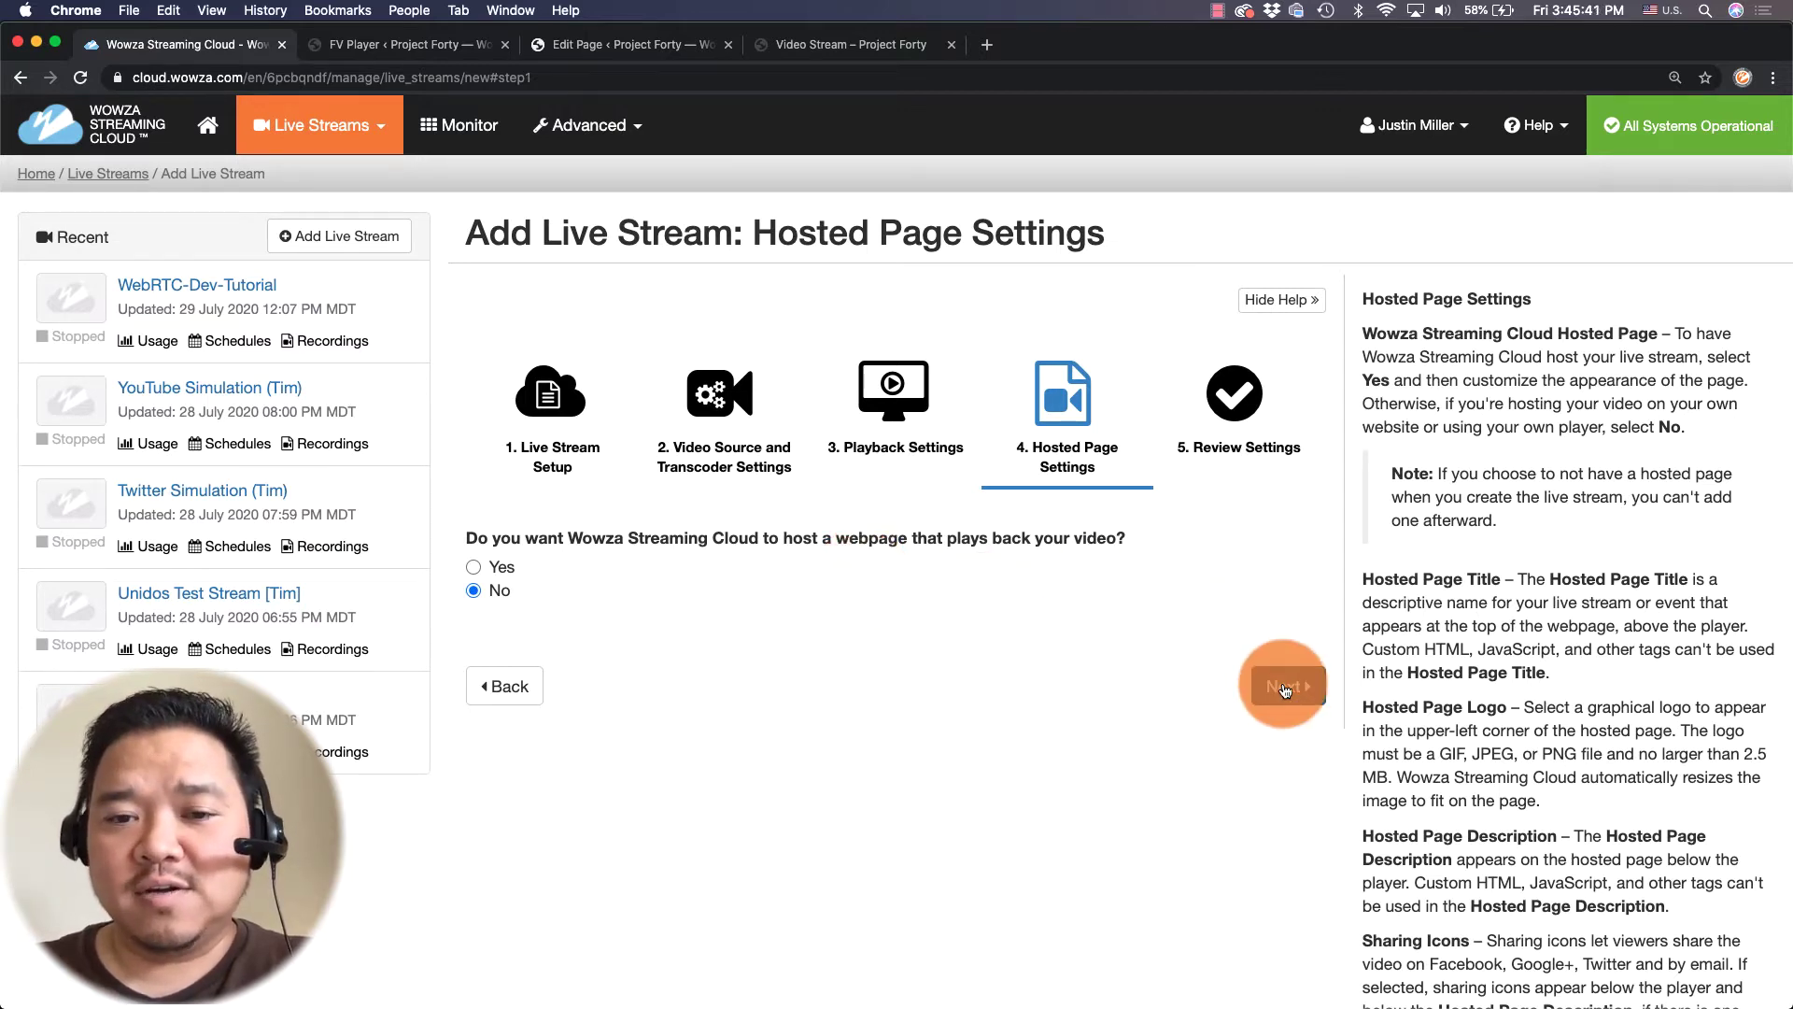
click(1282, 685)
scroll(1281, 688, down, 2)
scroll(1283, 689, down, 8)
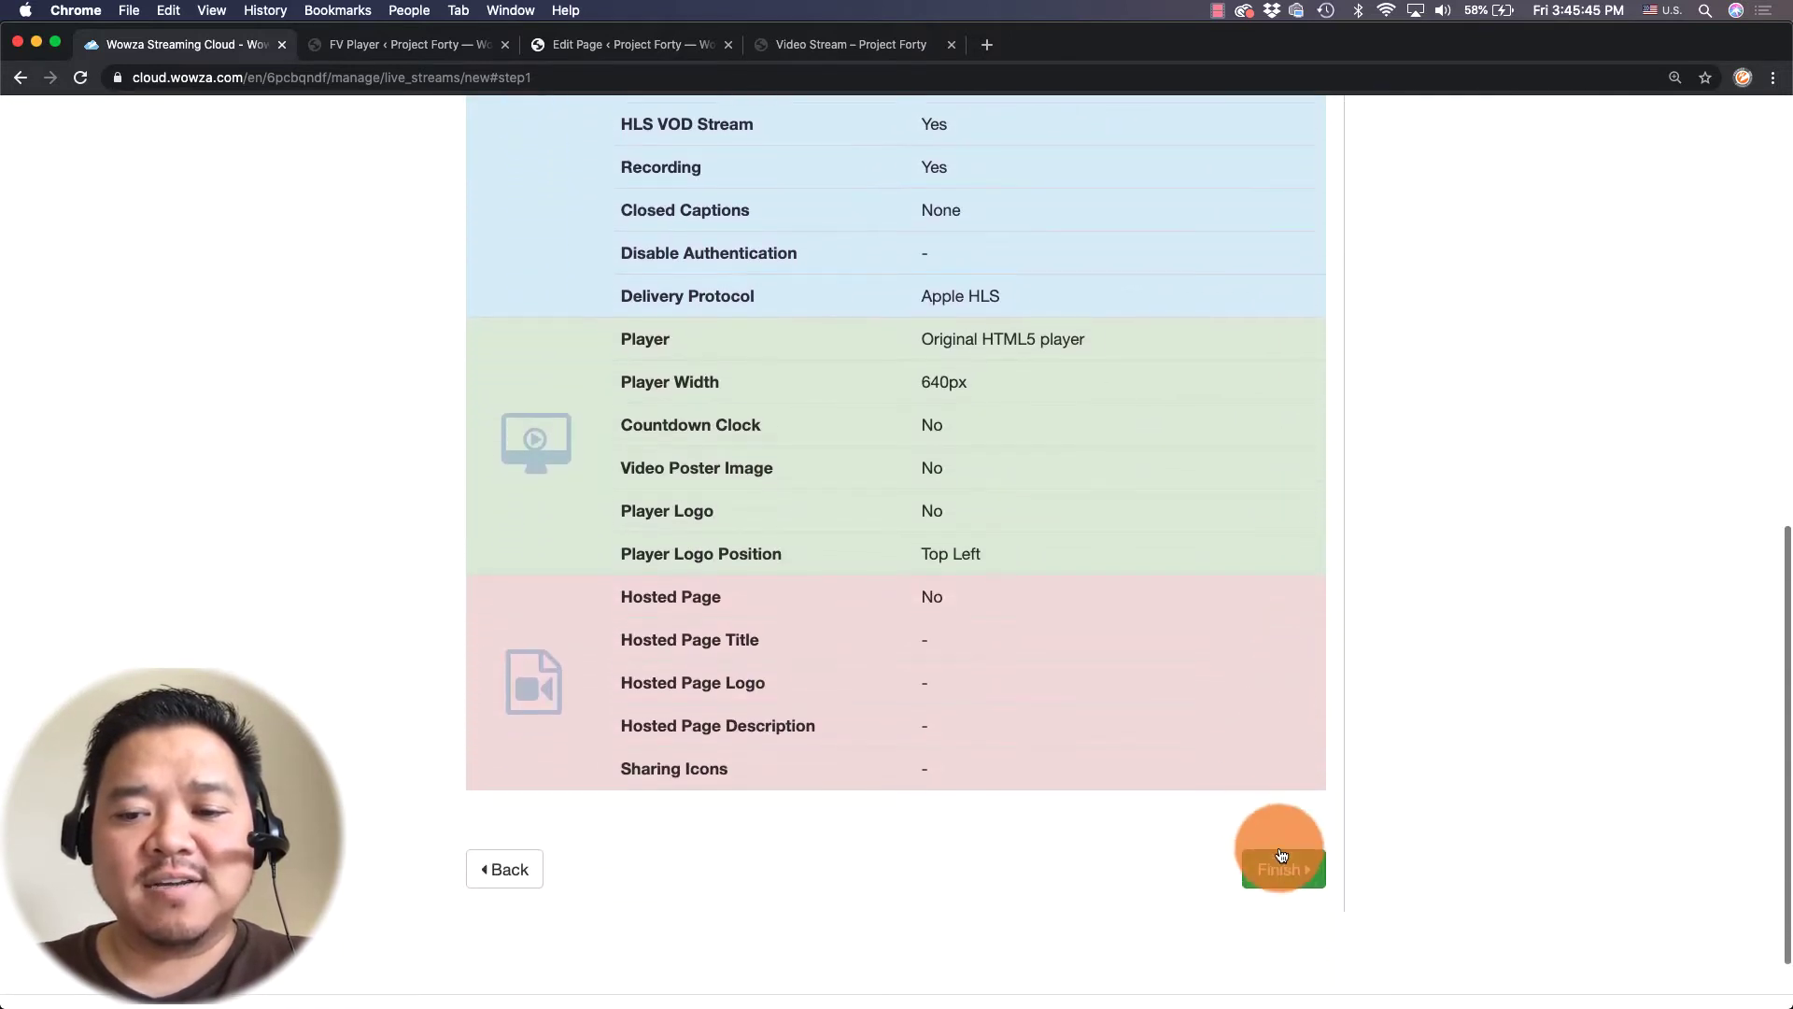
click(1283, 870)
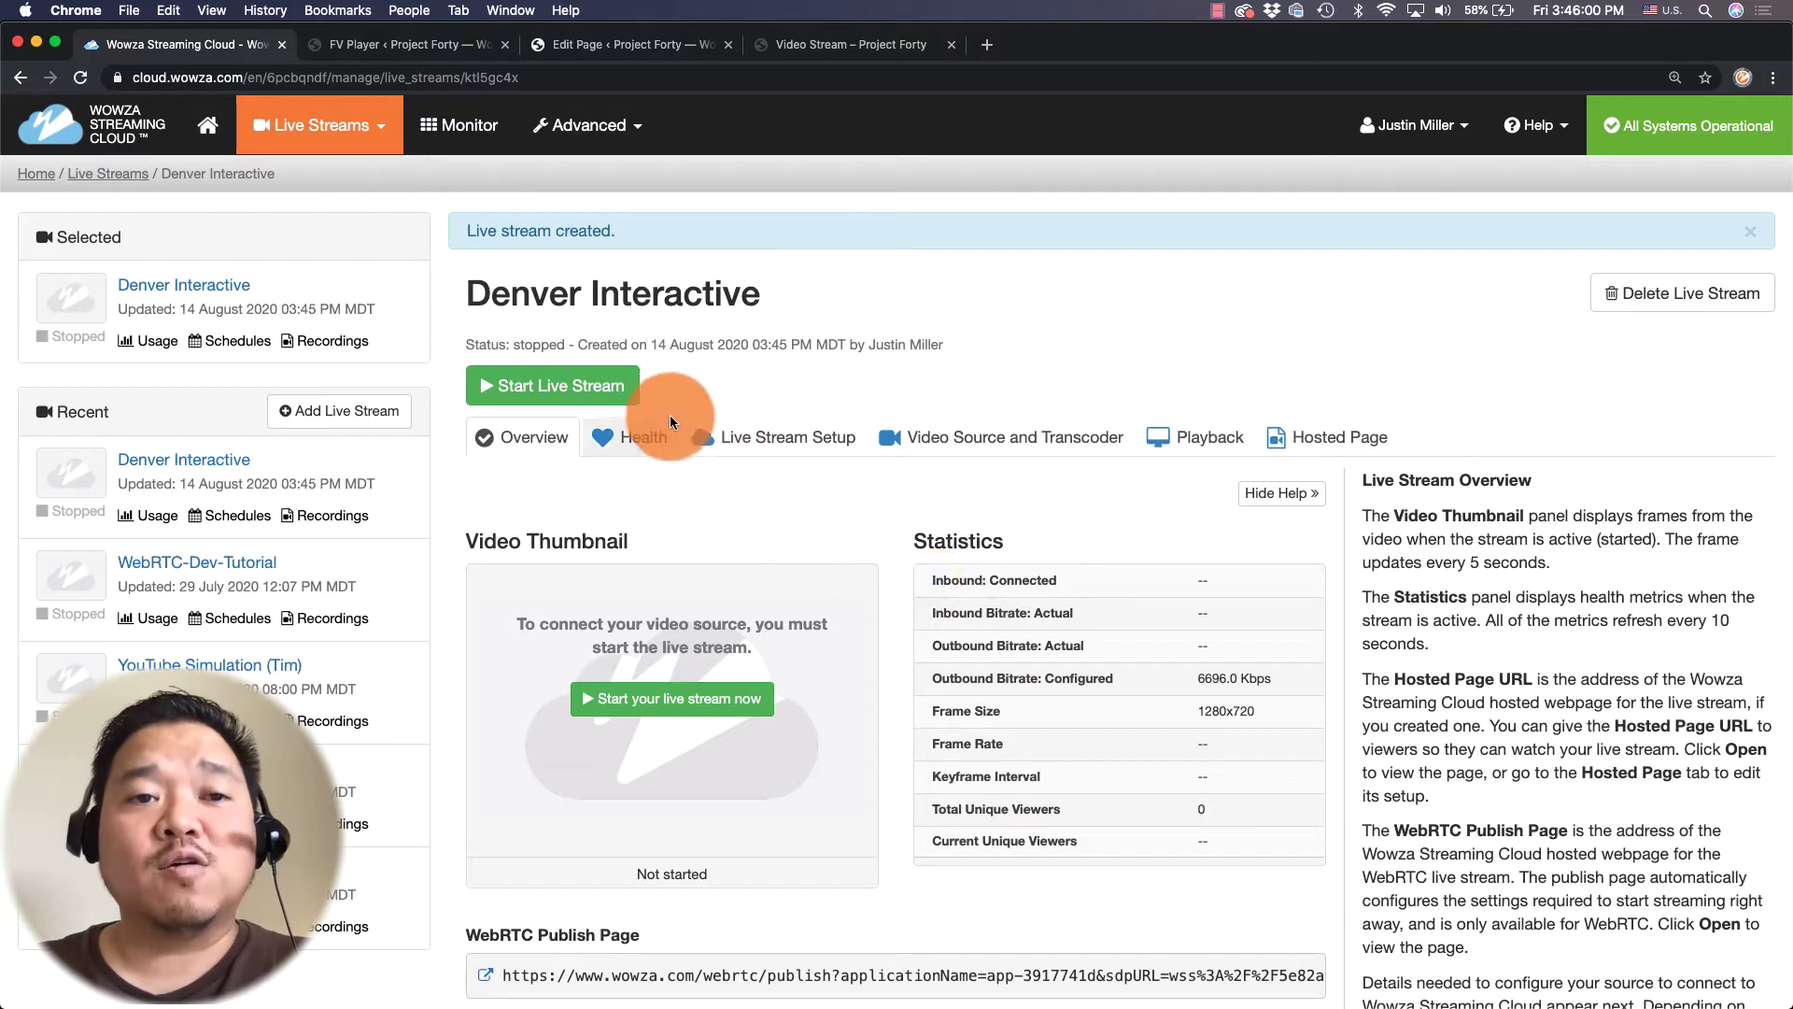
Start Denver Interactive, accept the charges and hide the startup progress window.
click(562, 388)
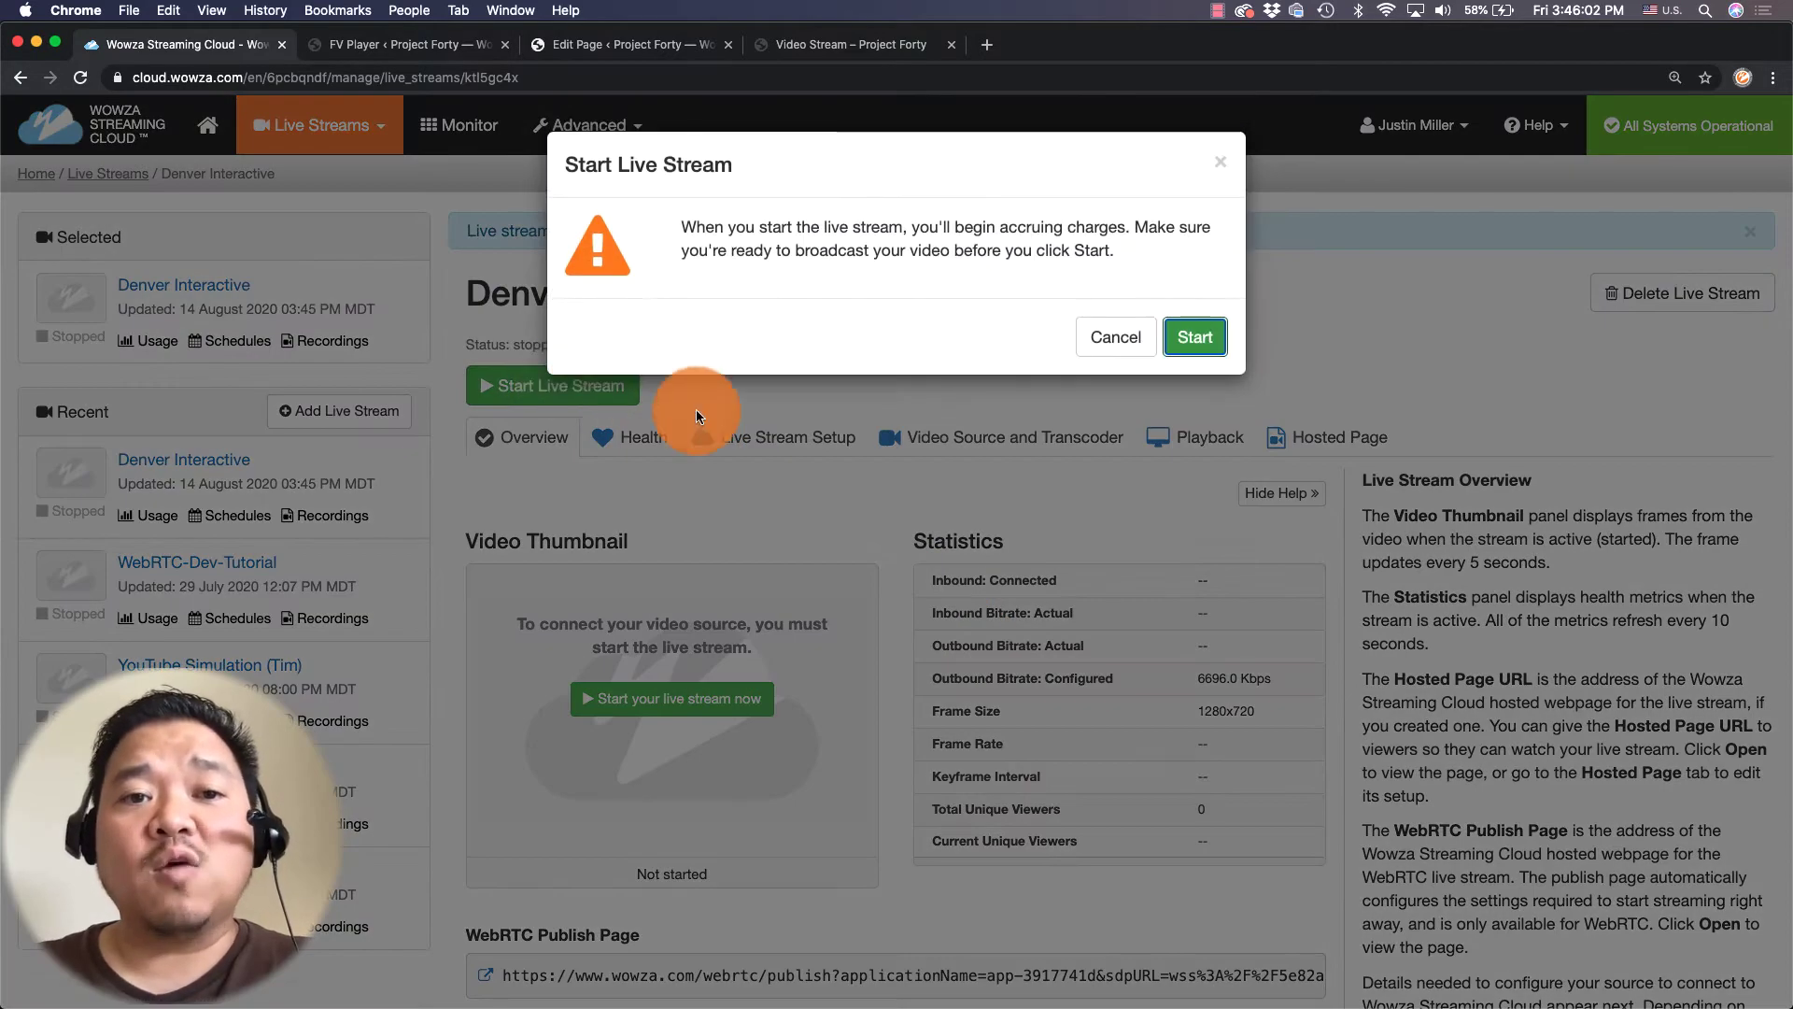
click(1195, 351)
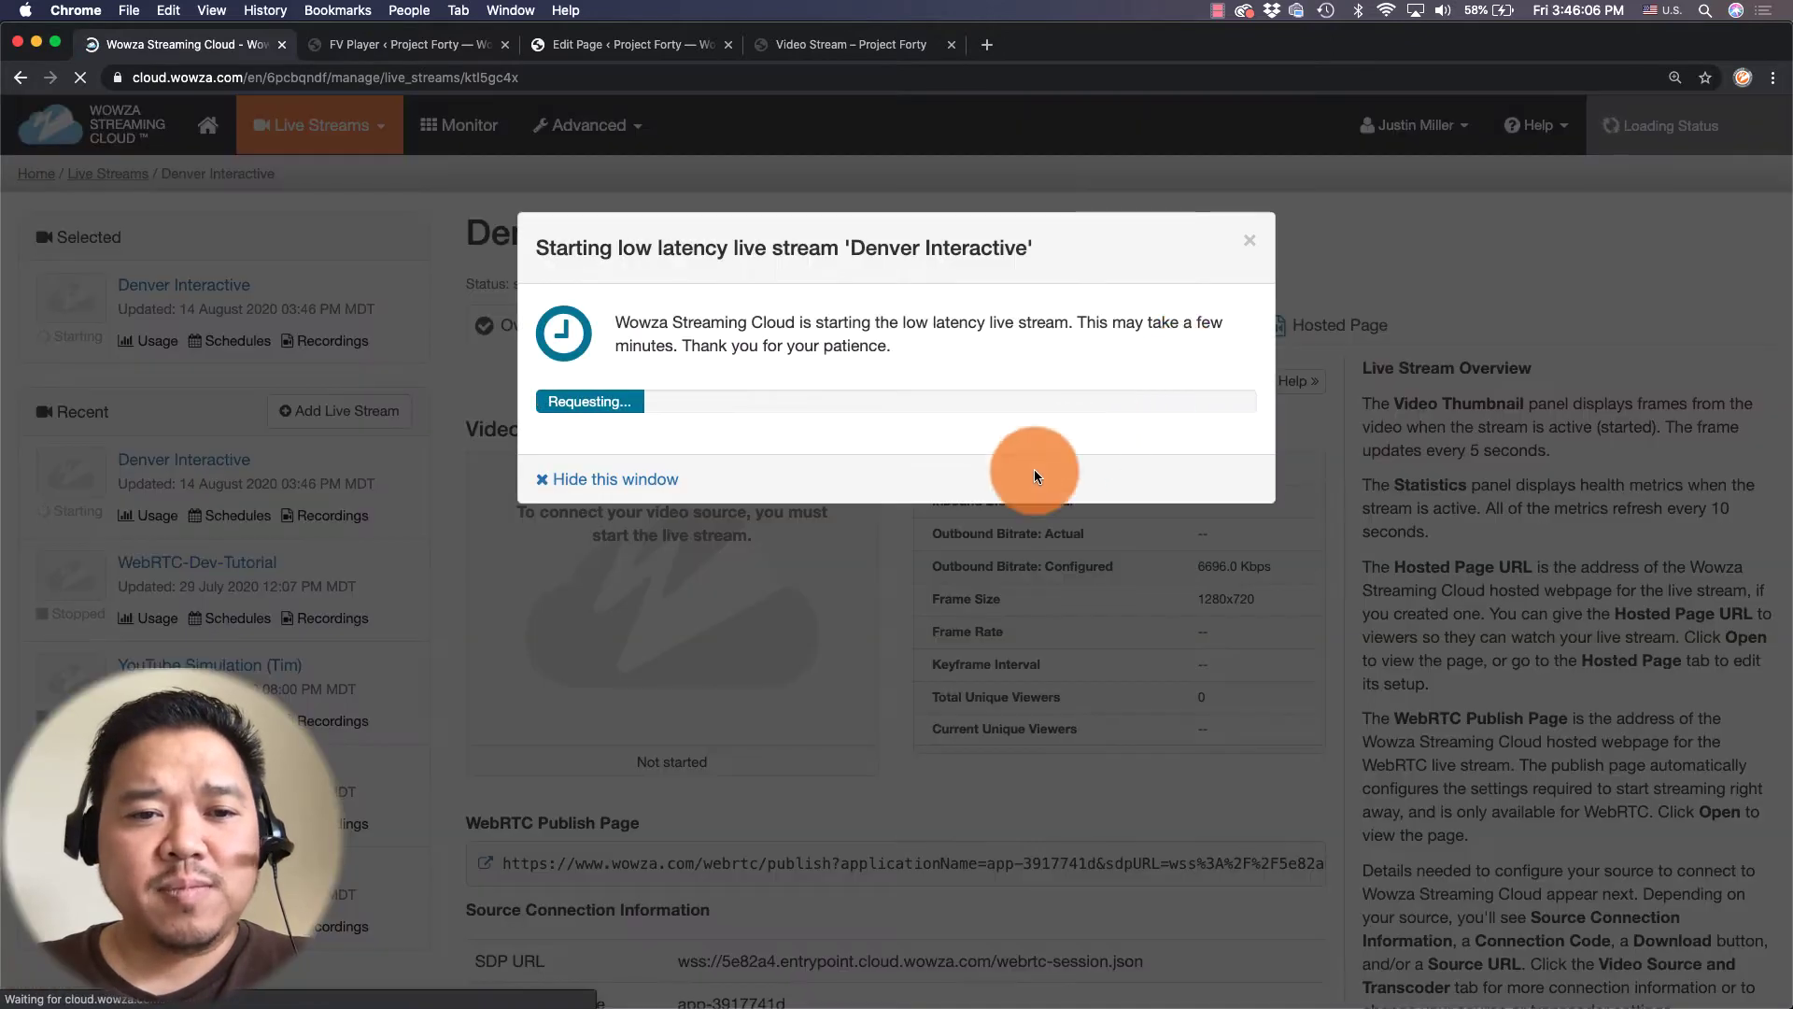
click(669, 483)
scroll(668, 484, down, 5)
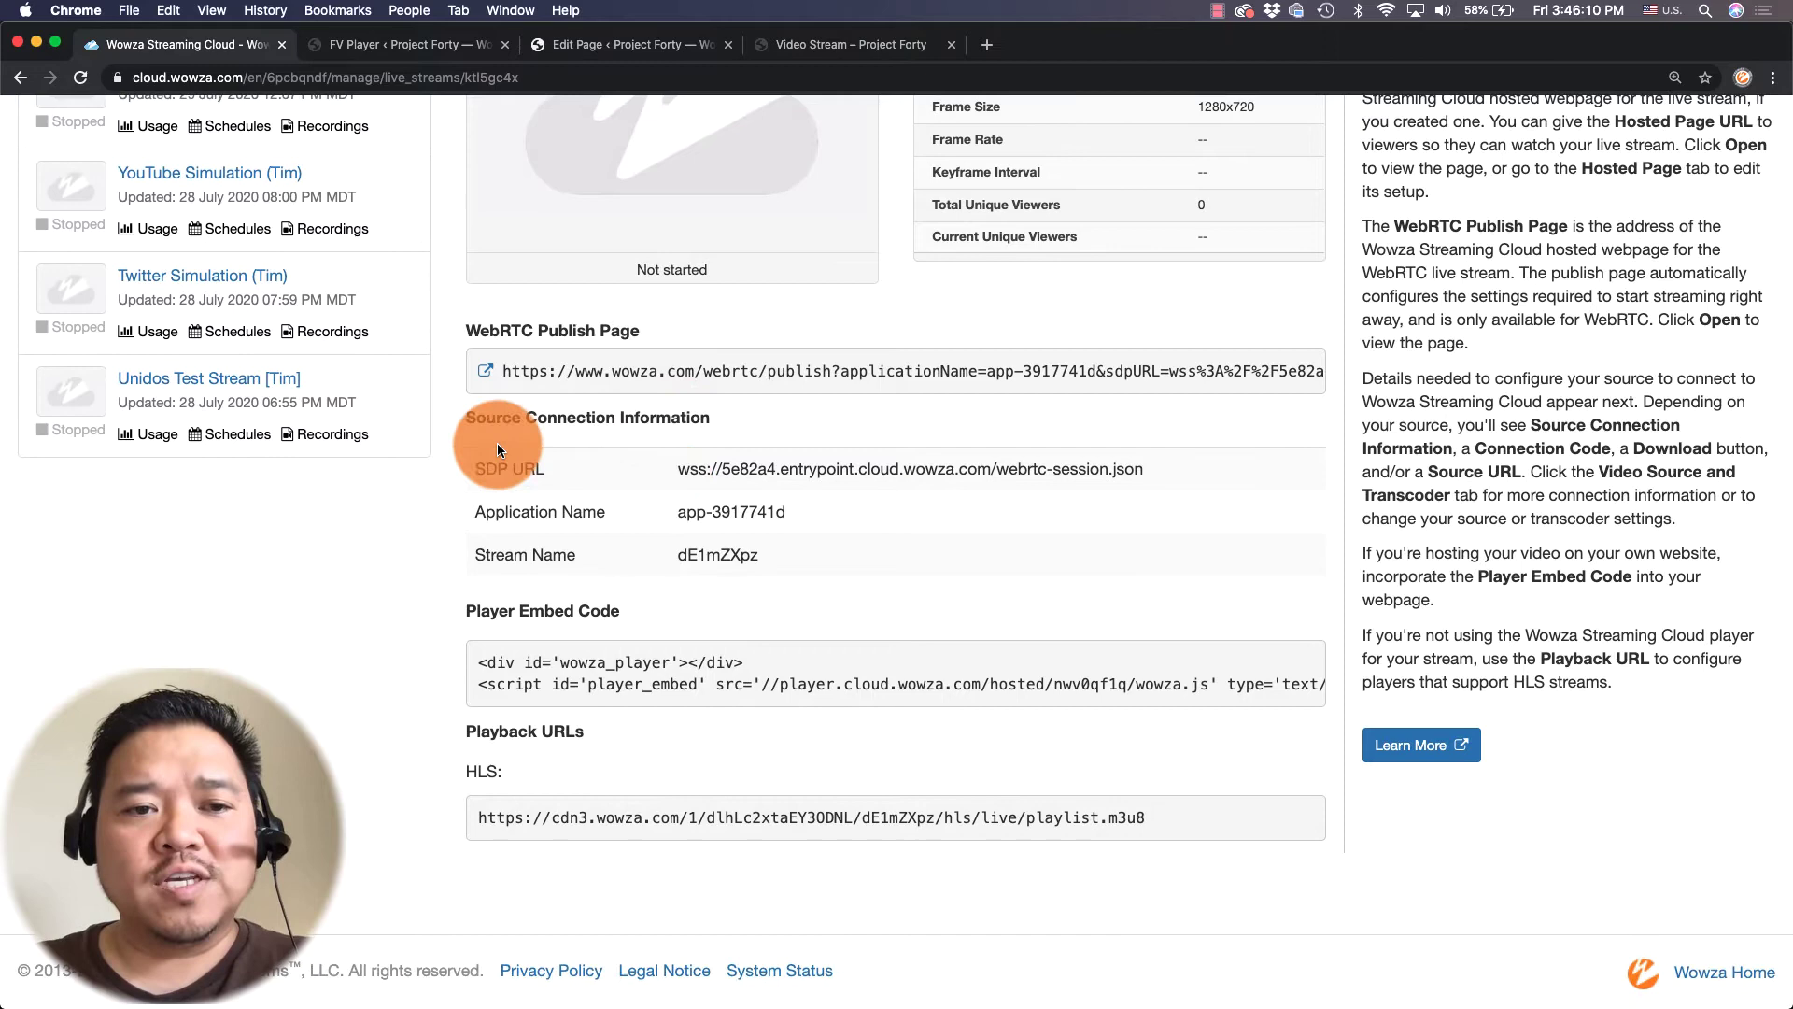
On the WebRTC publish page, choose the Logitech USB Headset microphone and FaceTime HD Camera.
click(485, 374)
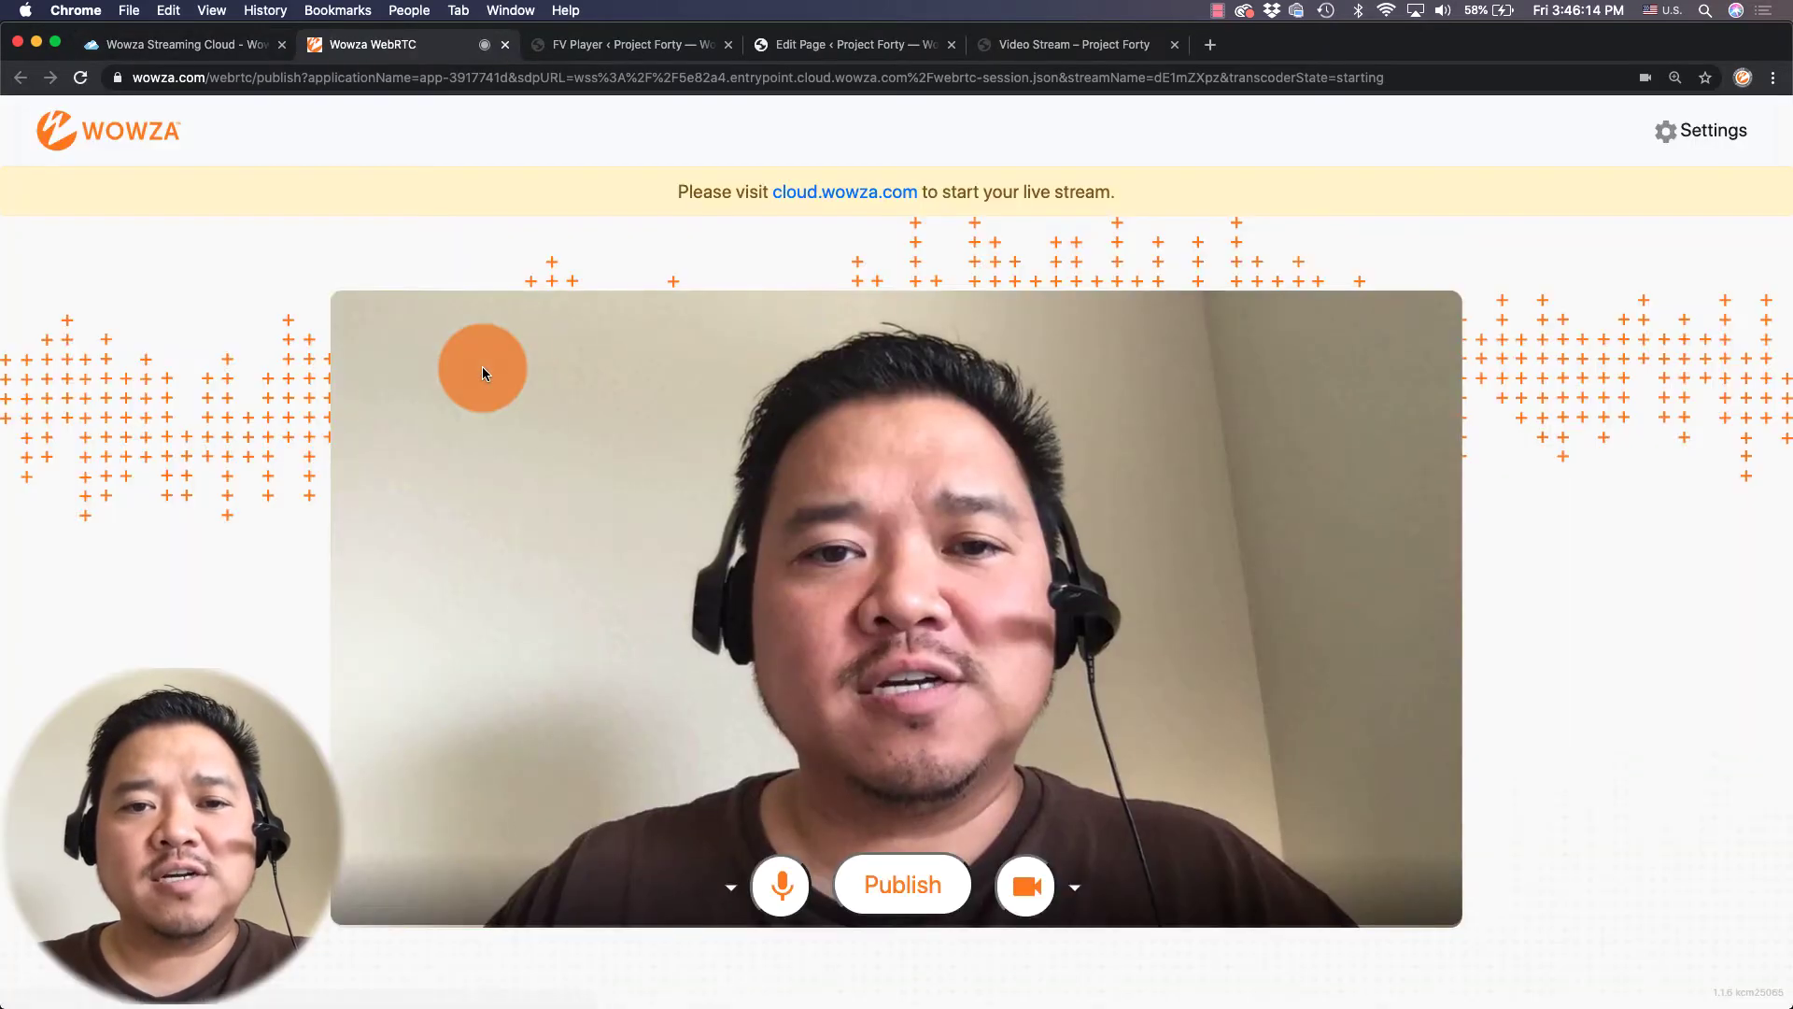
click(733, 895)
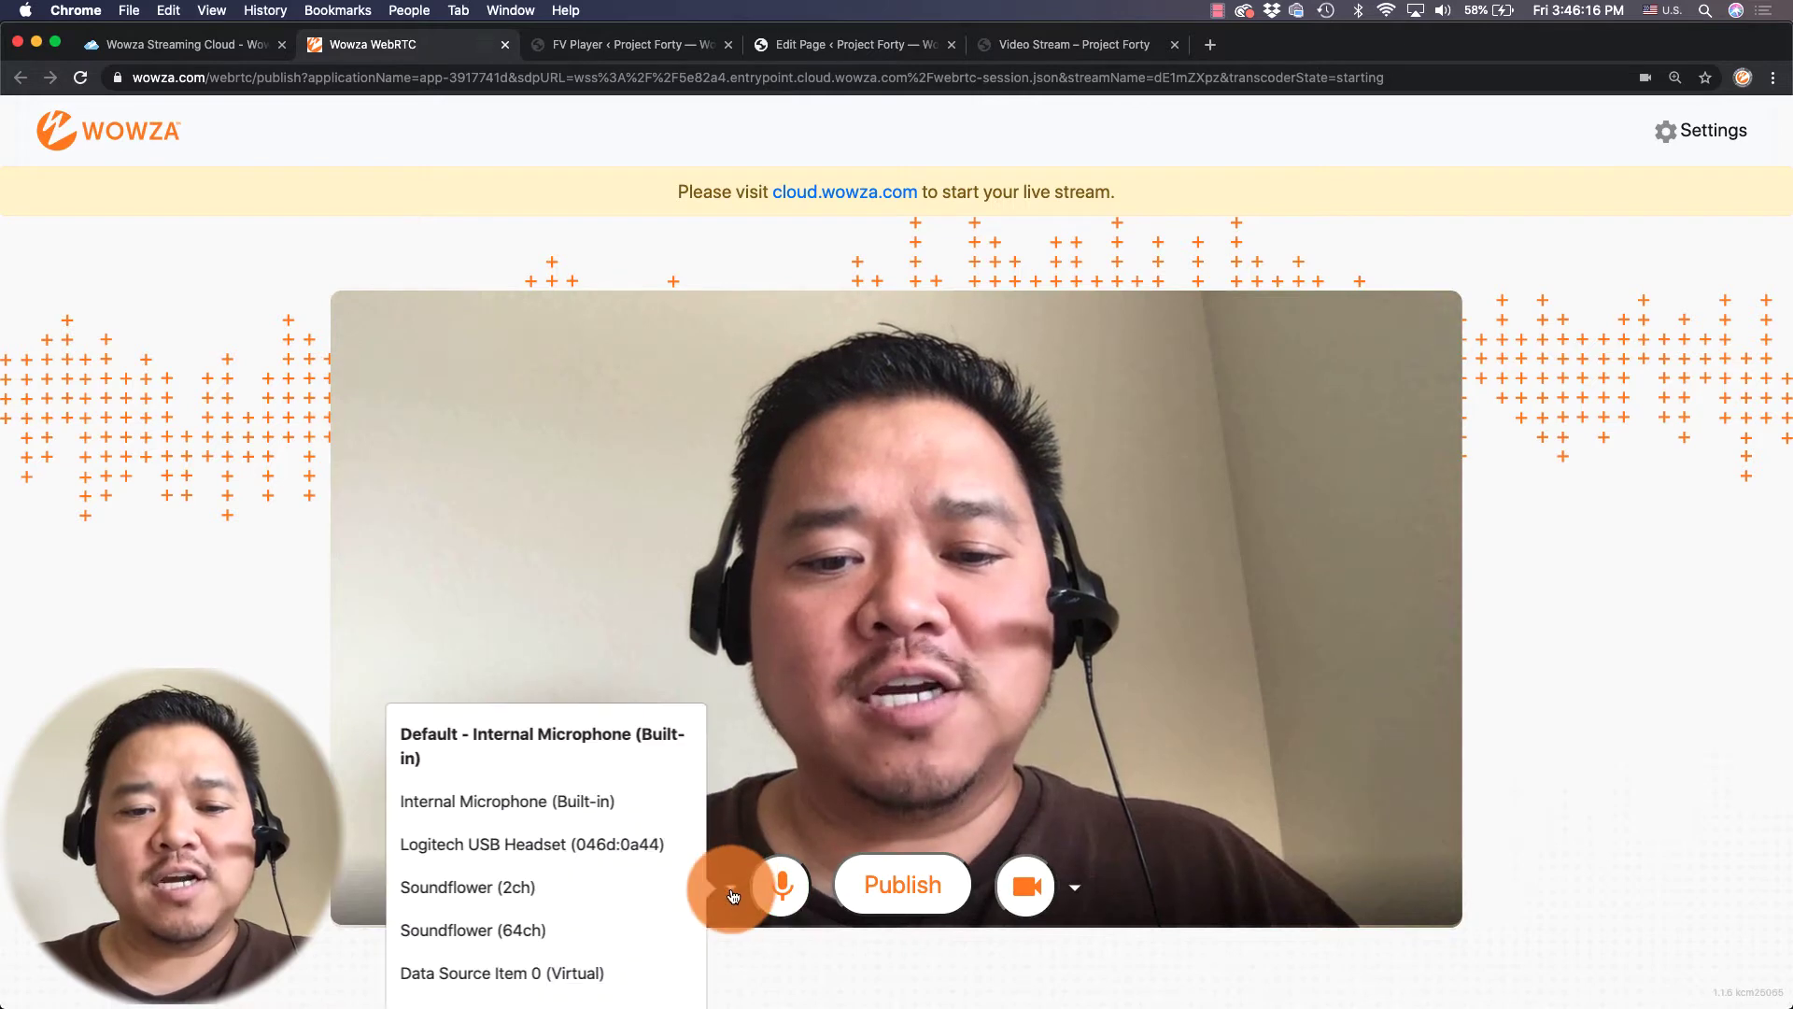
click(627, 850)
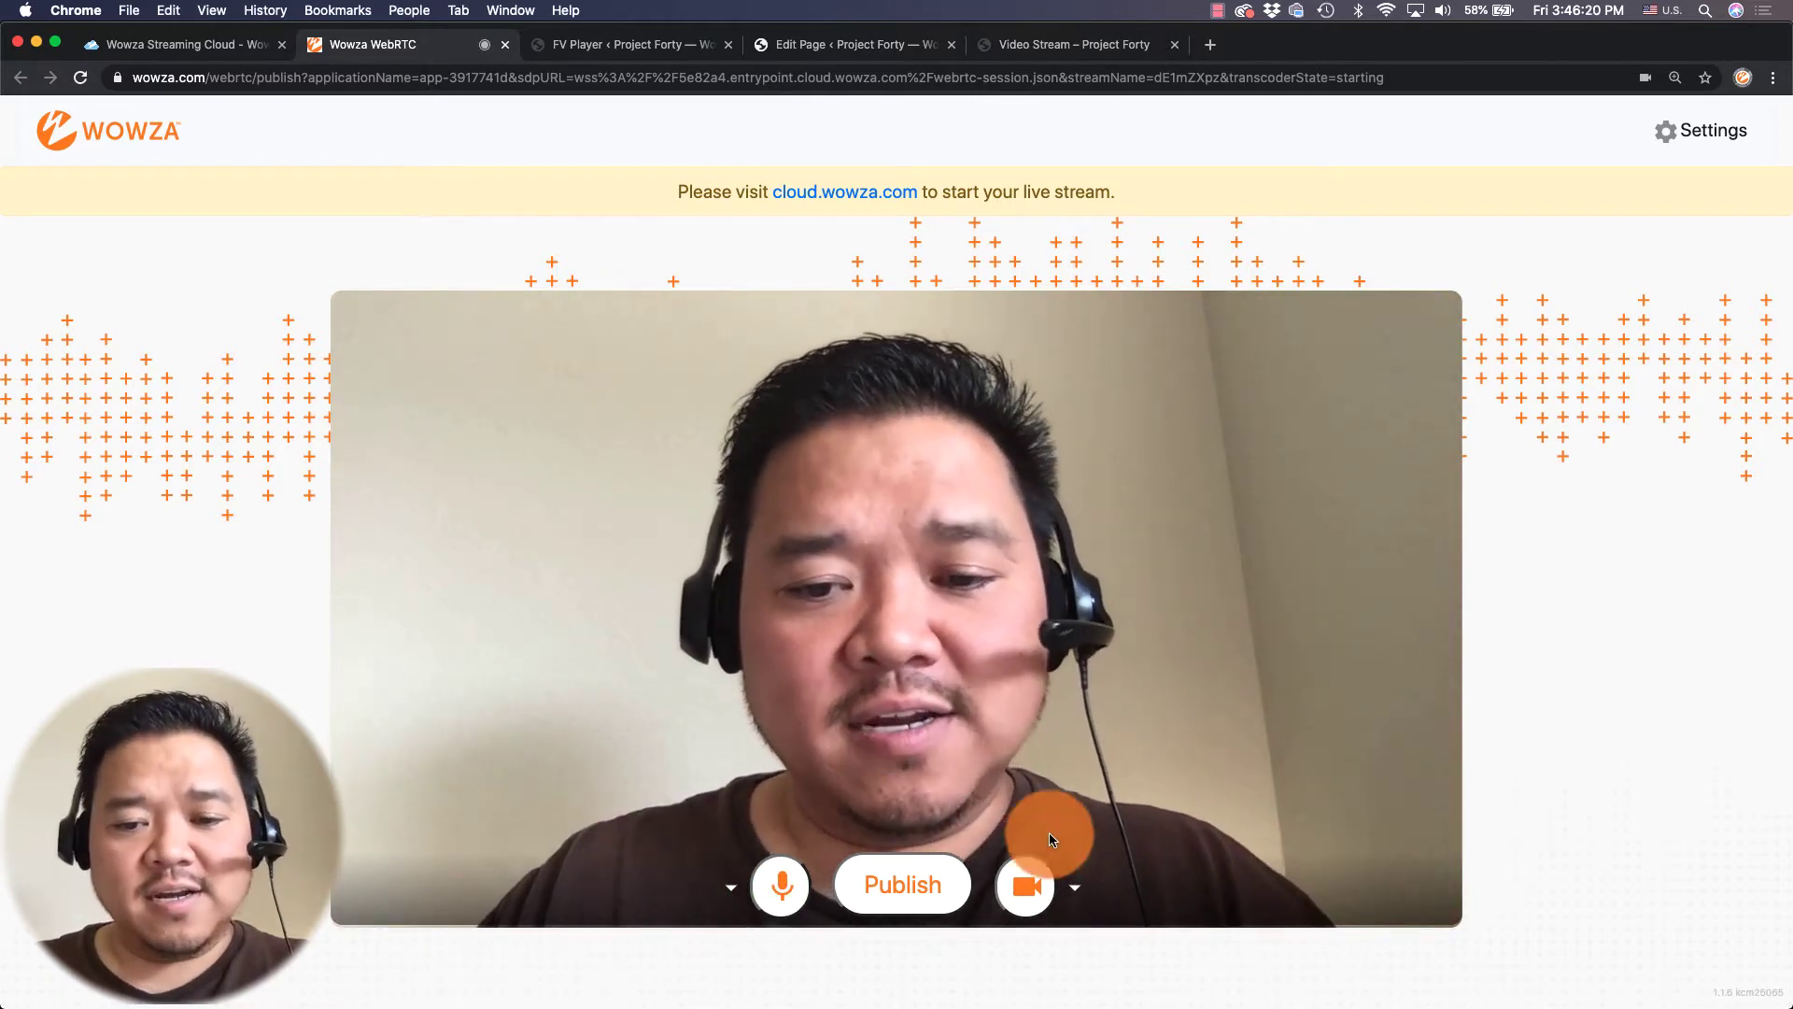
click(1075, 888)
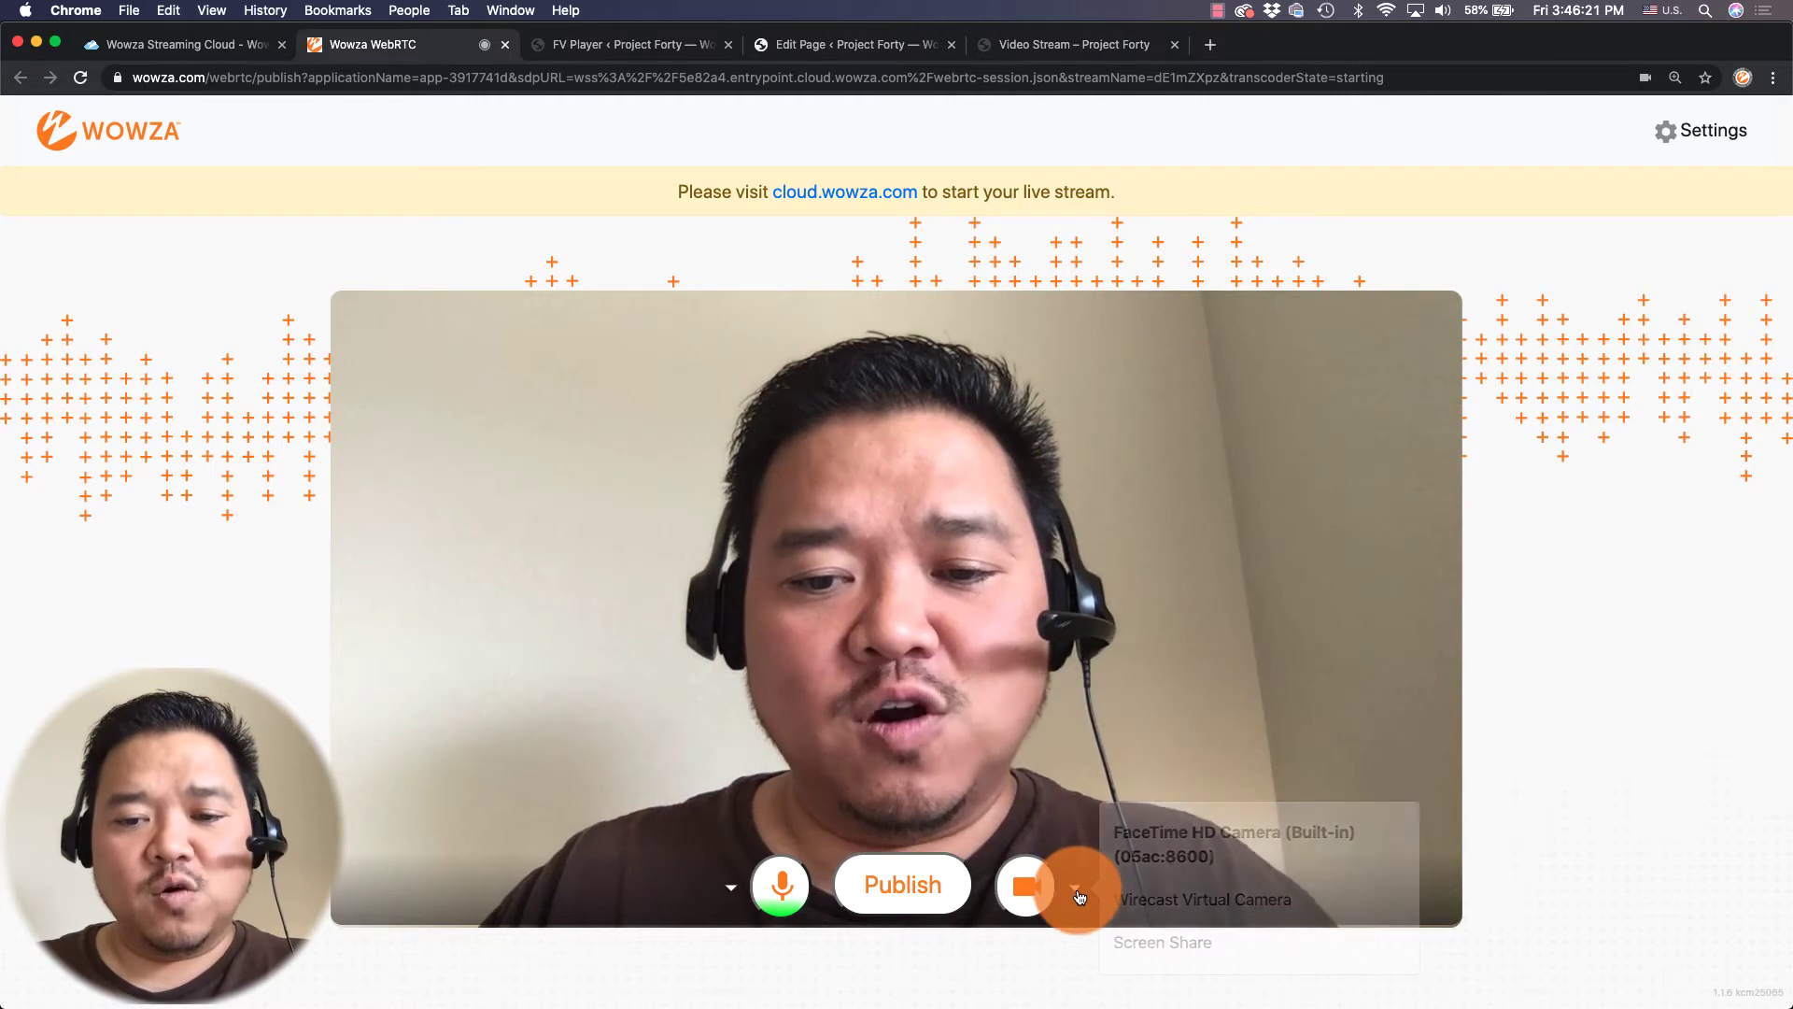
click(1131, 940)
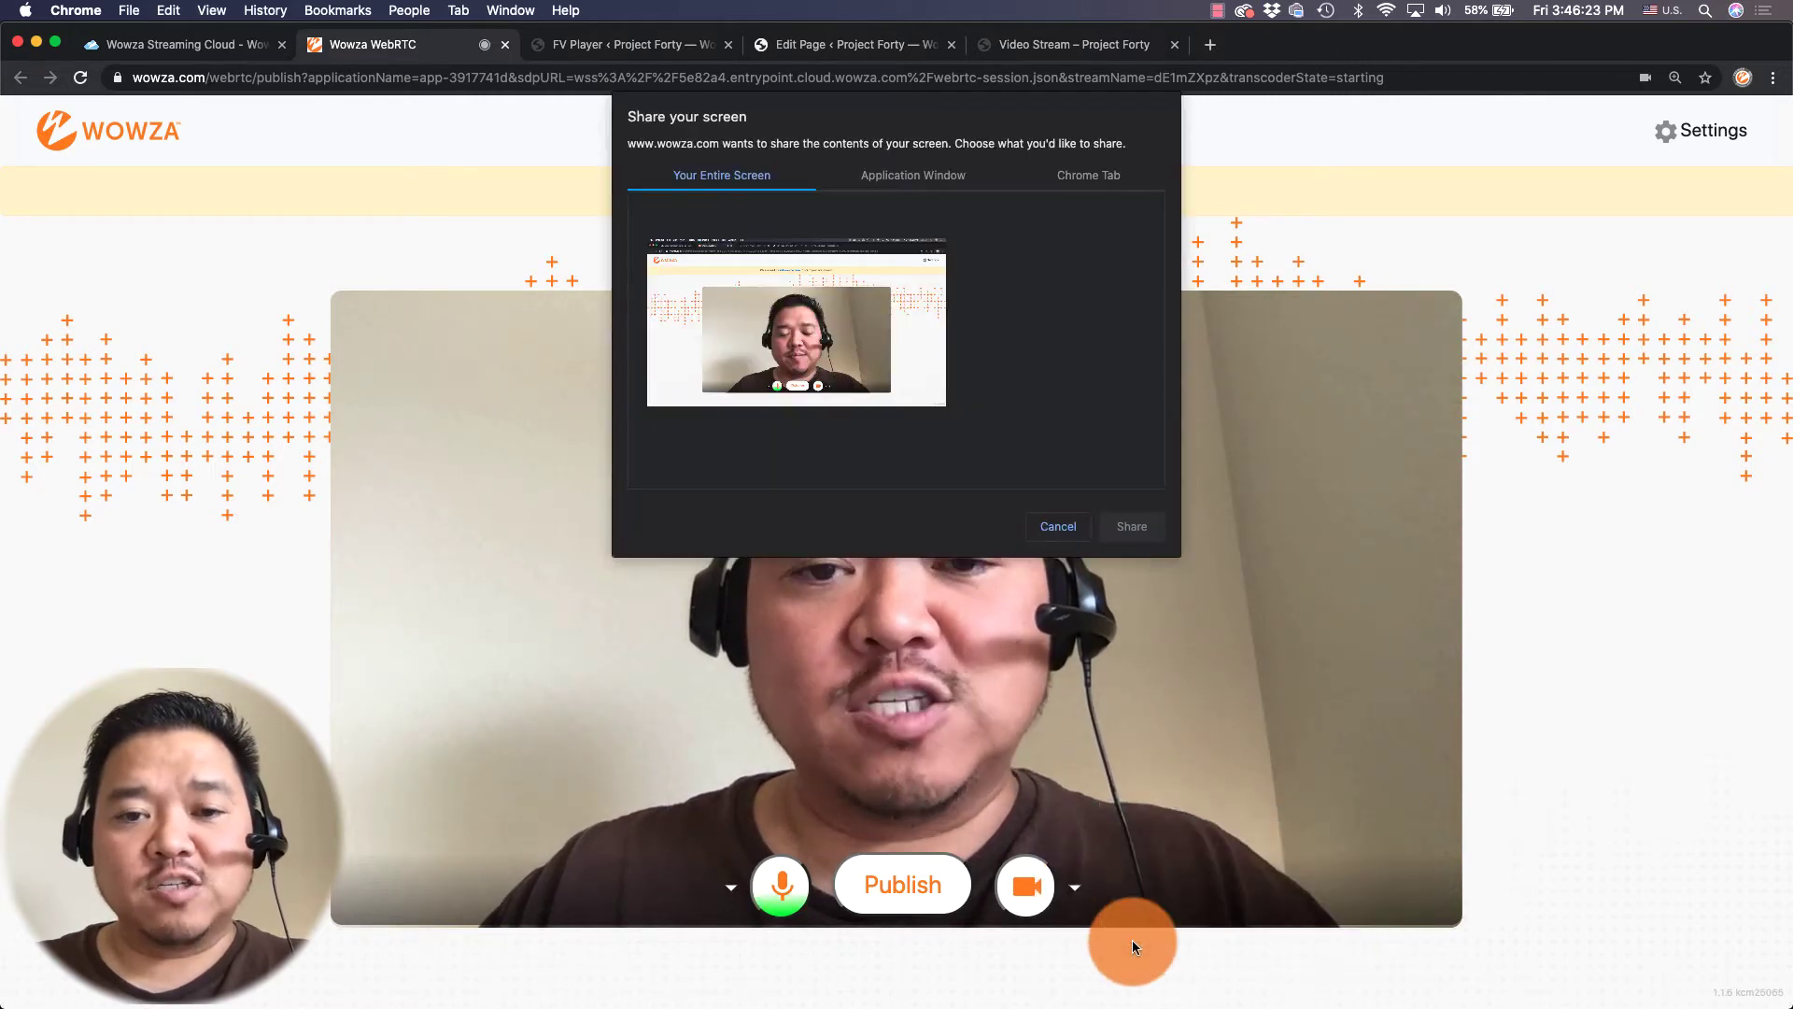
click(1046, 520)
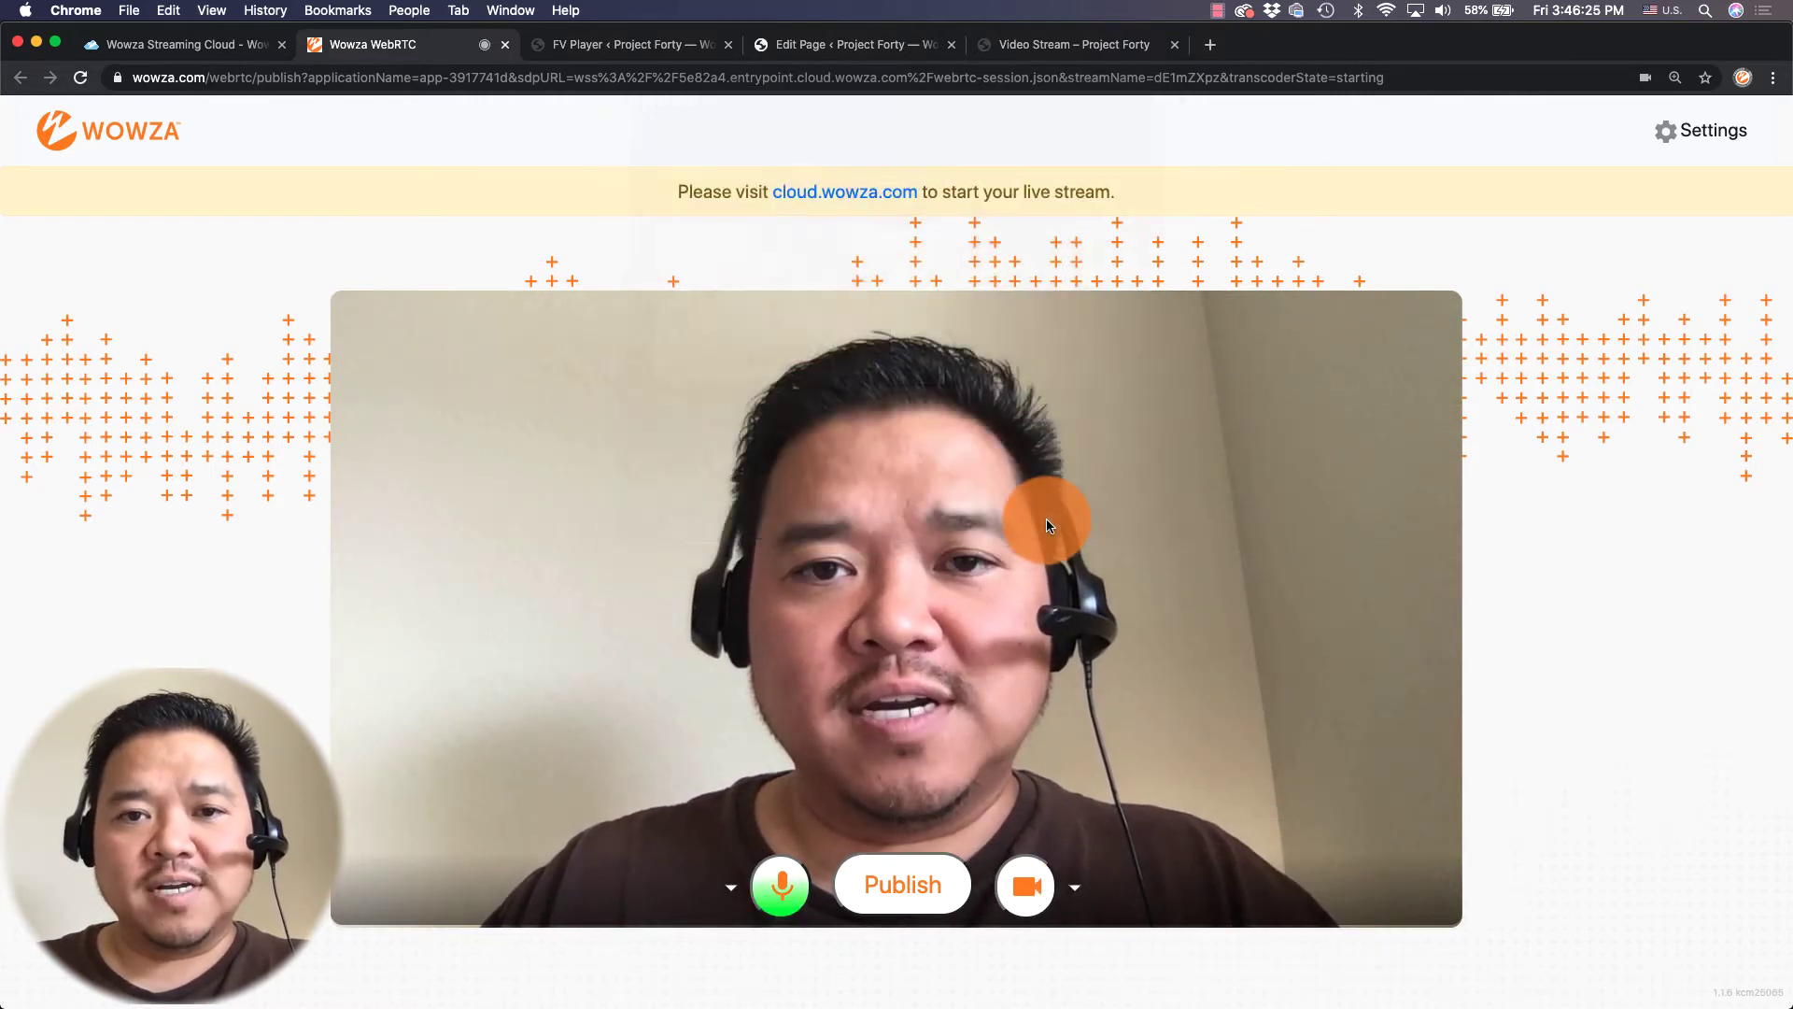
click(1075, 869)
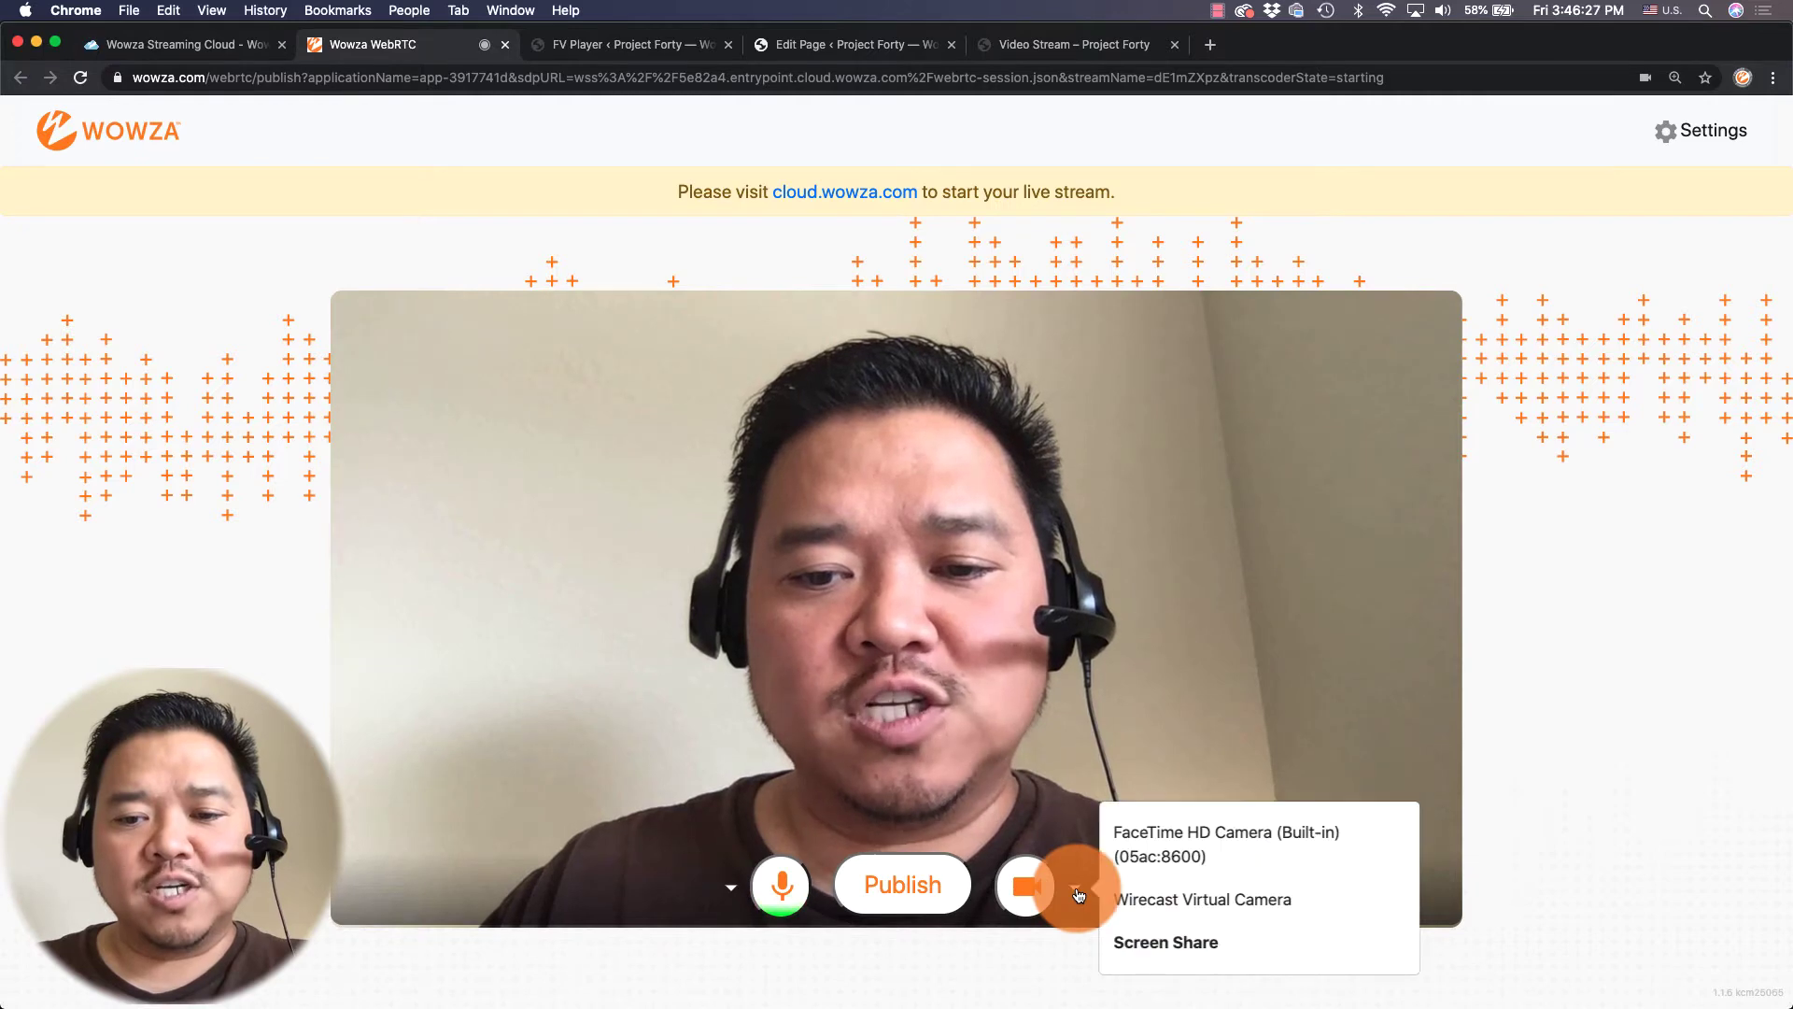
click(1157, 845)
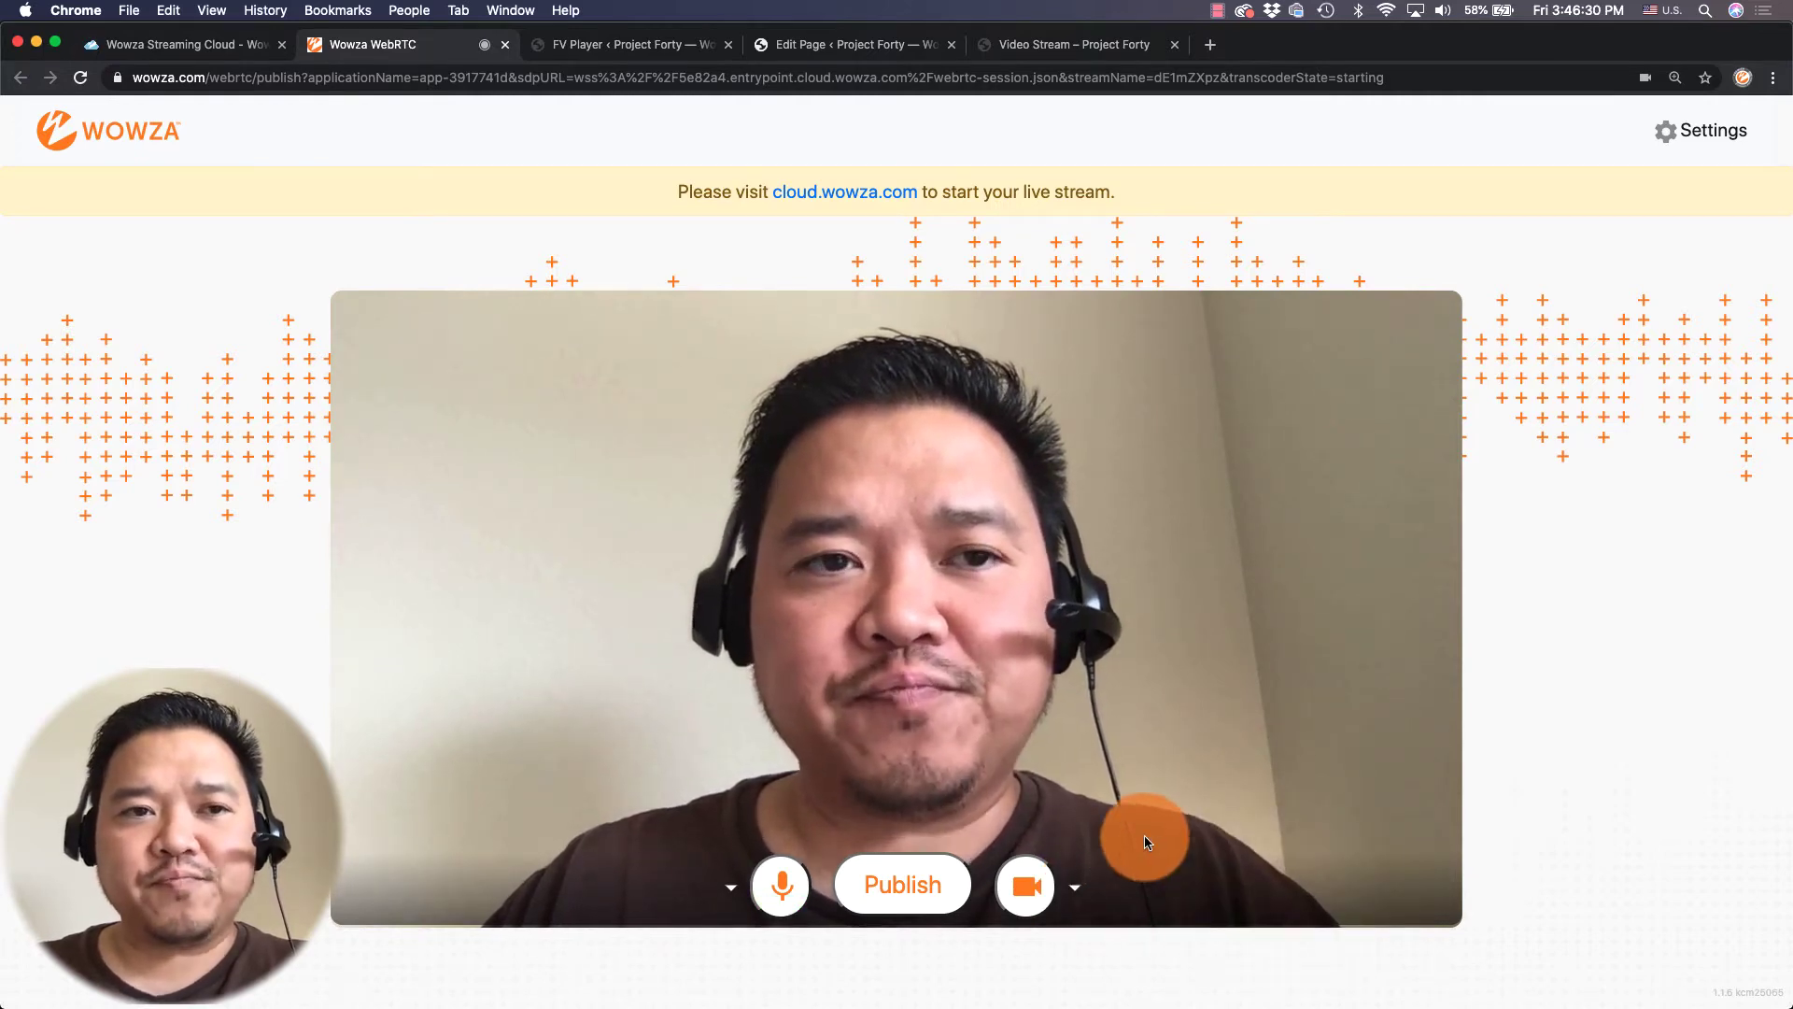
Glance at the stream page, then publish the webcam feed live.
click(127, 41)
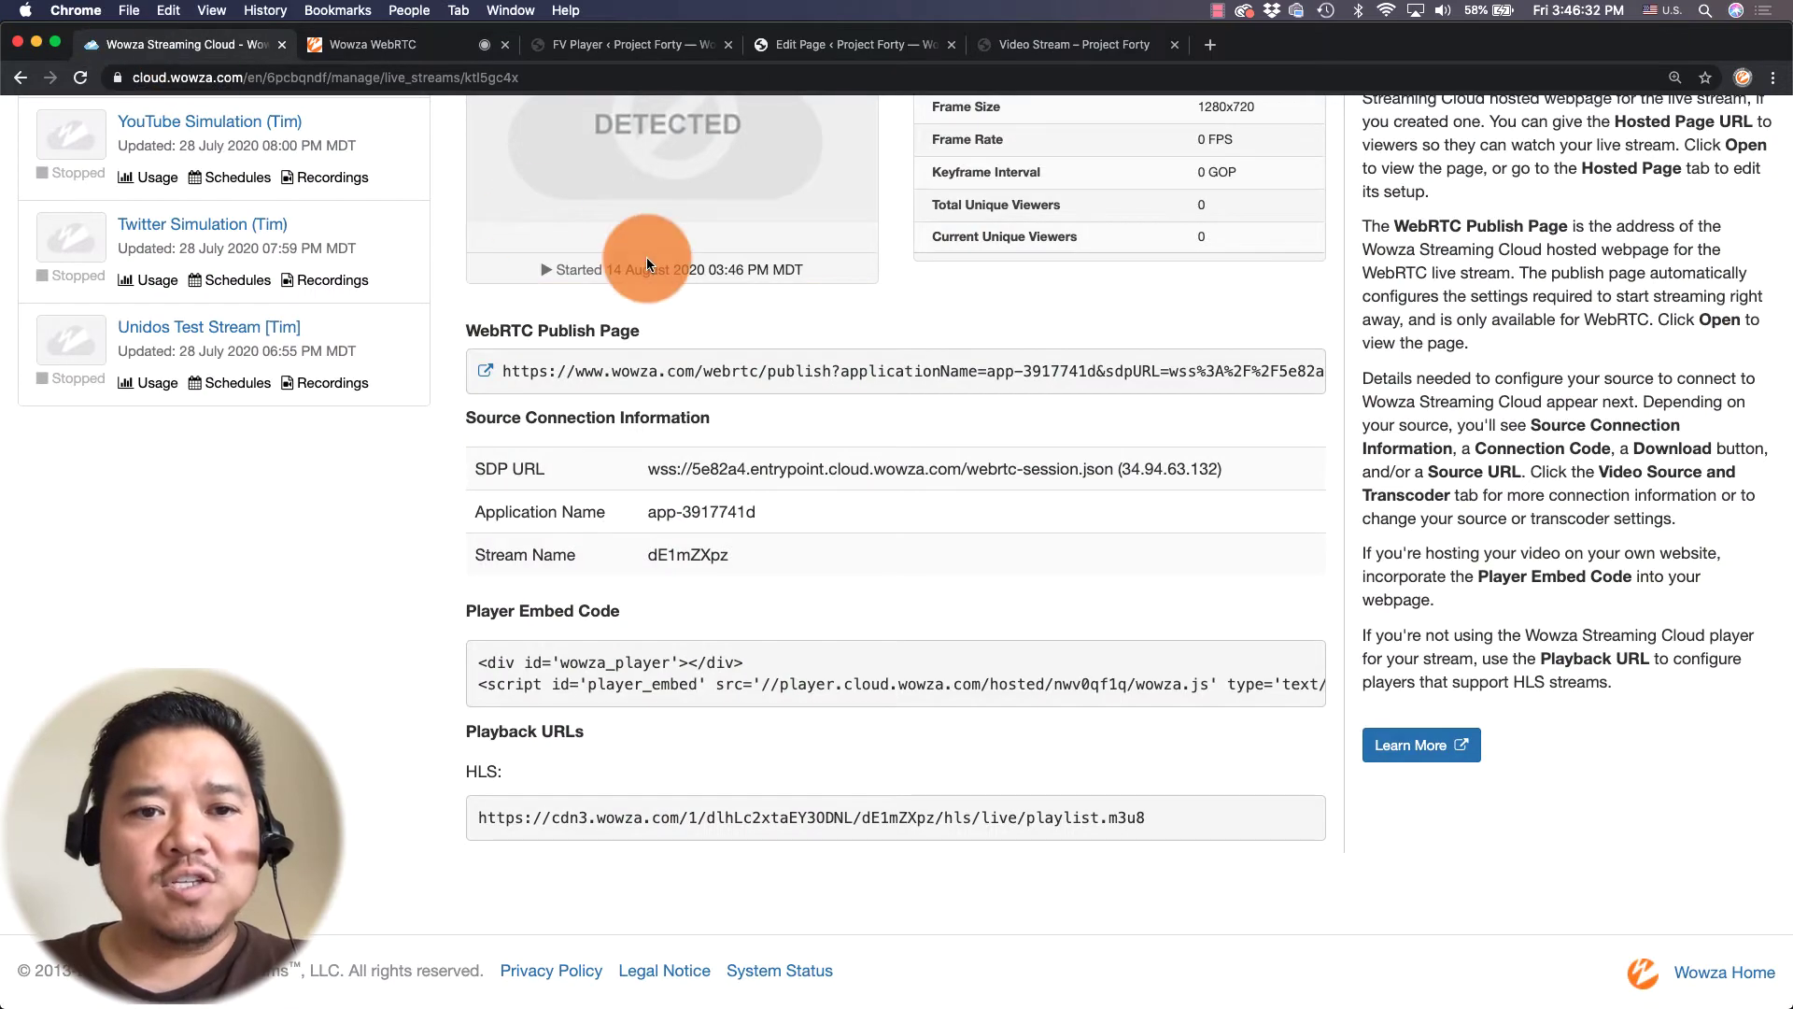
scroll(646, 256, up, 6)
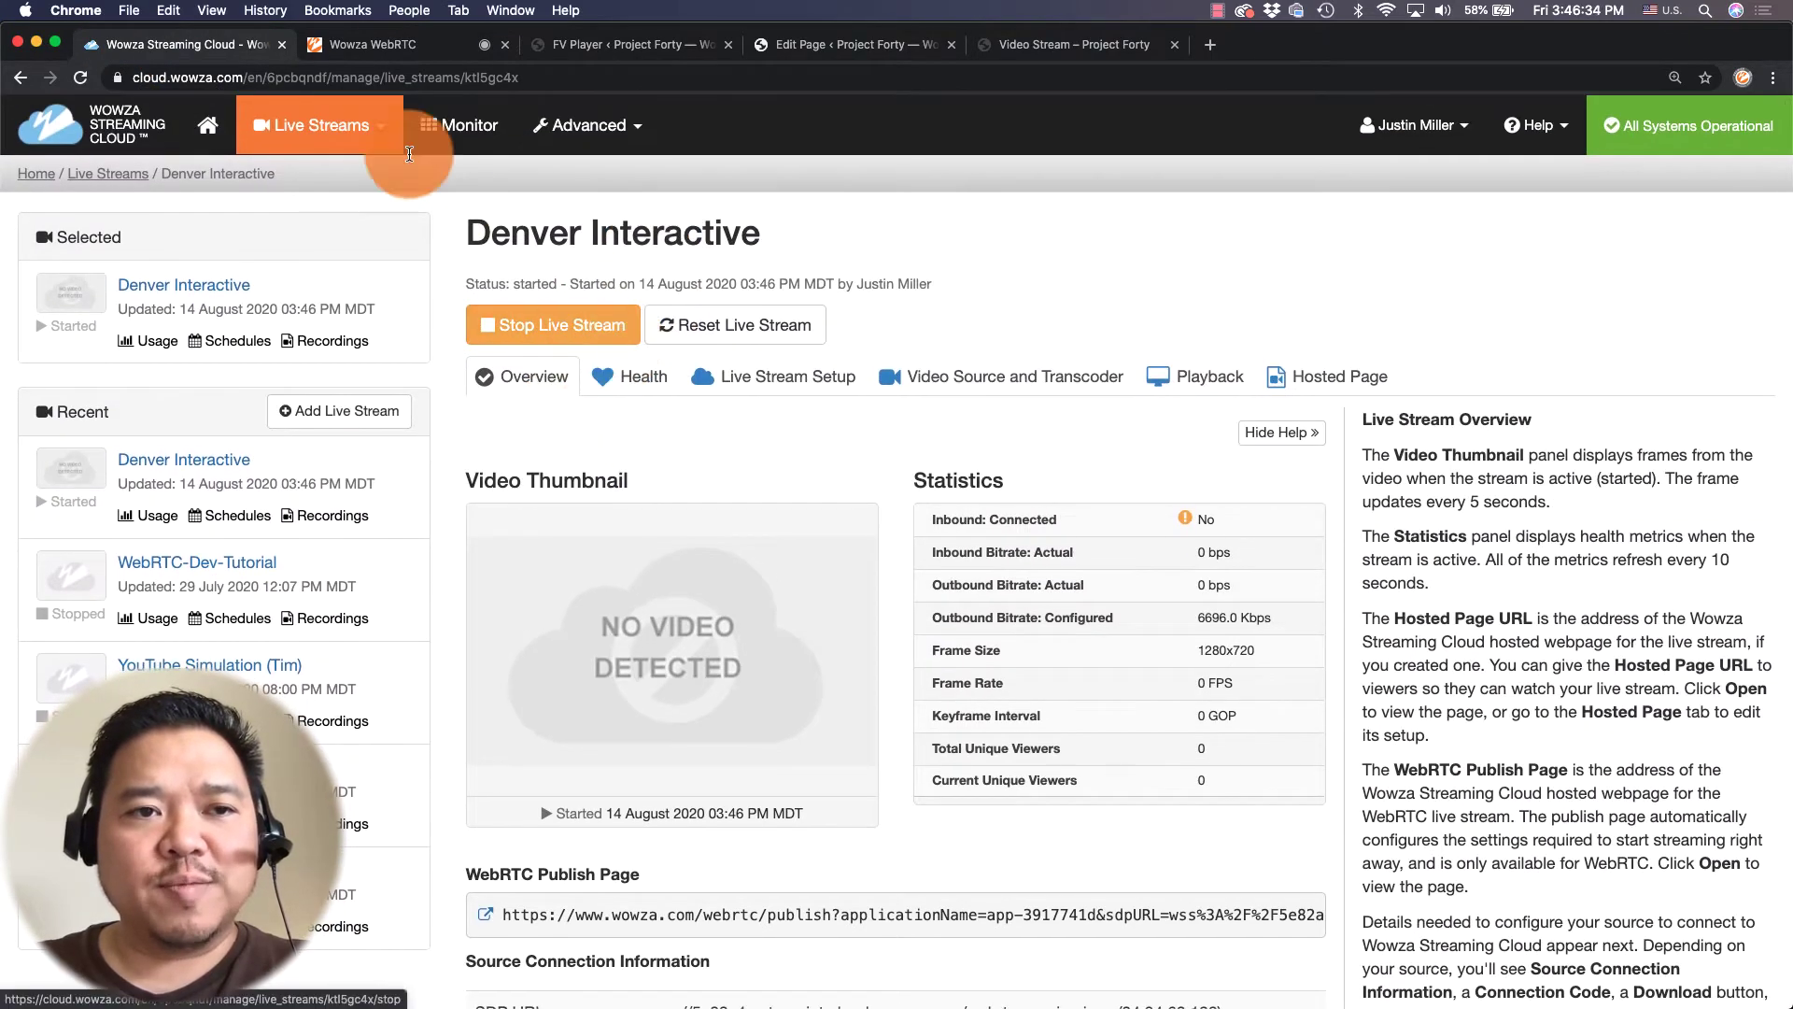
click(366, 54)
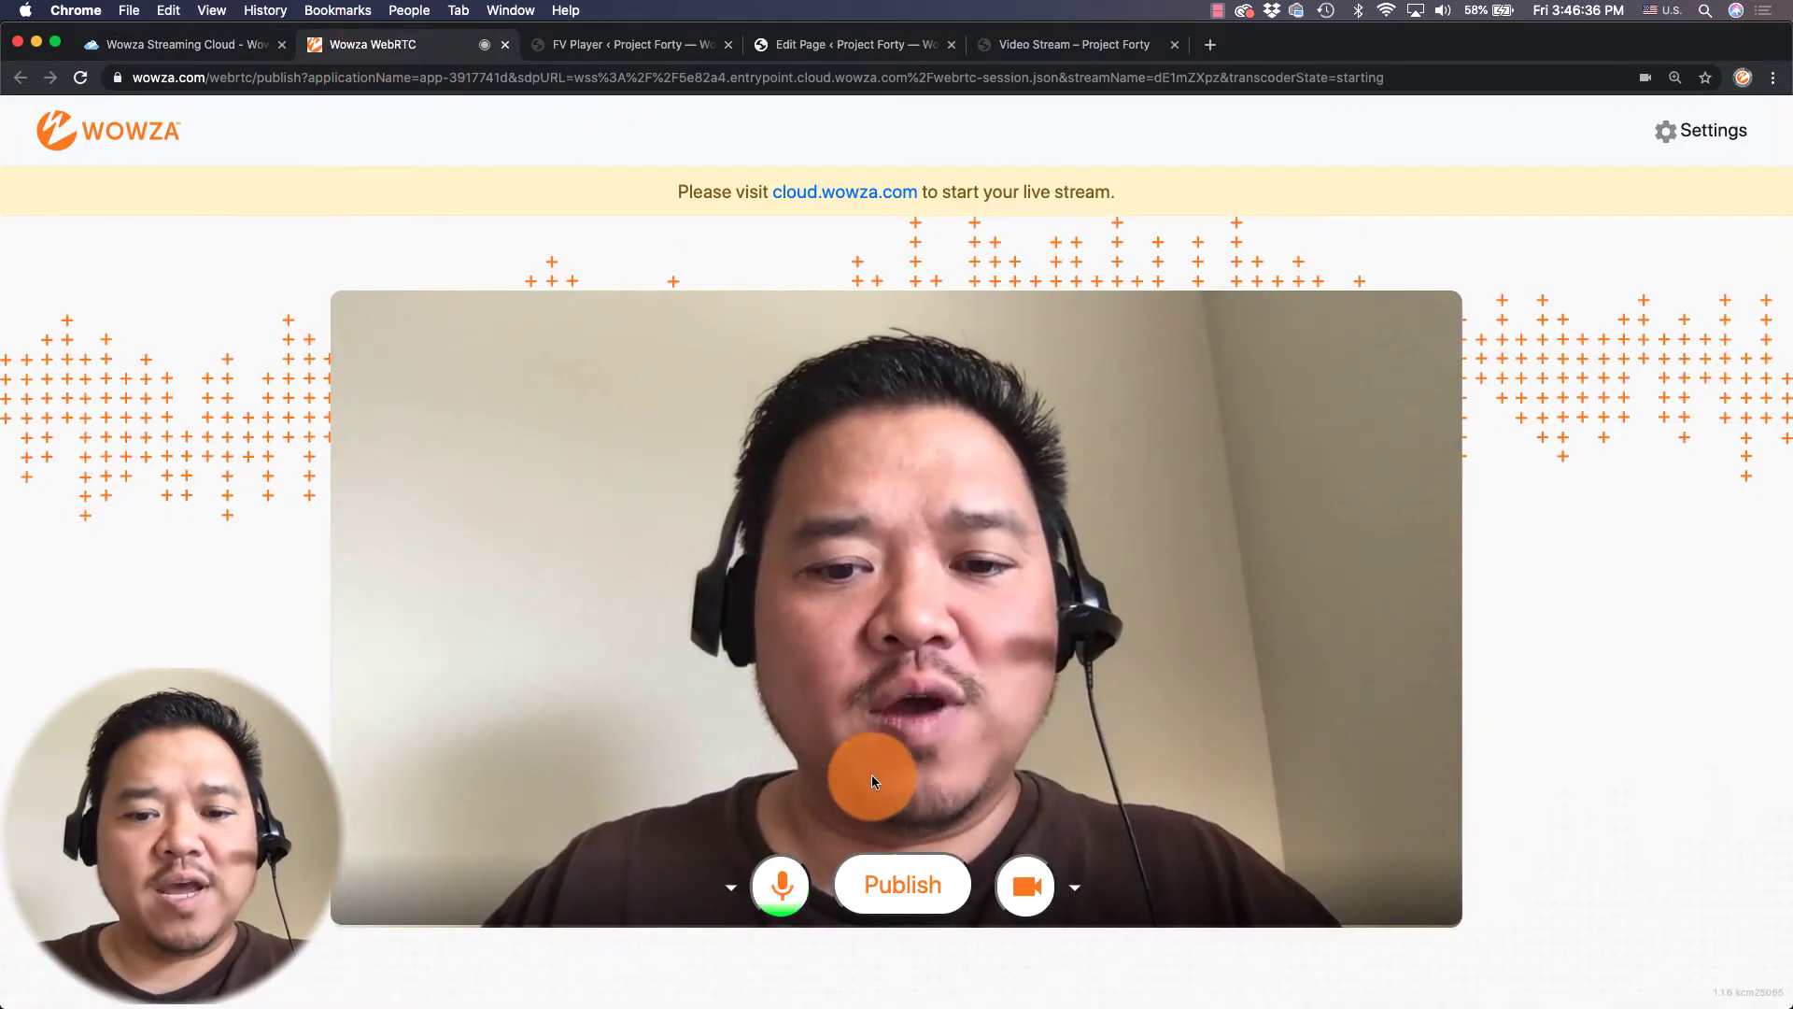
click(893, 860)
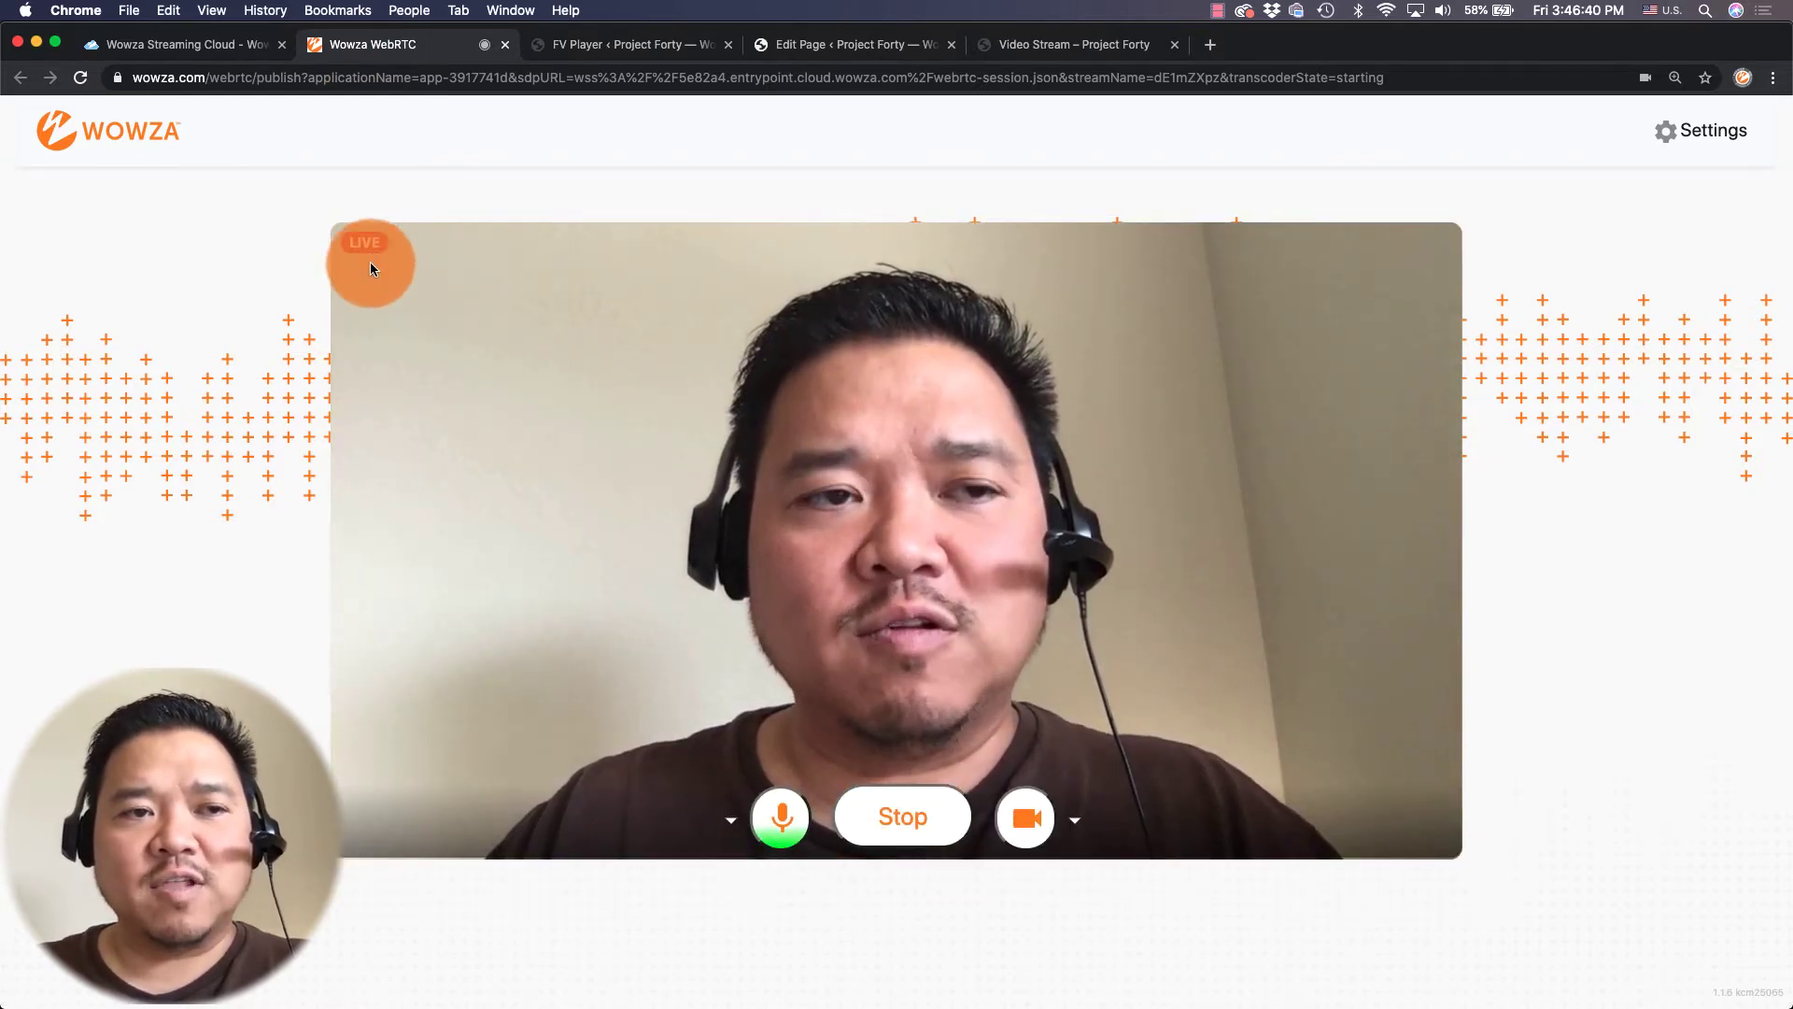
Confirm the overview shows the webcam thumbnail and inbound connected at 1280×720, 30 FPS.
click(213, 52)
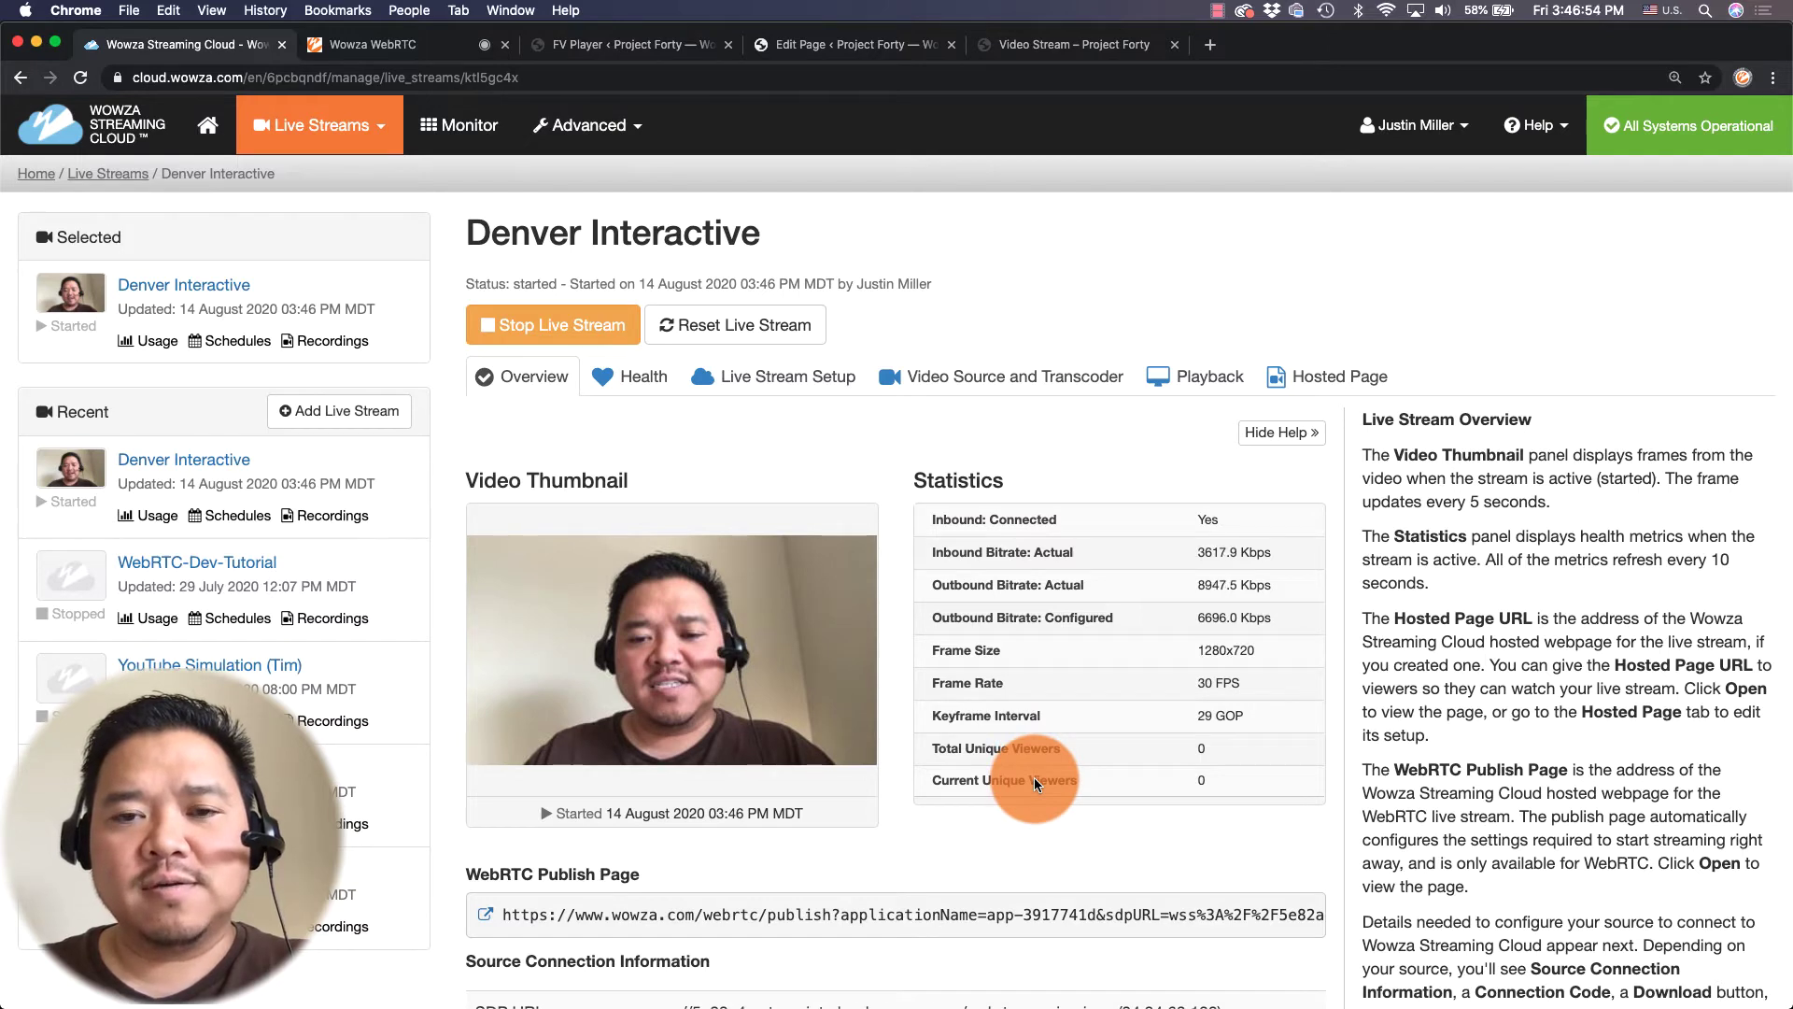
Copy the HLS playback URL and switch to the Project Forty 'Video Stream' page.
scroll(1034, 777, down, 3)
scroll(1034, 780, down, 3)
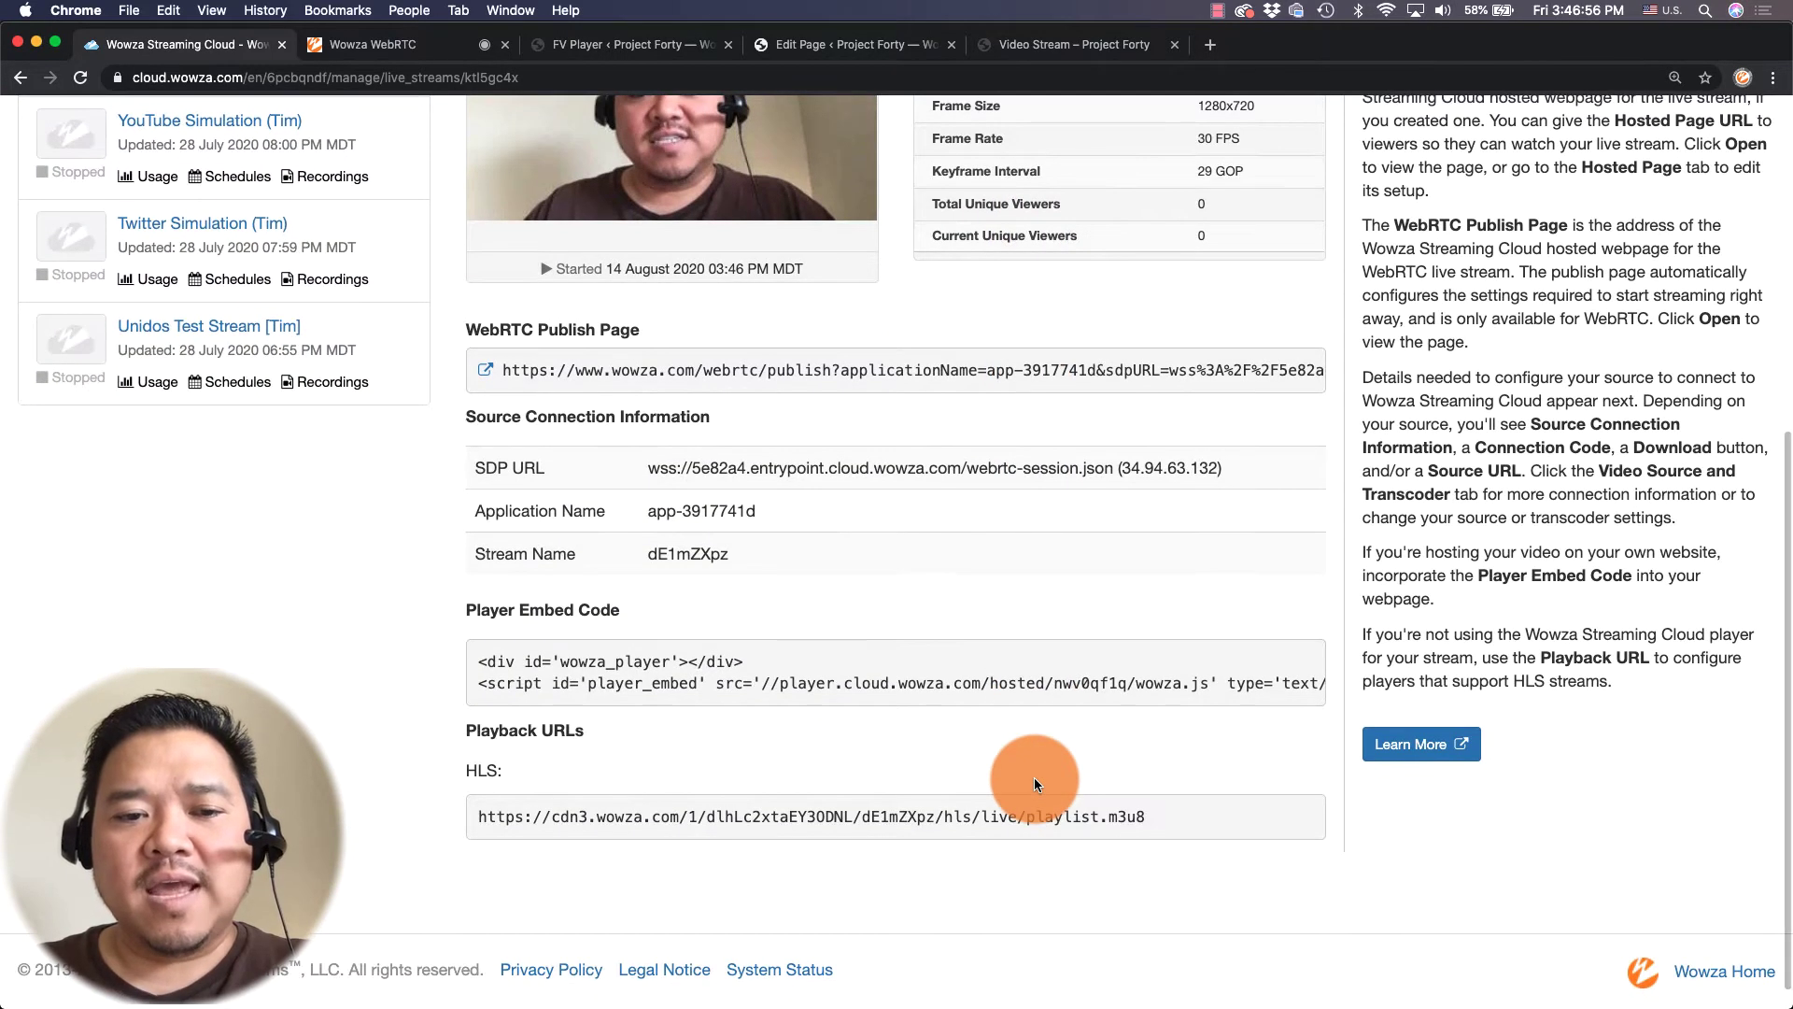
drag(1147, 816, 479, 814)
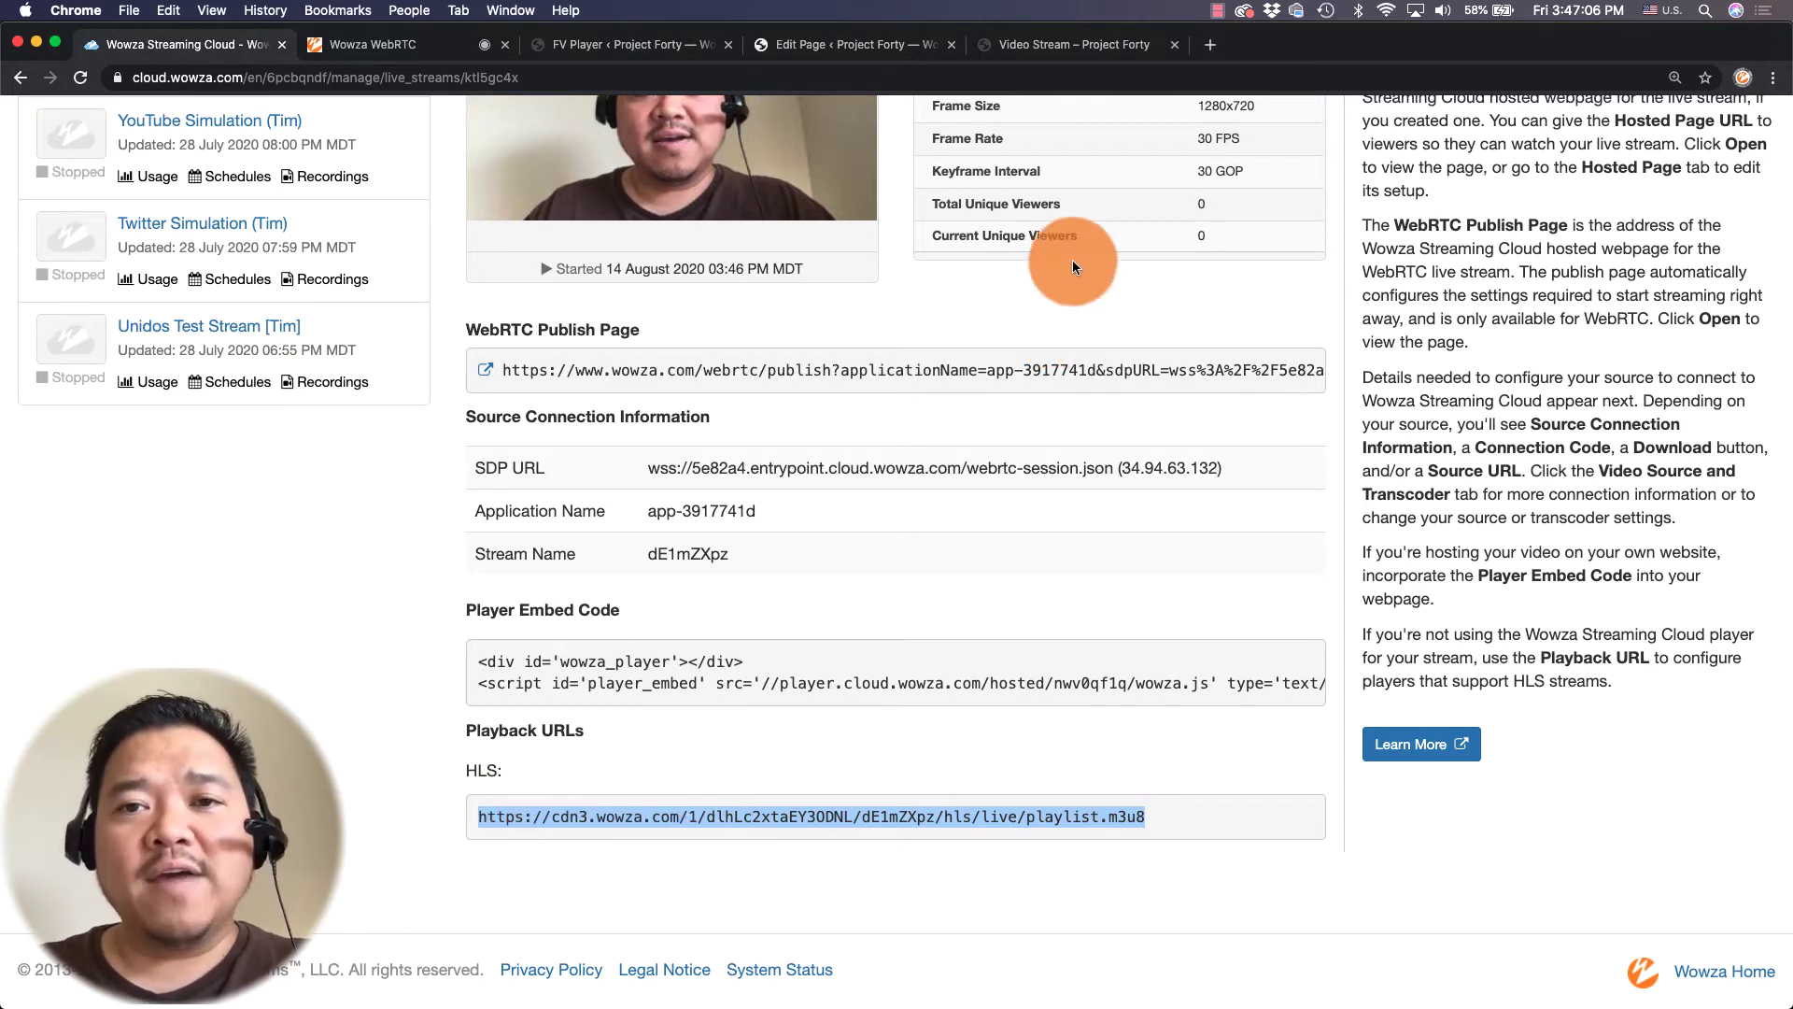
click(1095, 42)
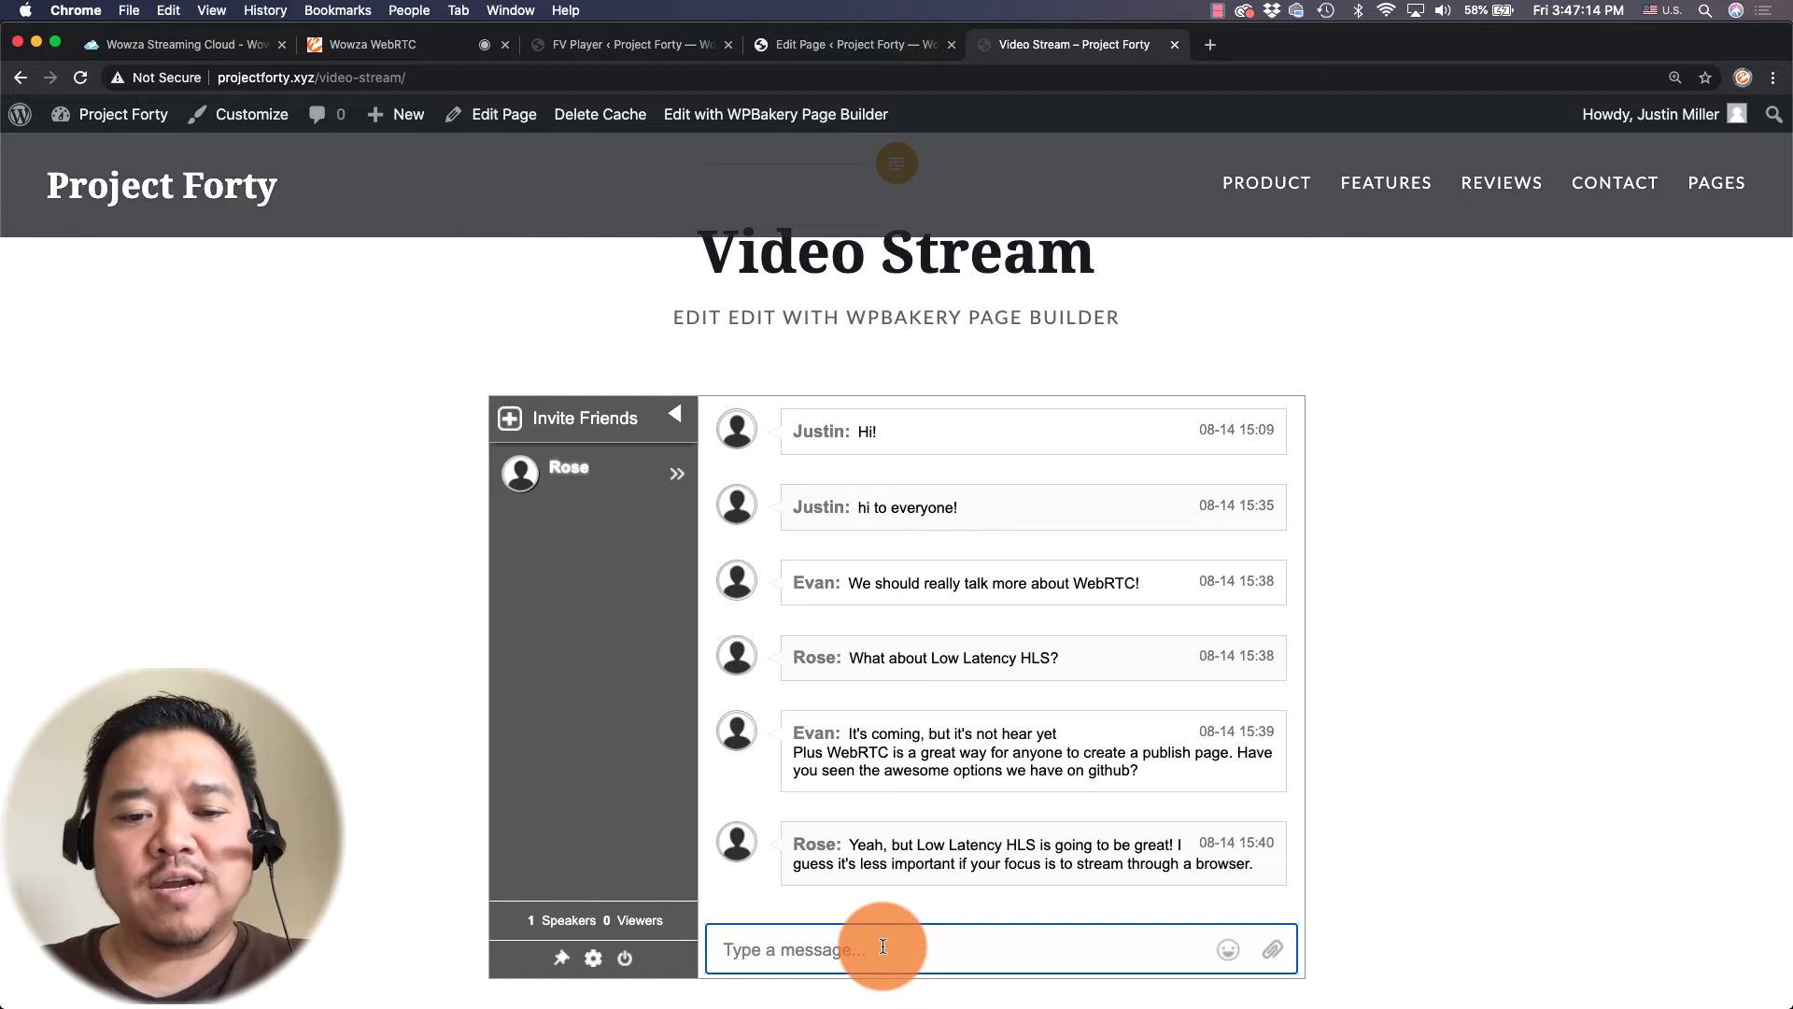
Disconnect from the Video Stream chat and rejoin it as a guest with a username.
click(624, 958)
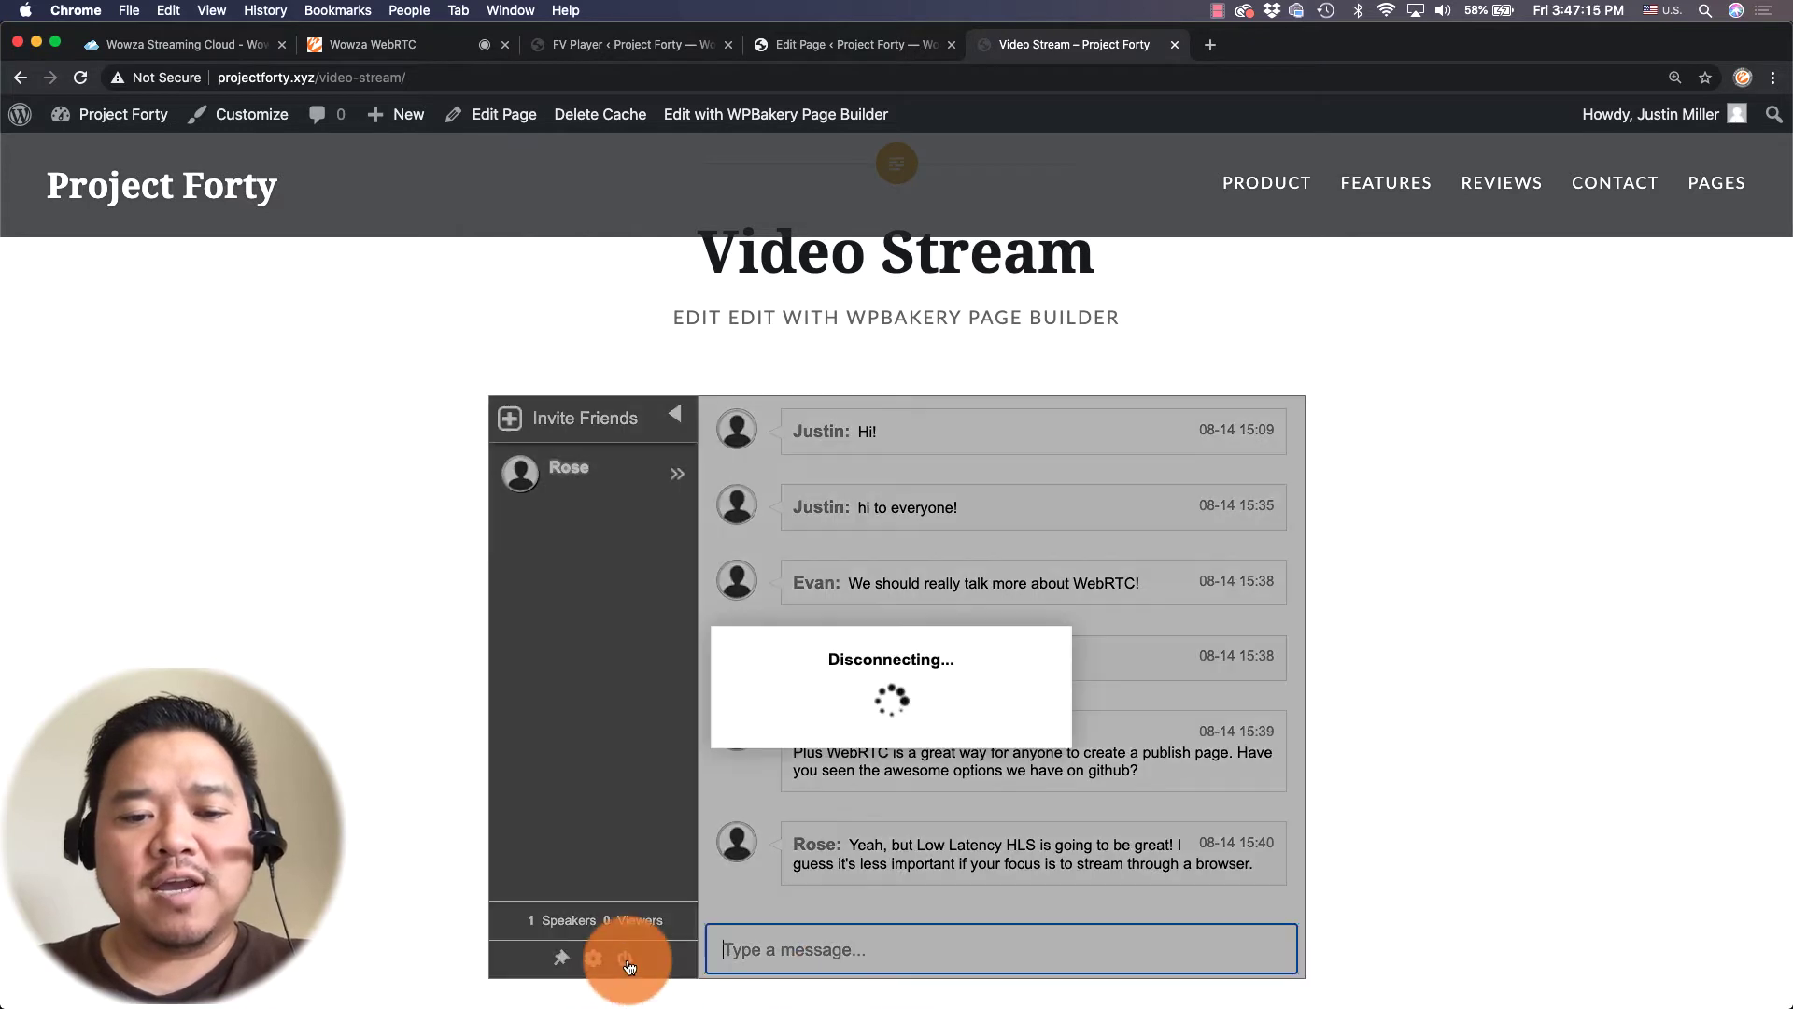
click(730, 950)
click(760, 679)
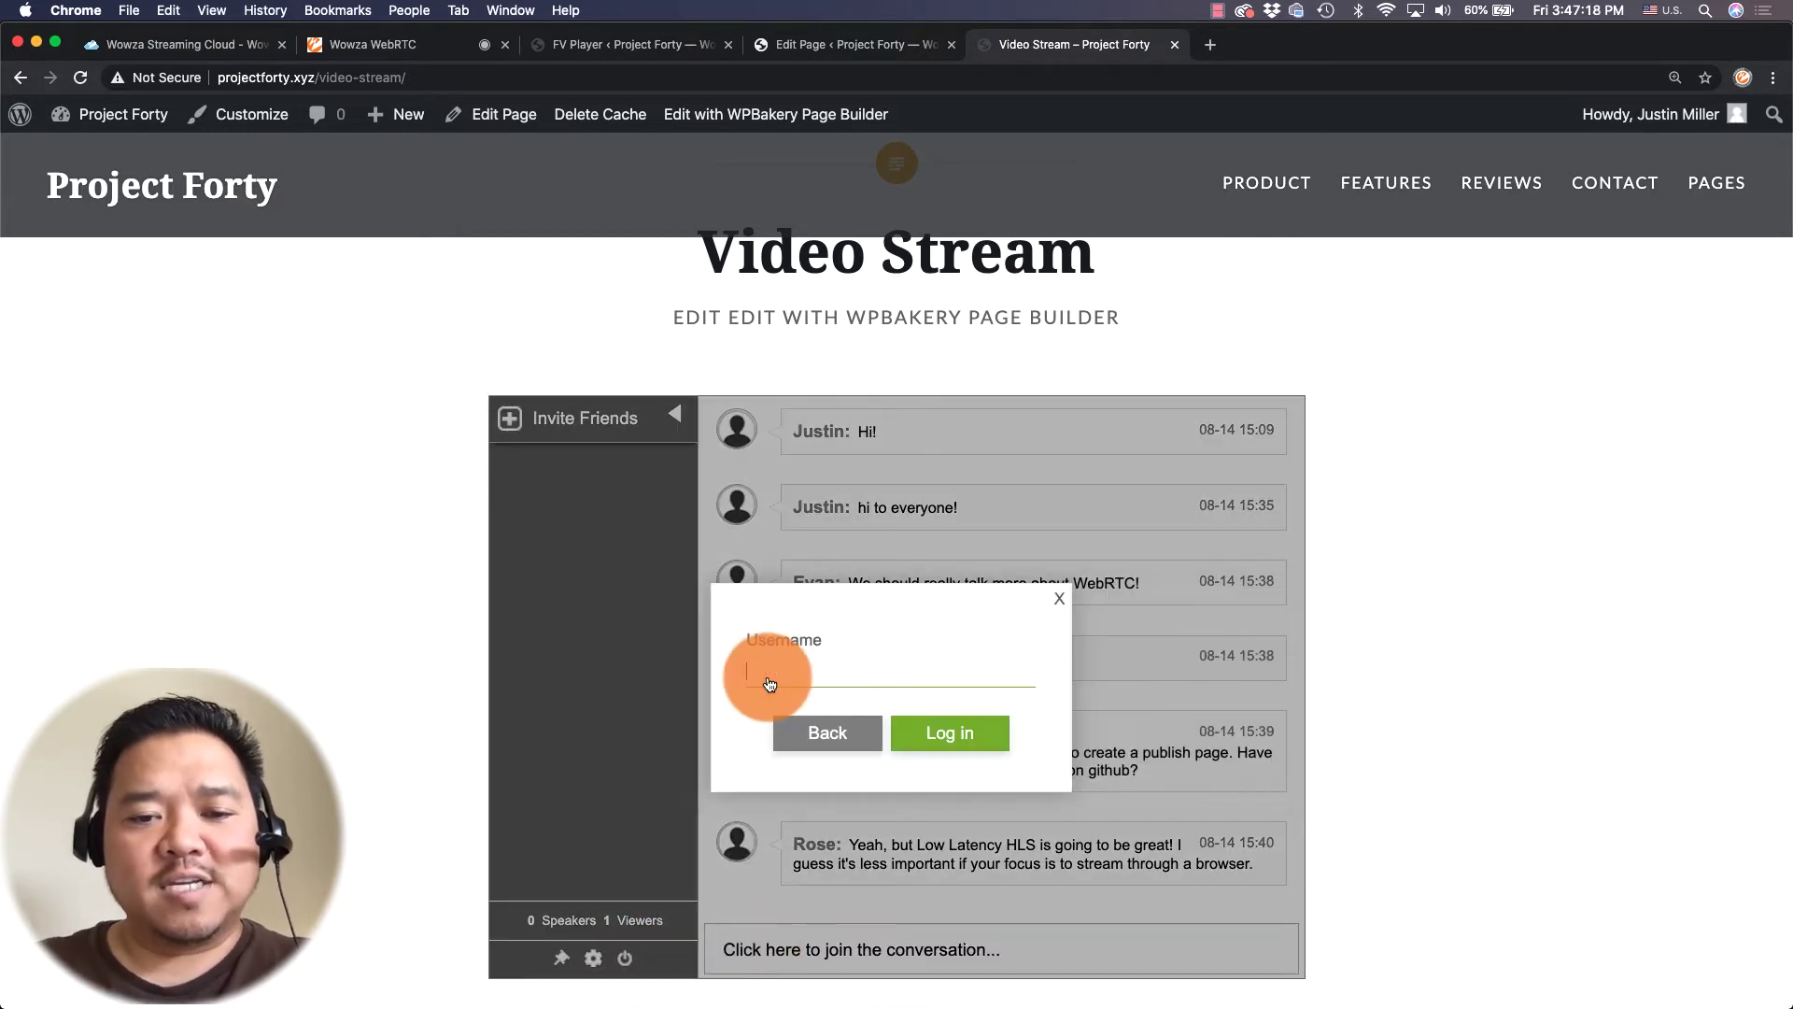
text(Justin)
click(760, 679)
click(945, 736)
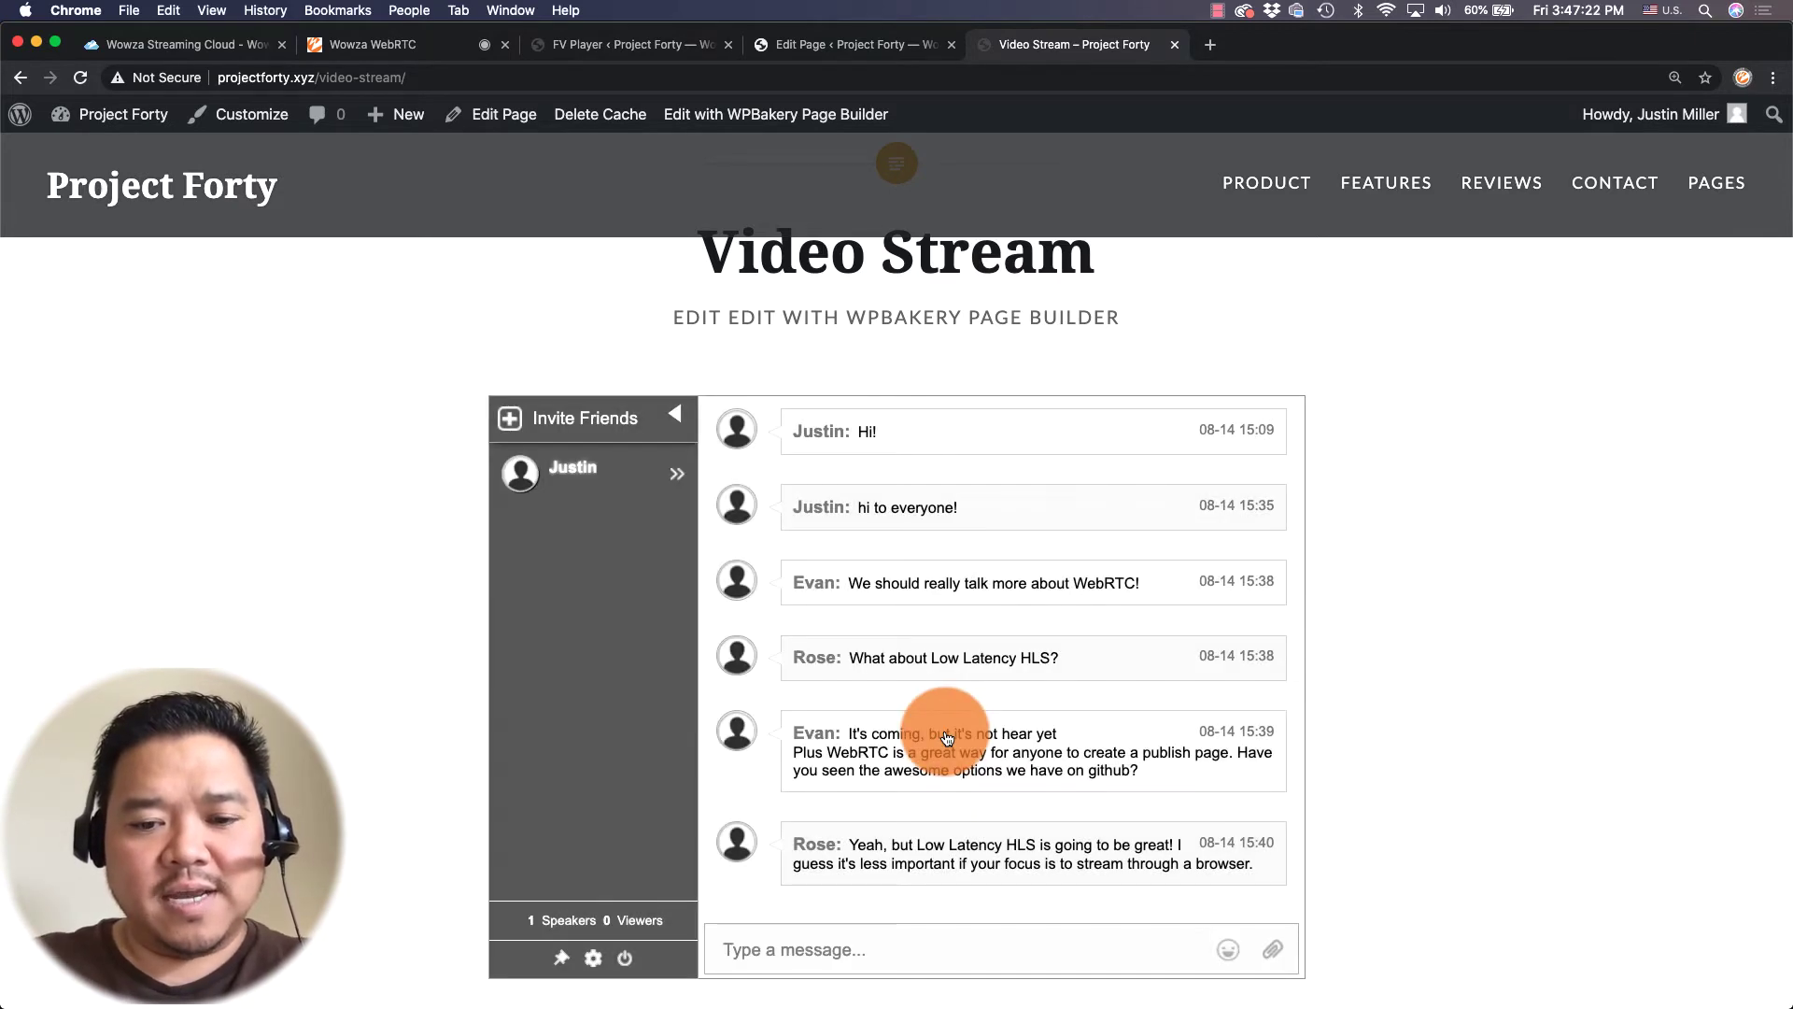
Post the message 'Hello Everyone!!!' in the chat.
click(915, 949)
text(Hell)
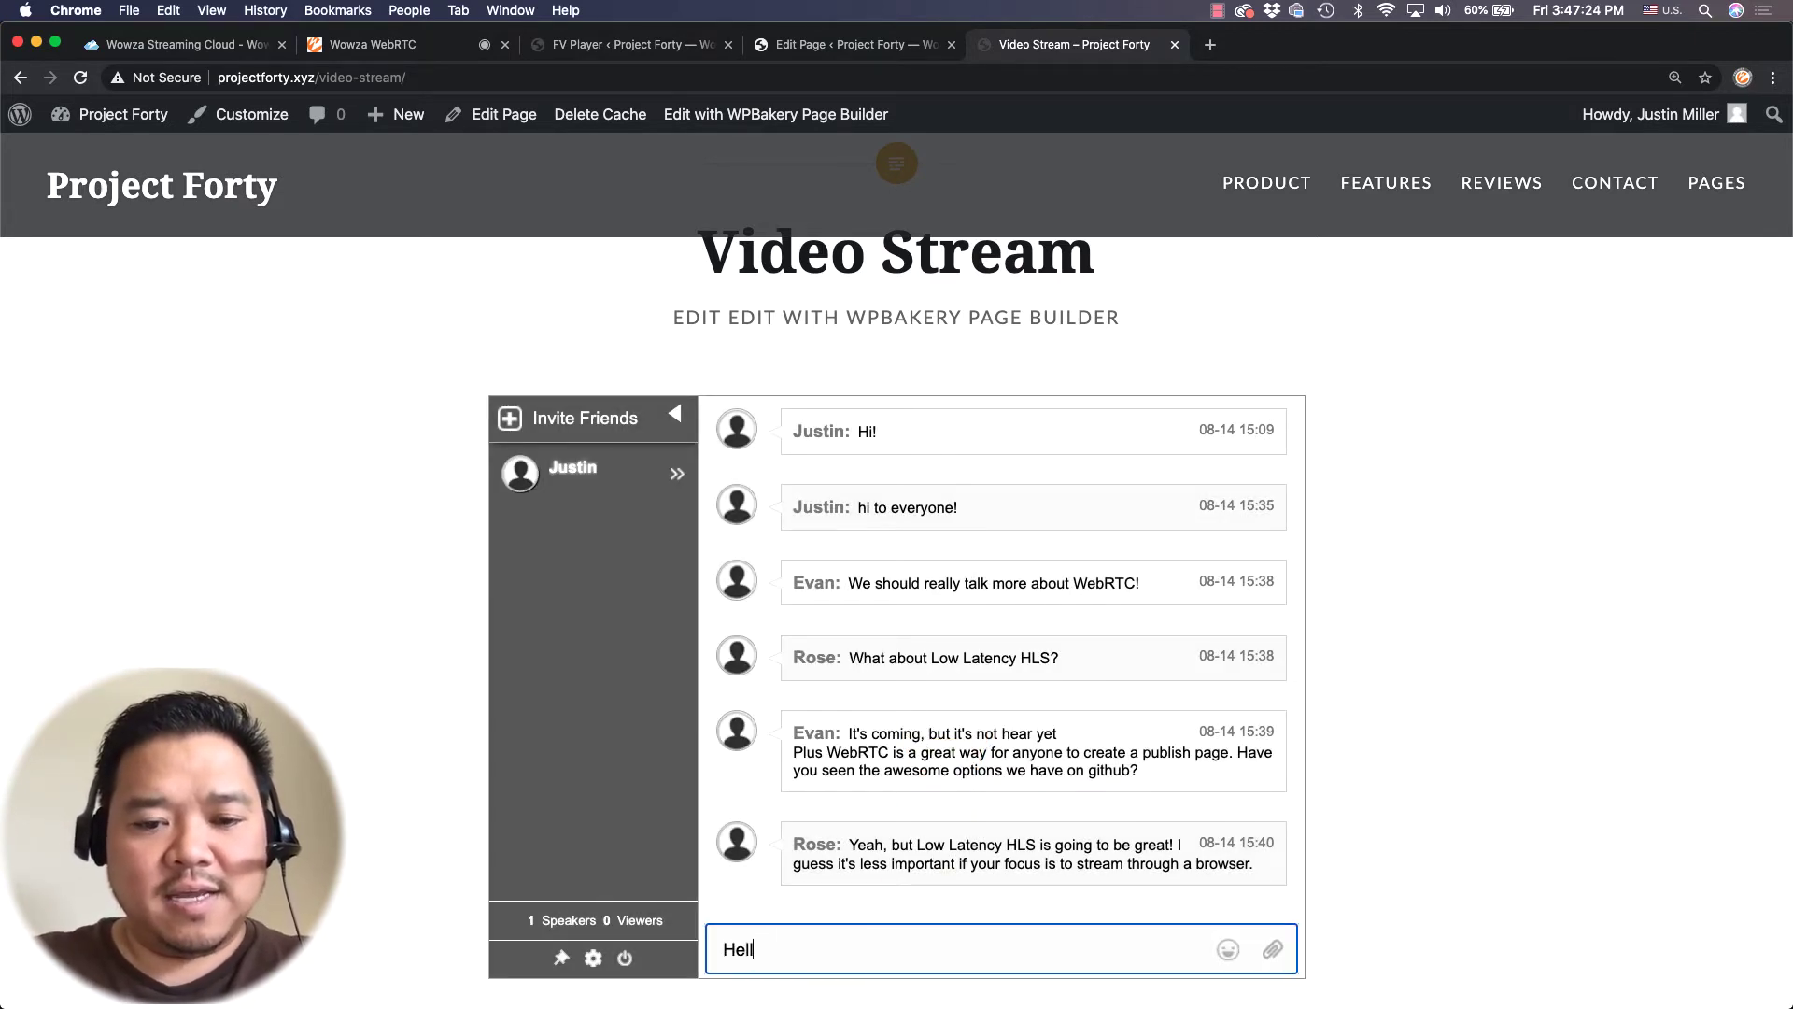
text(o Everyone!!!)
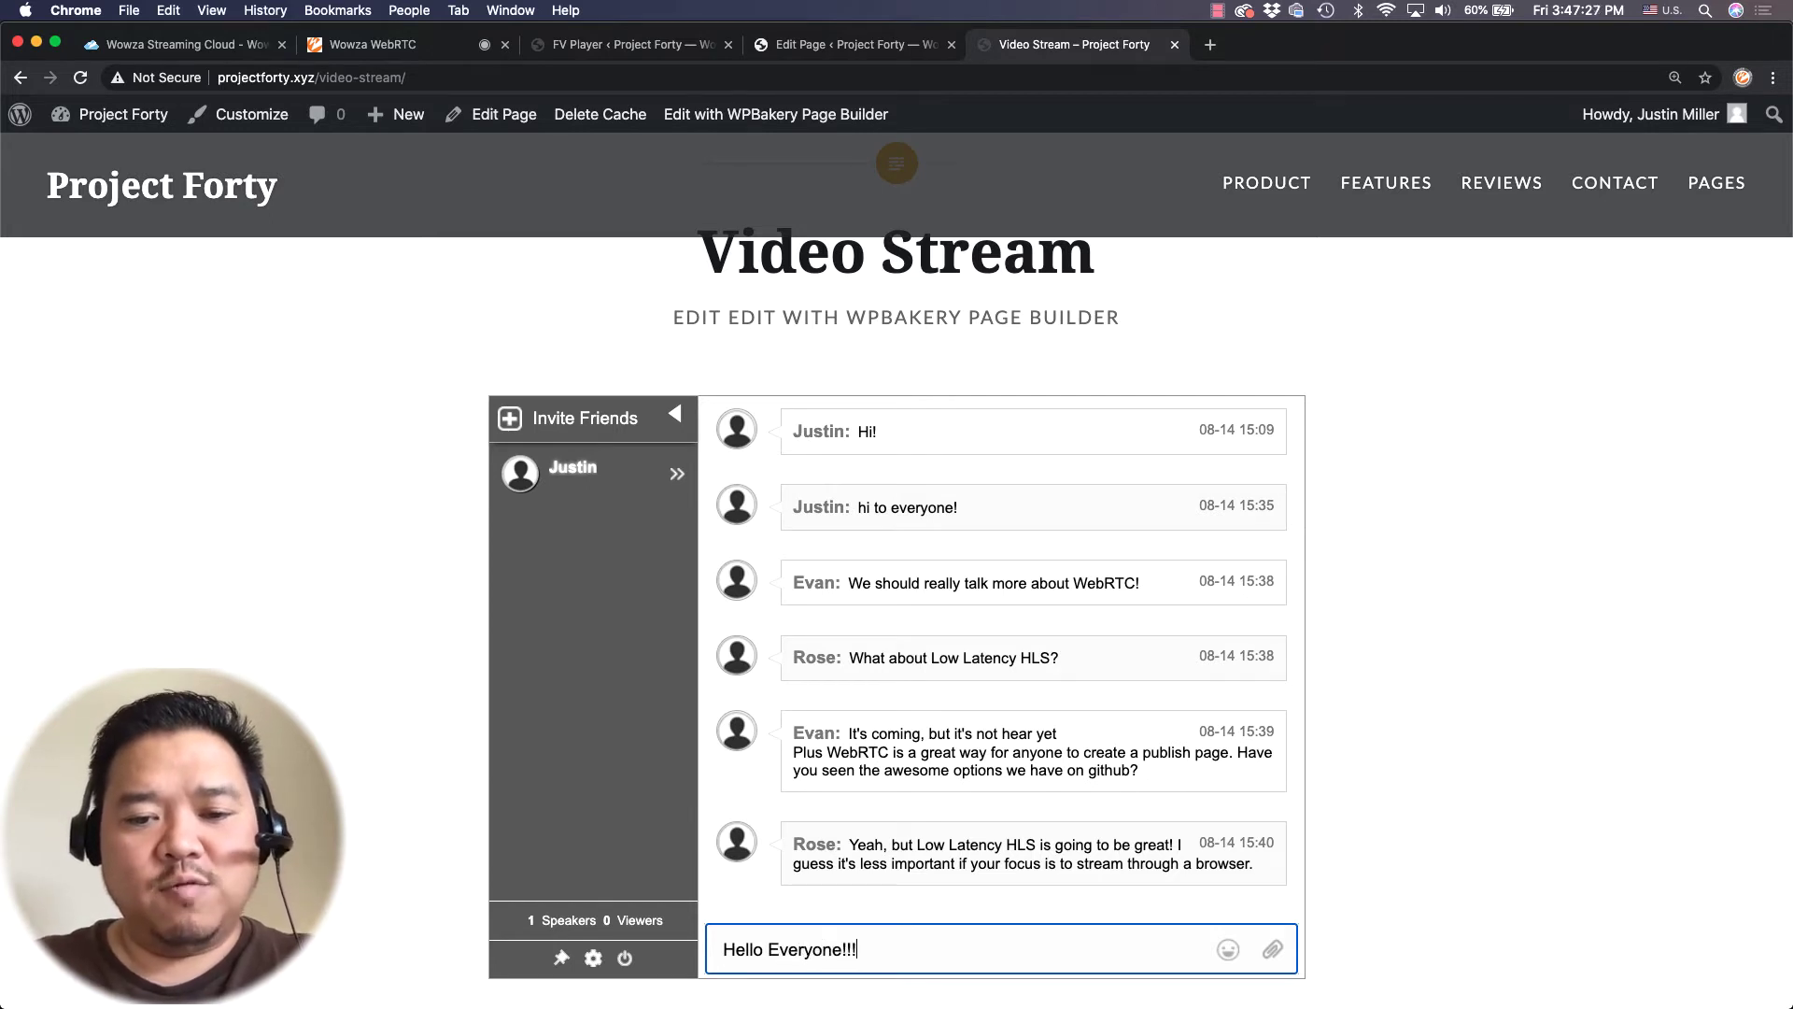
key(Return)
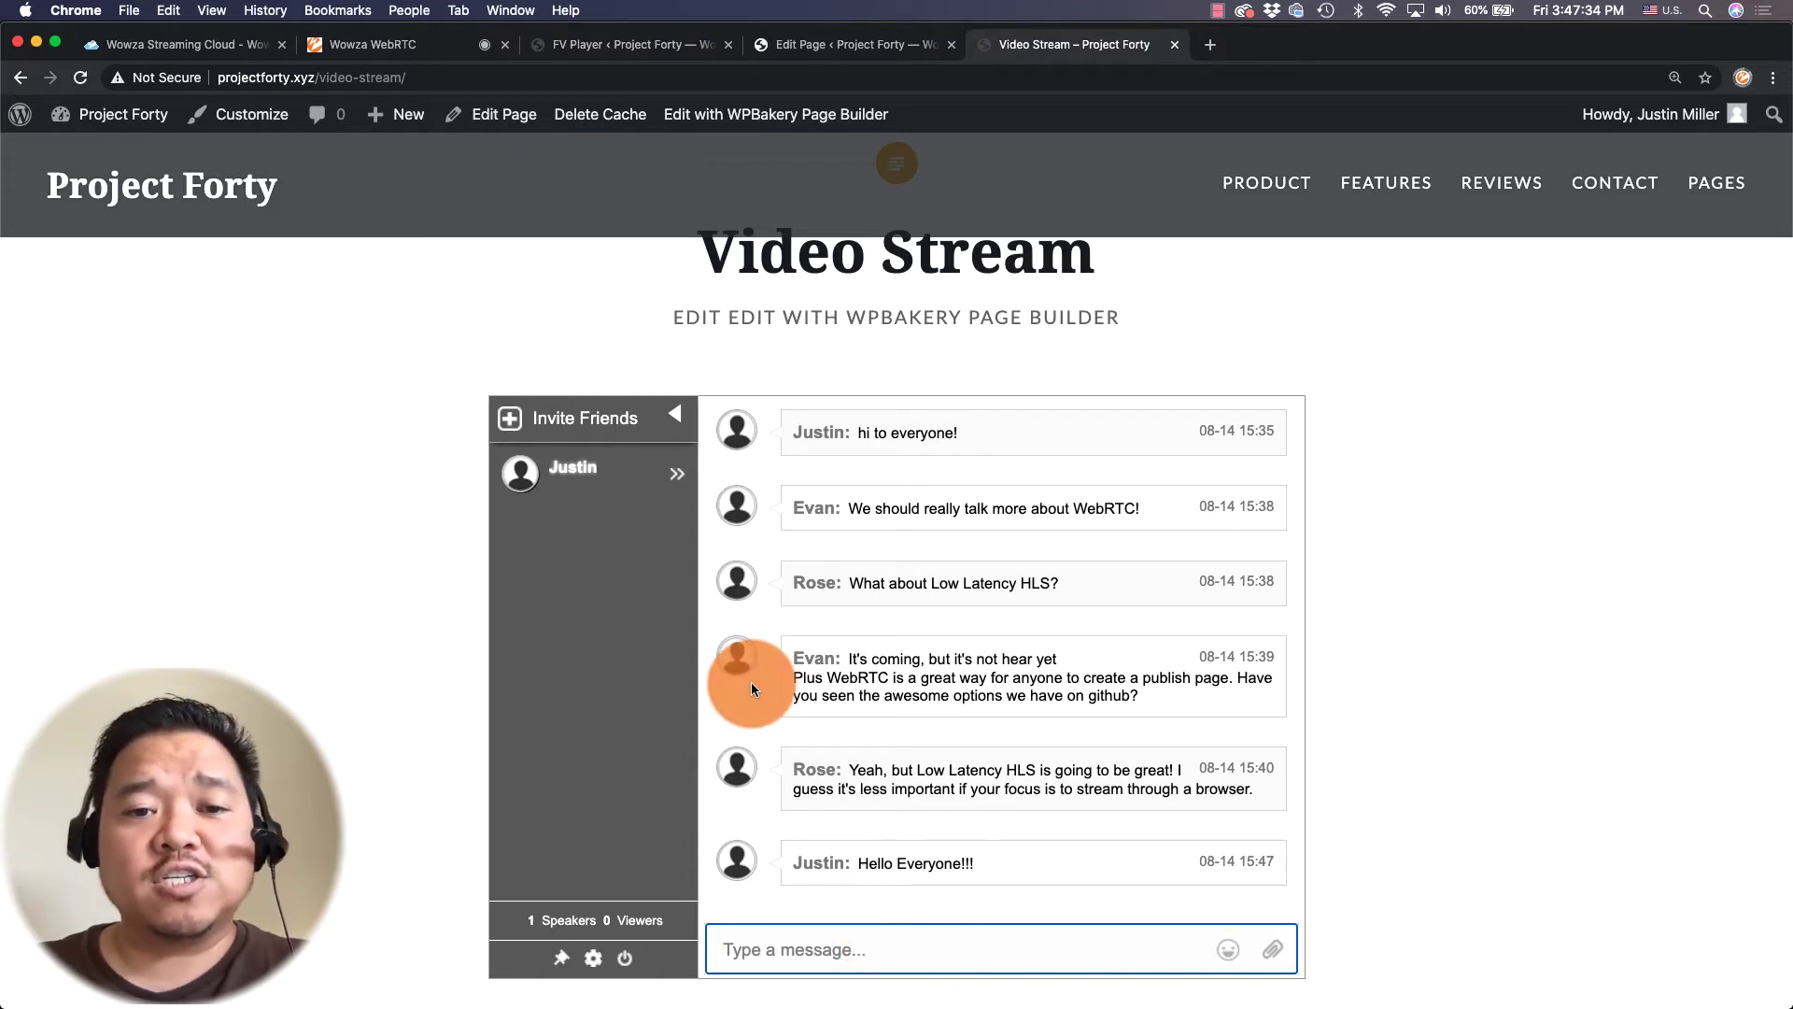
Open the Video Stream page editor and place the cursor in the HTML block at [rumbletalk-chat].
click(833, 47)
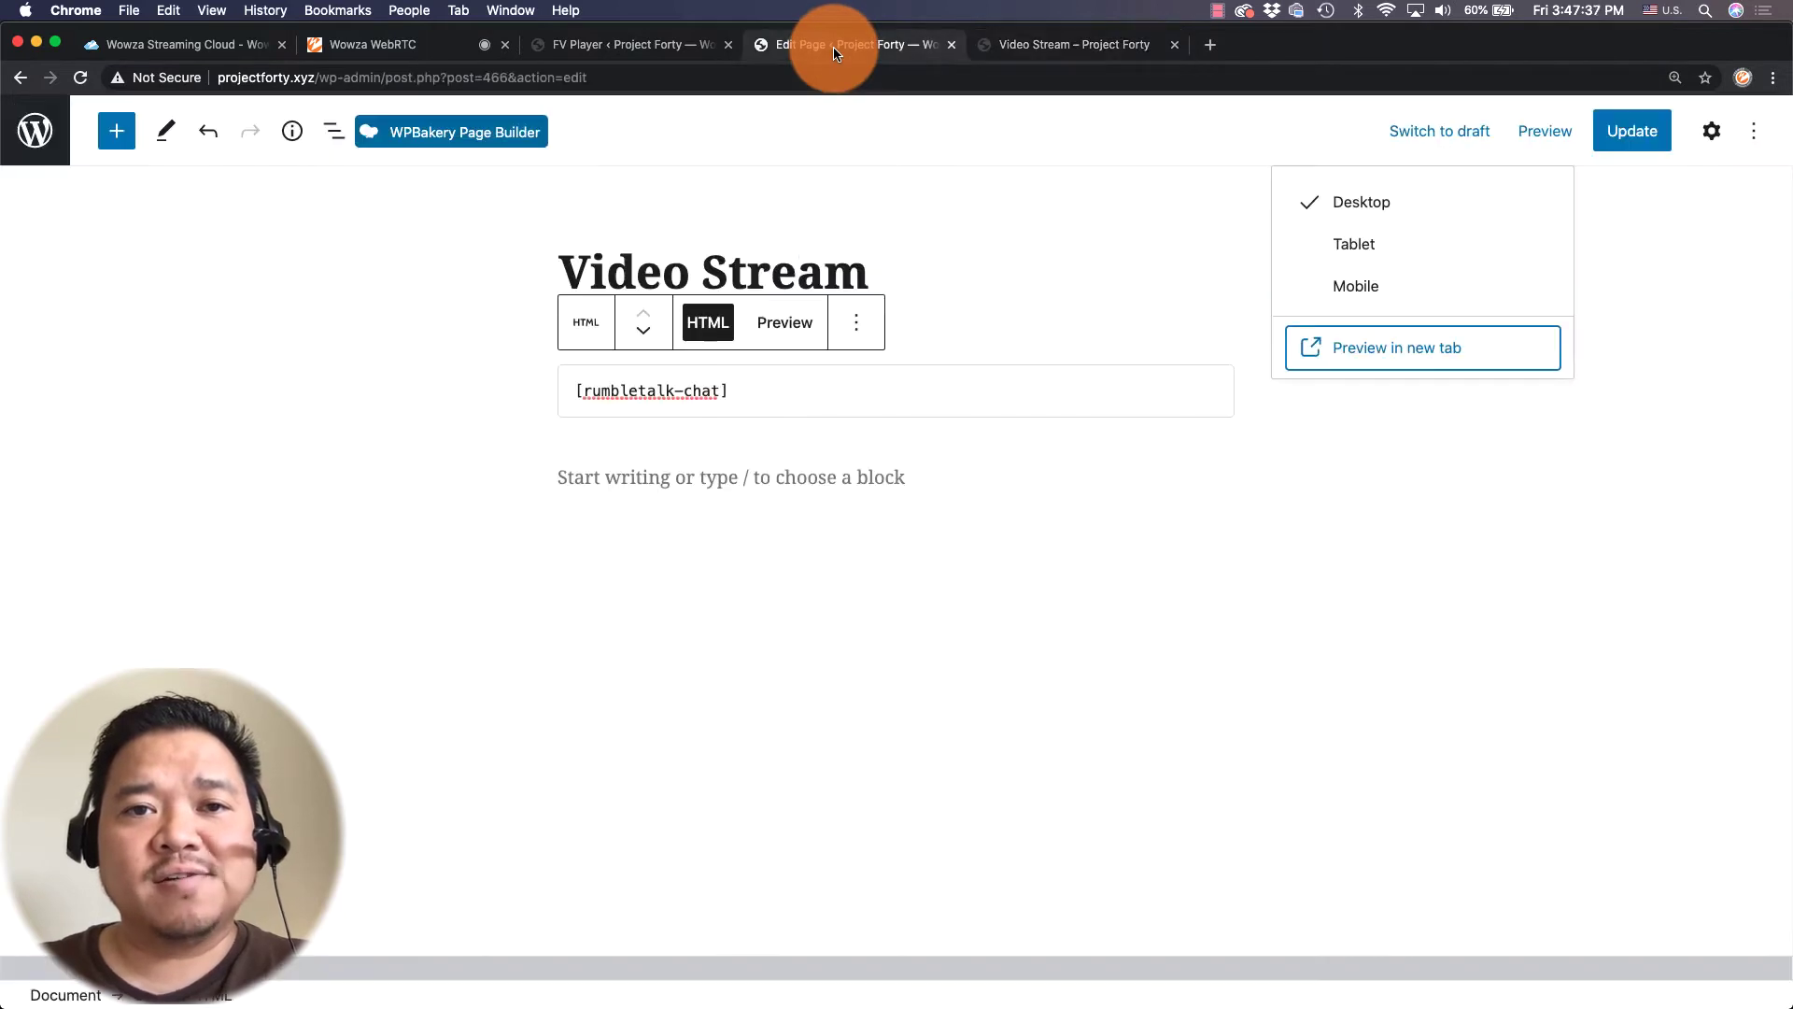
click(747, 399)
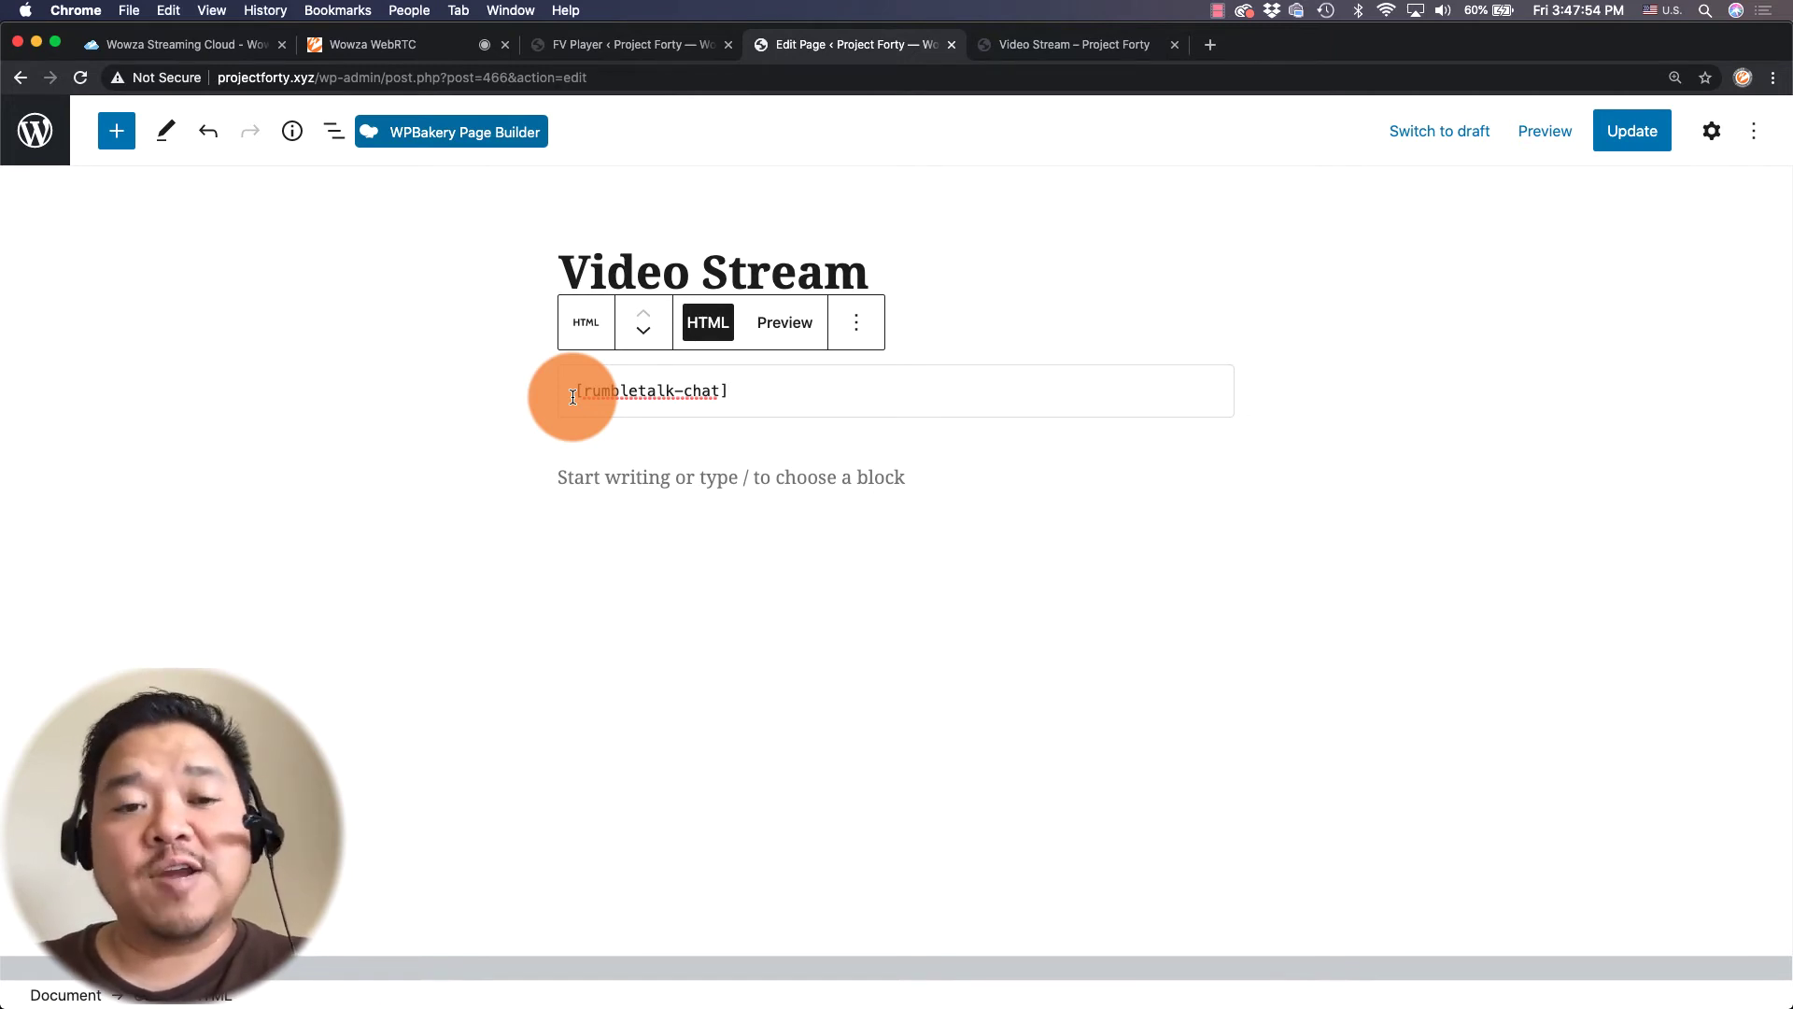
key(super+a)
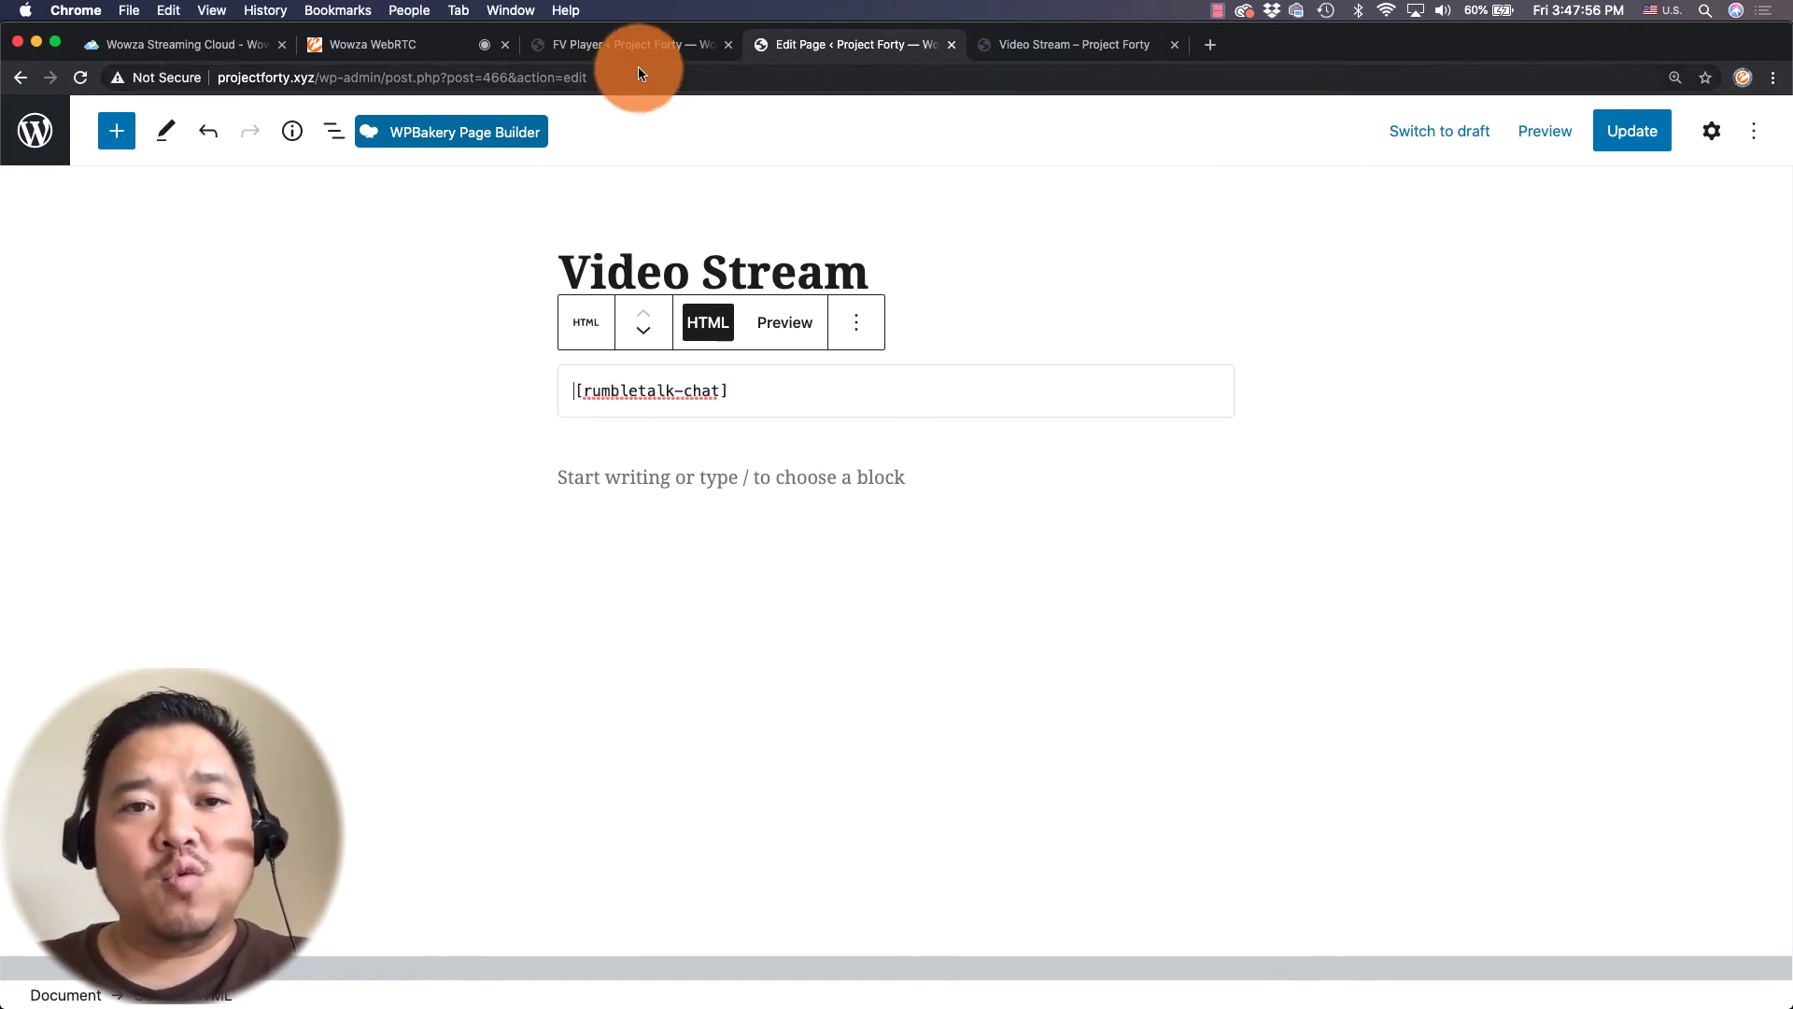
Create FV Player 7 from the pasted Wowza HLS playlist.m3u8 URL and copy its [fvplayer id="7"] shortcode.
click(640, 48)
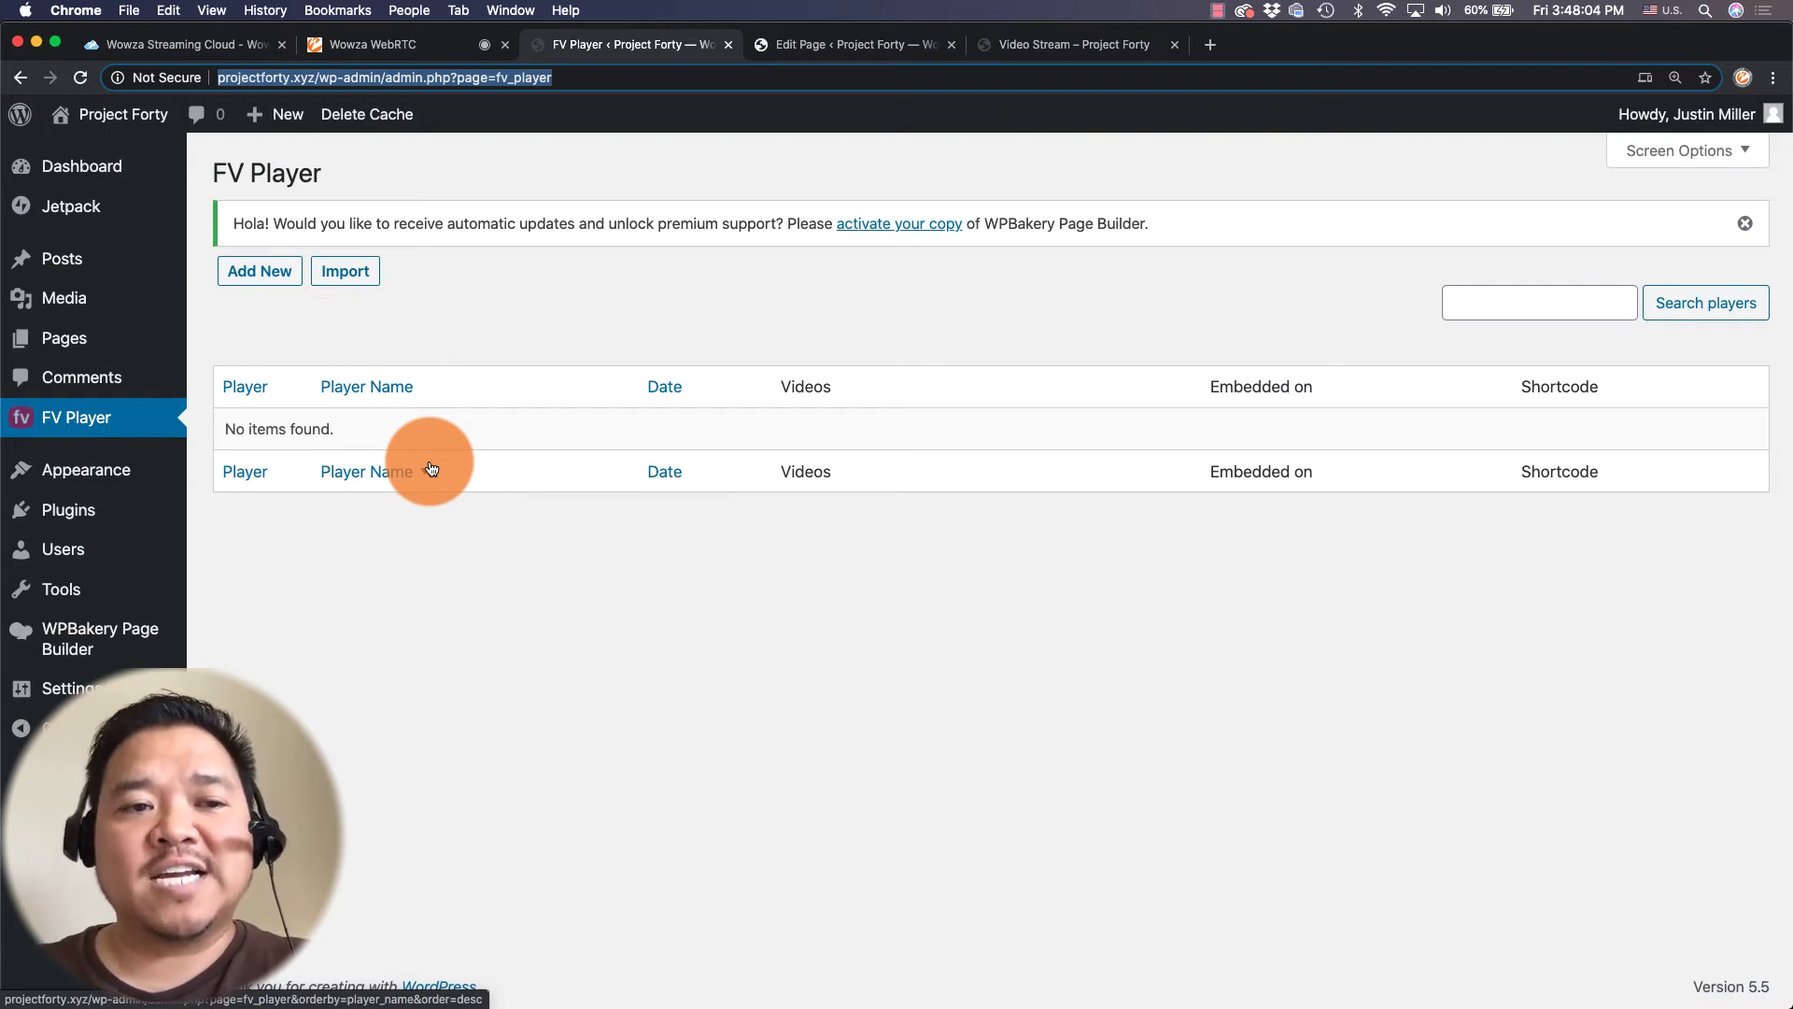
click(254, 269)
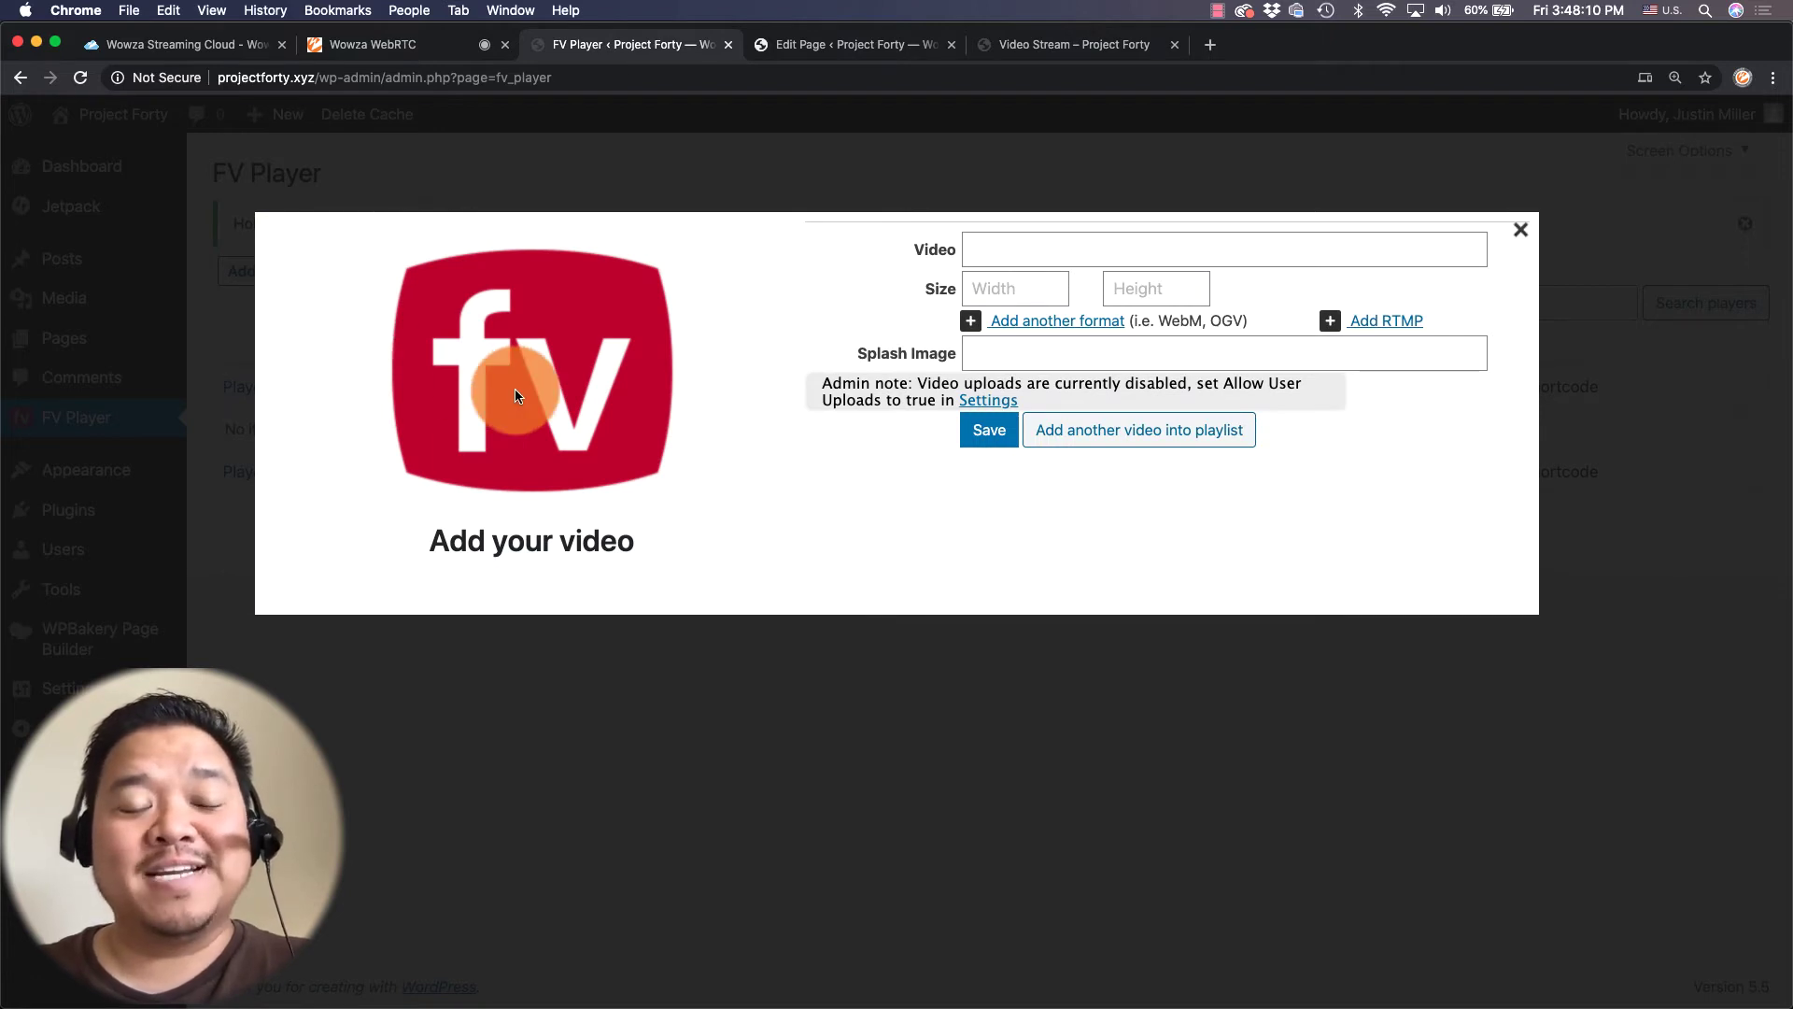
click(981, 240)
text(https://cdn3.wowza.com/1/dlhLc2xtaEY3ODNL/dE1mZXpz/hls/live/playlist.m3u8)
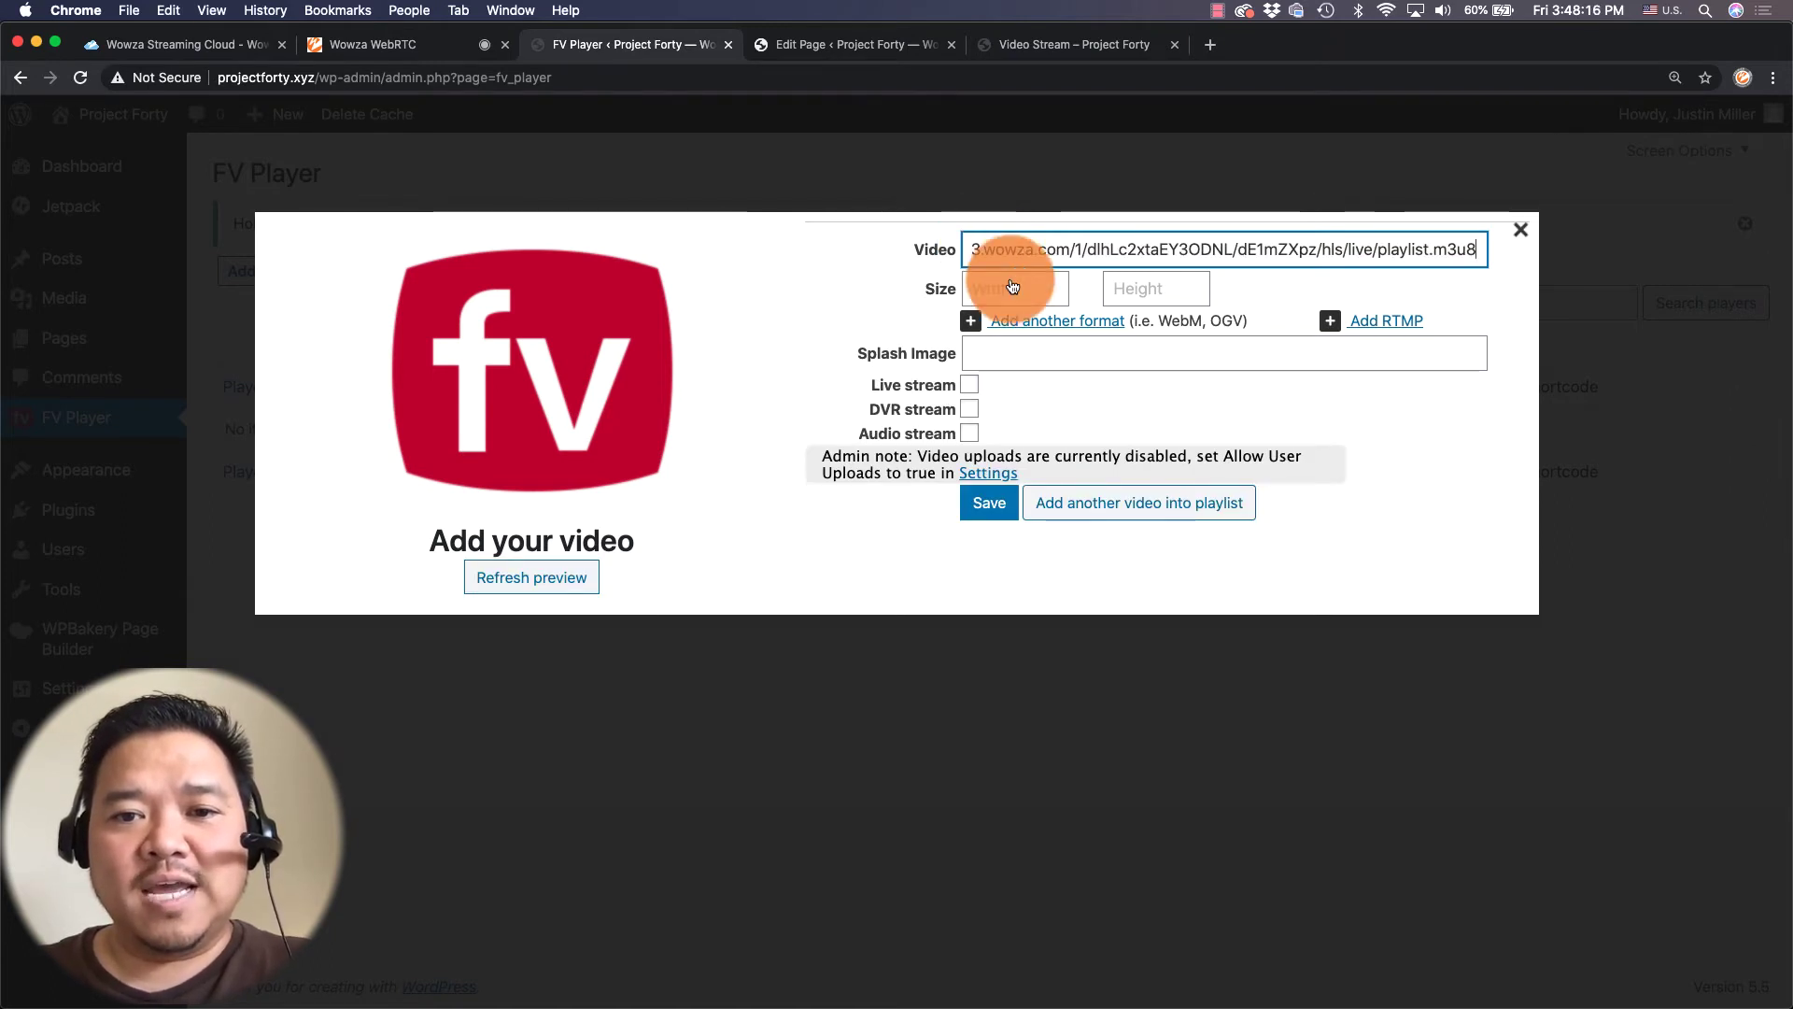
click(988, 505)
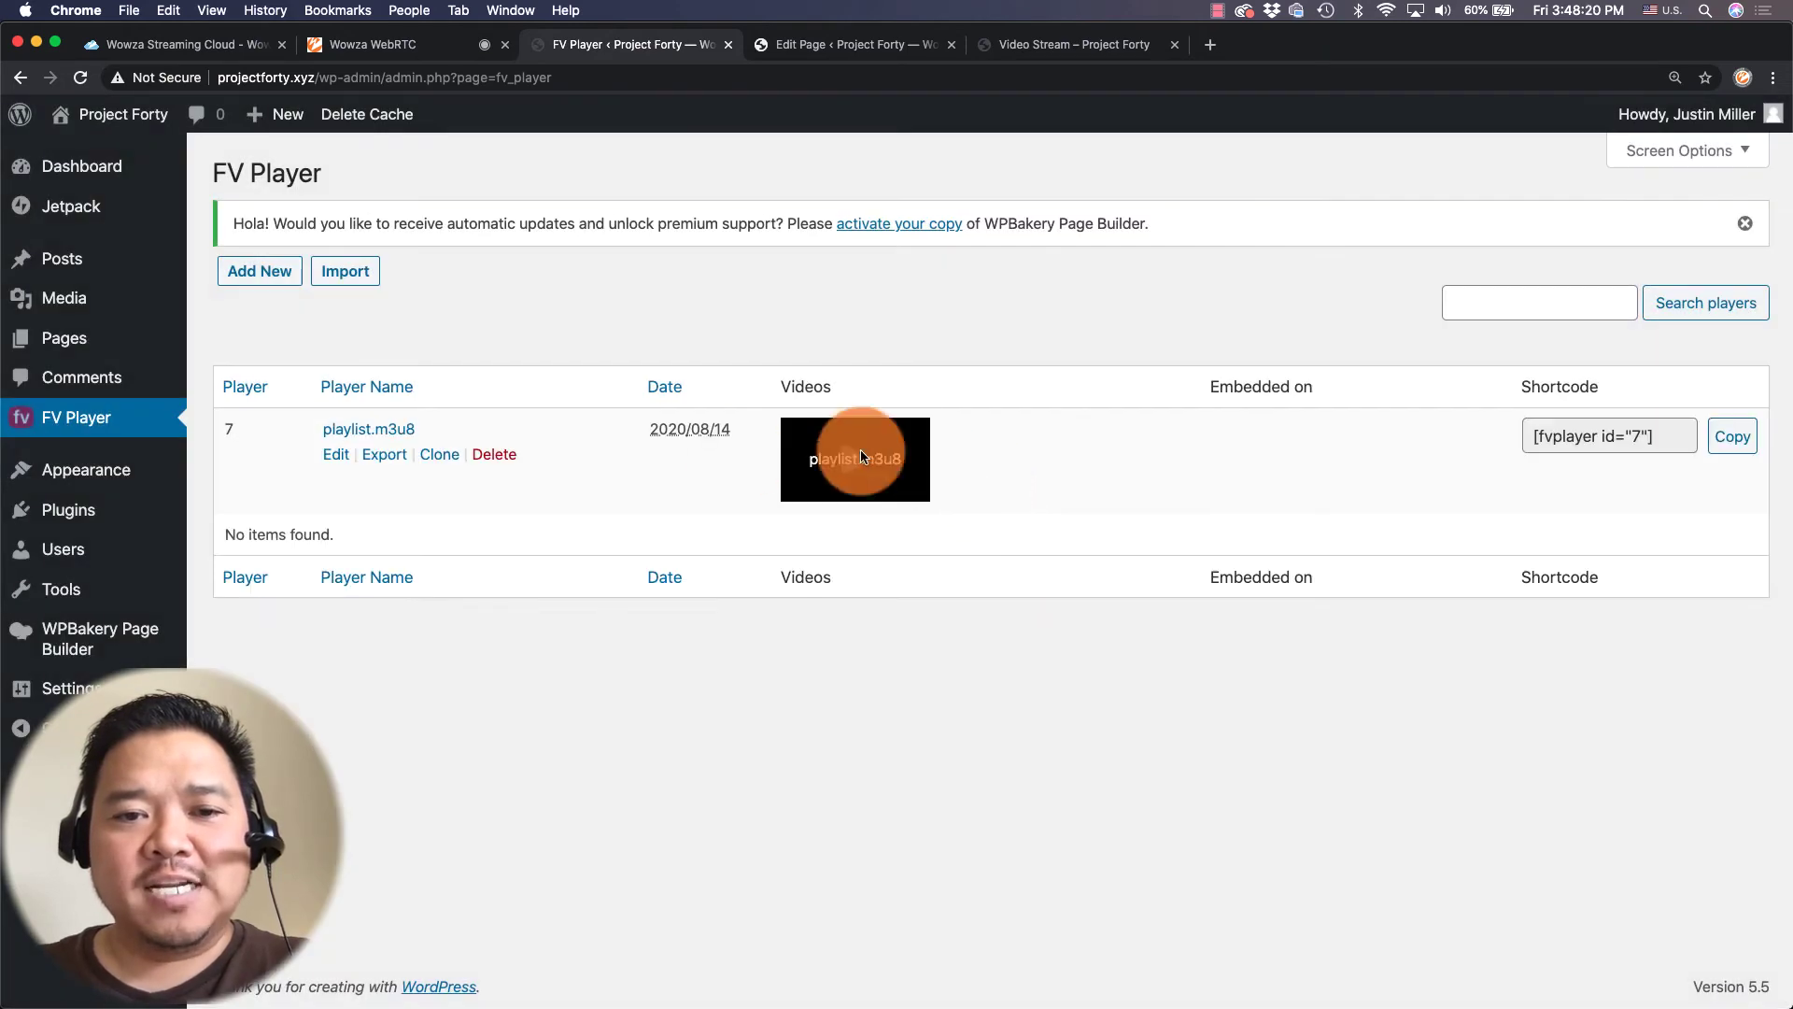
click(1733, 437)
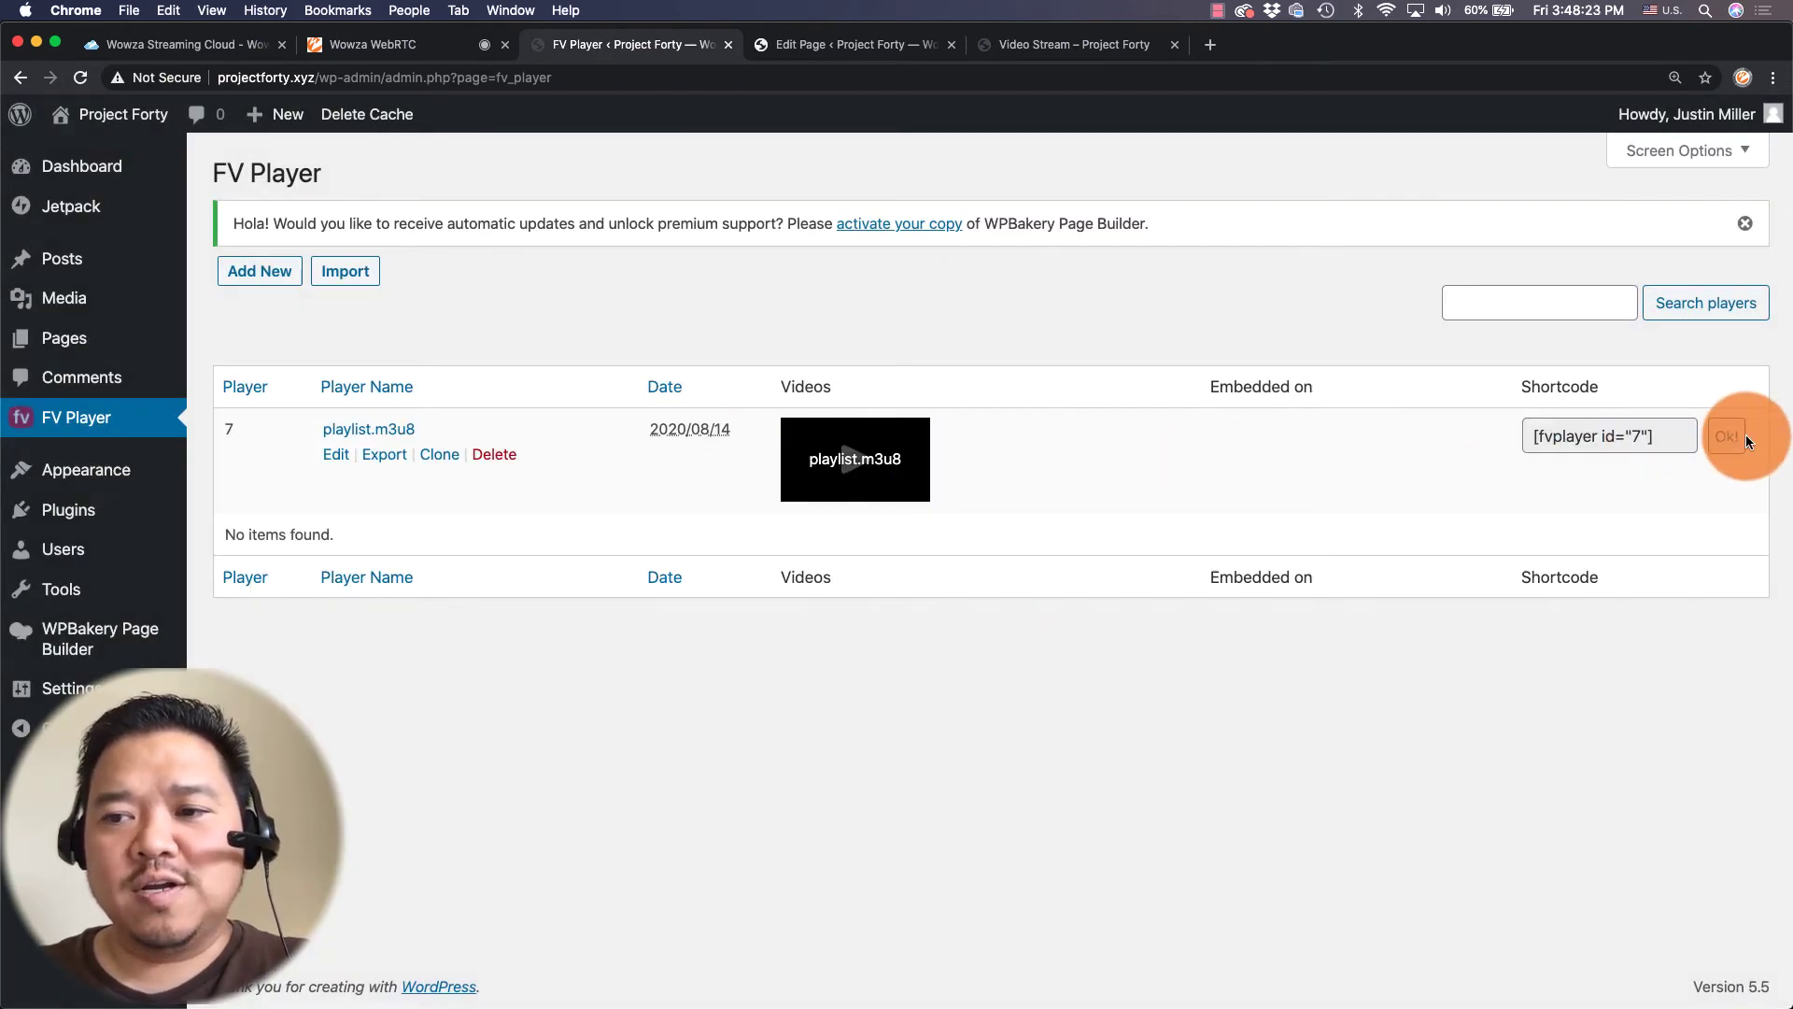
Paste the [fvplayer id="7"] shortcode above the chat shortcode and save the Video Stream page.
click(904, 52)
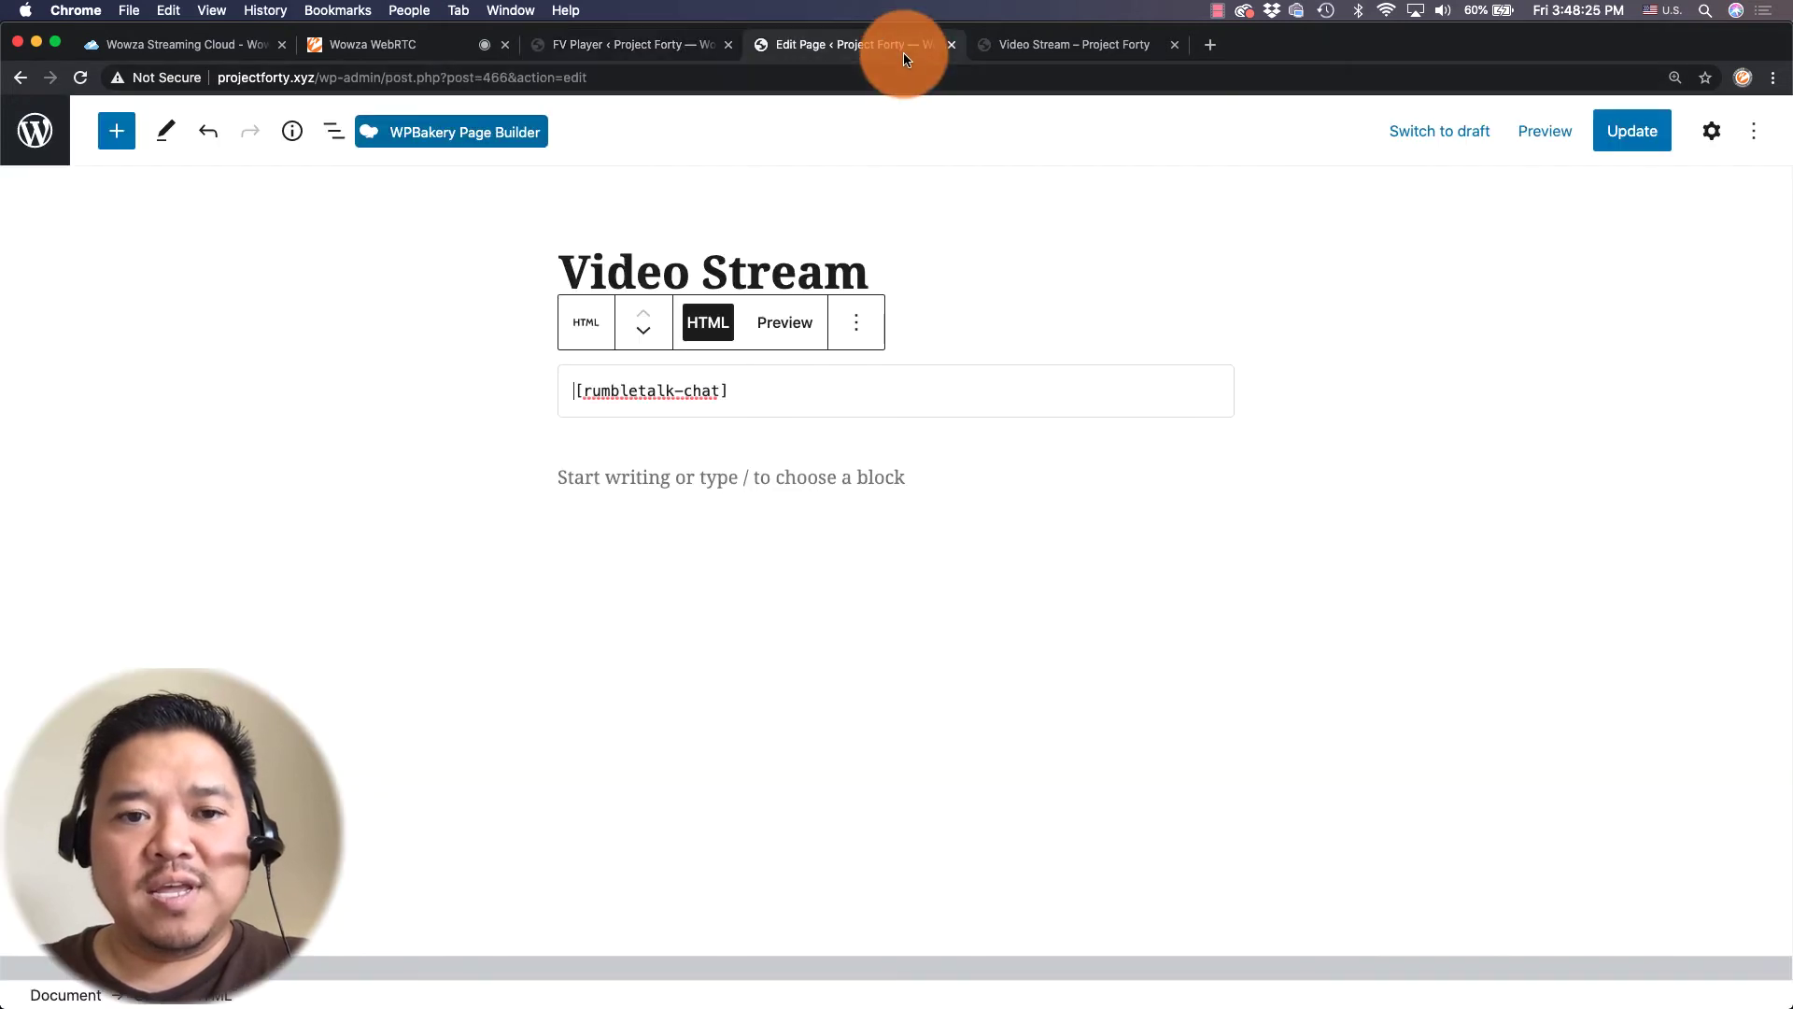
click(576, 390)
key(Return)
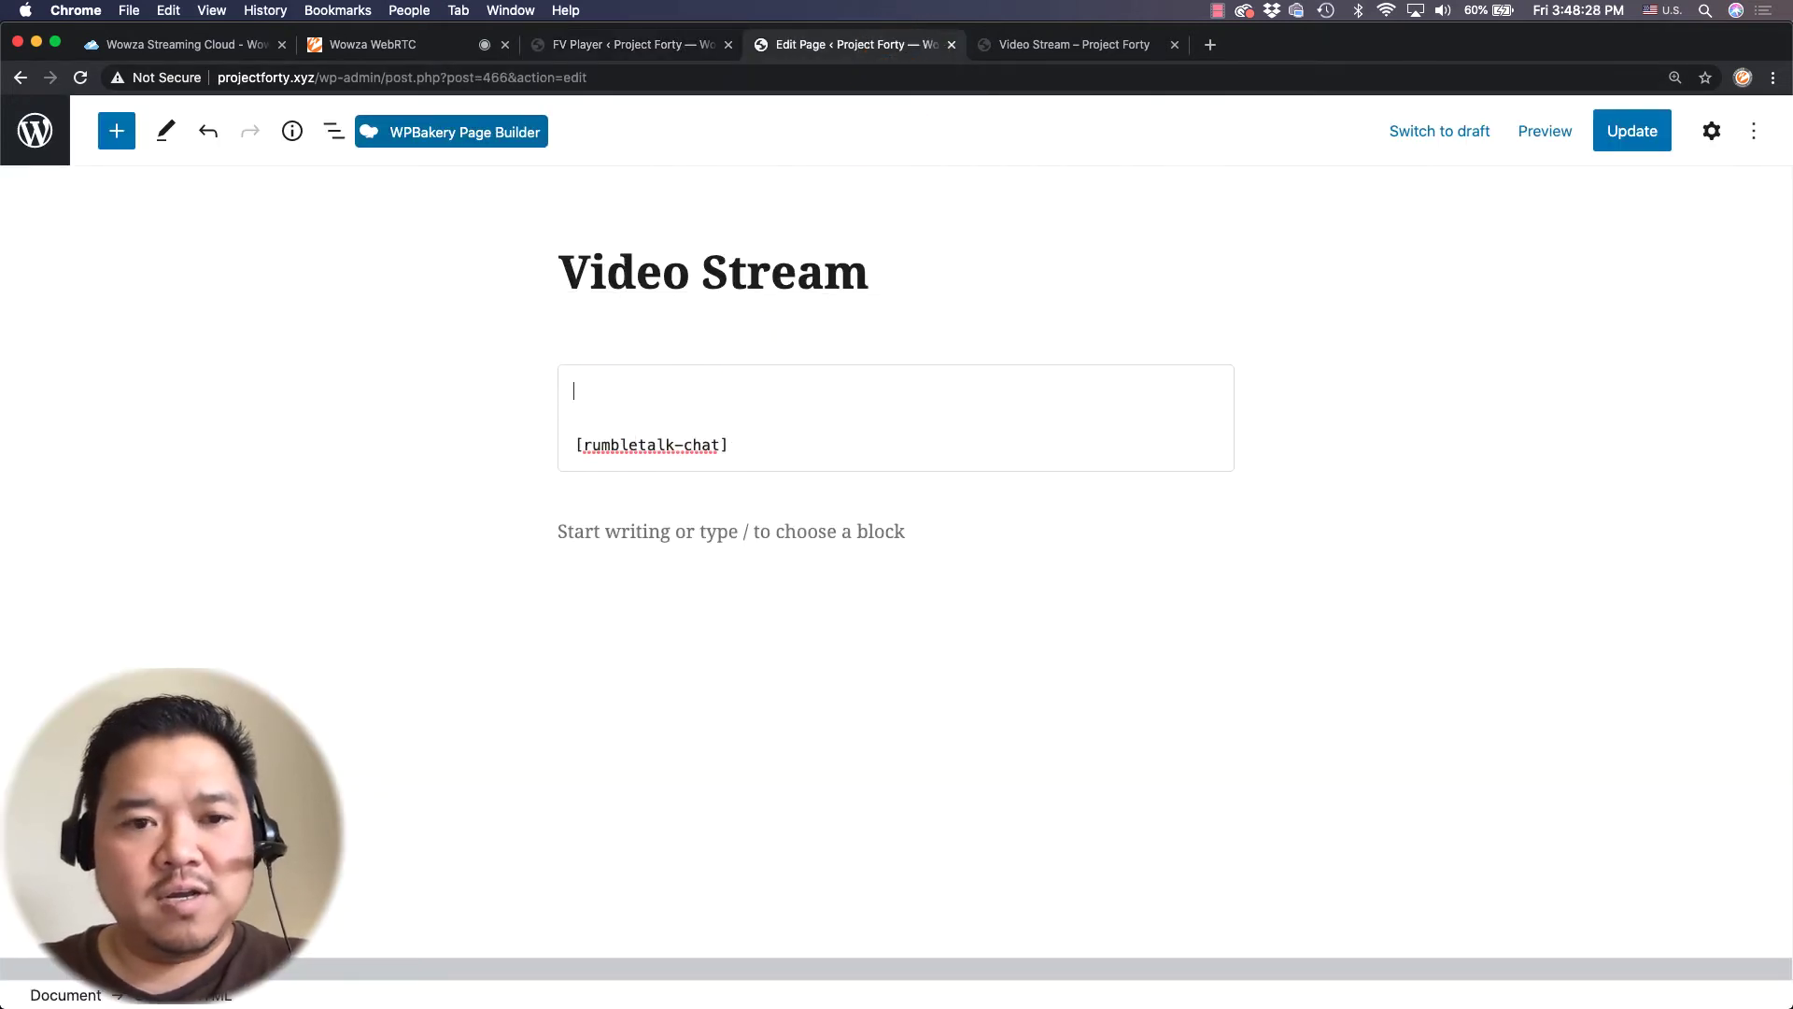
key(super+v)
click(1621, 133)
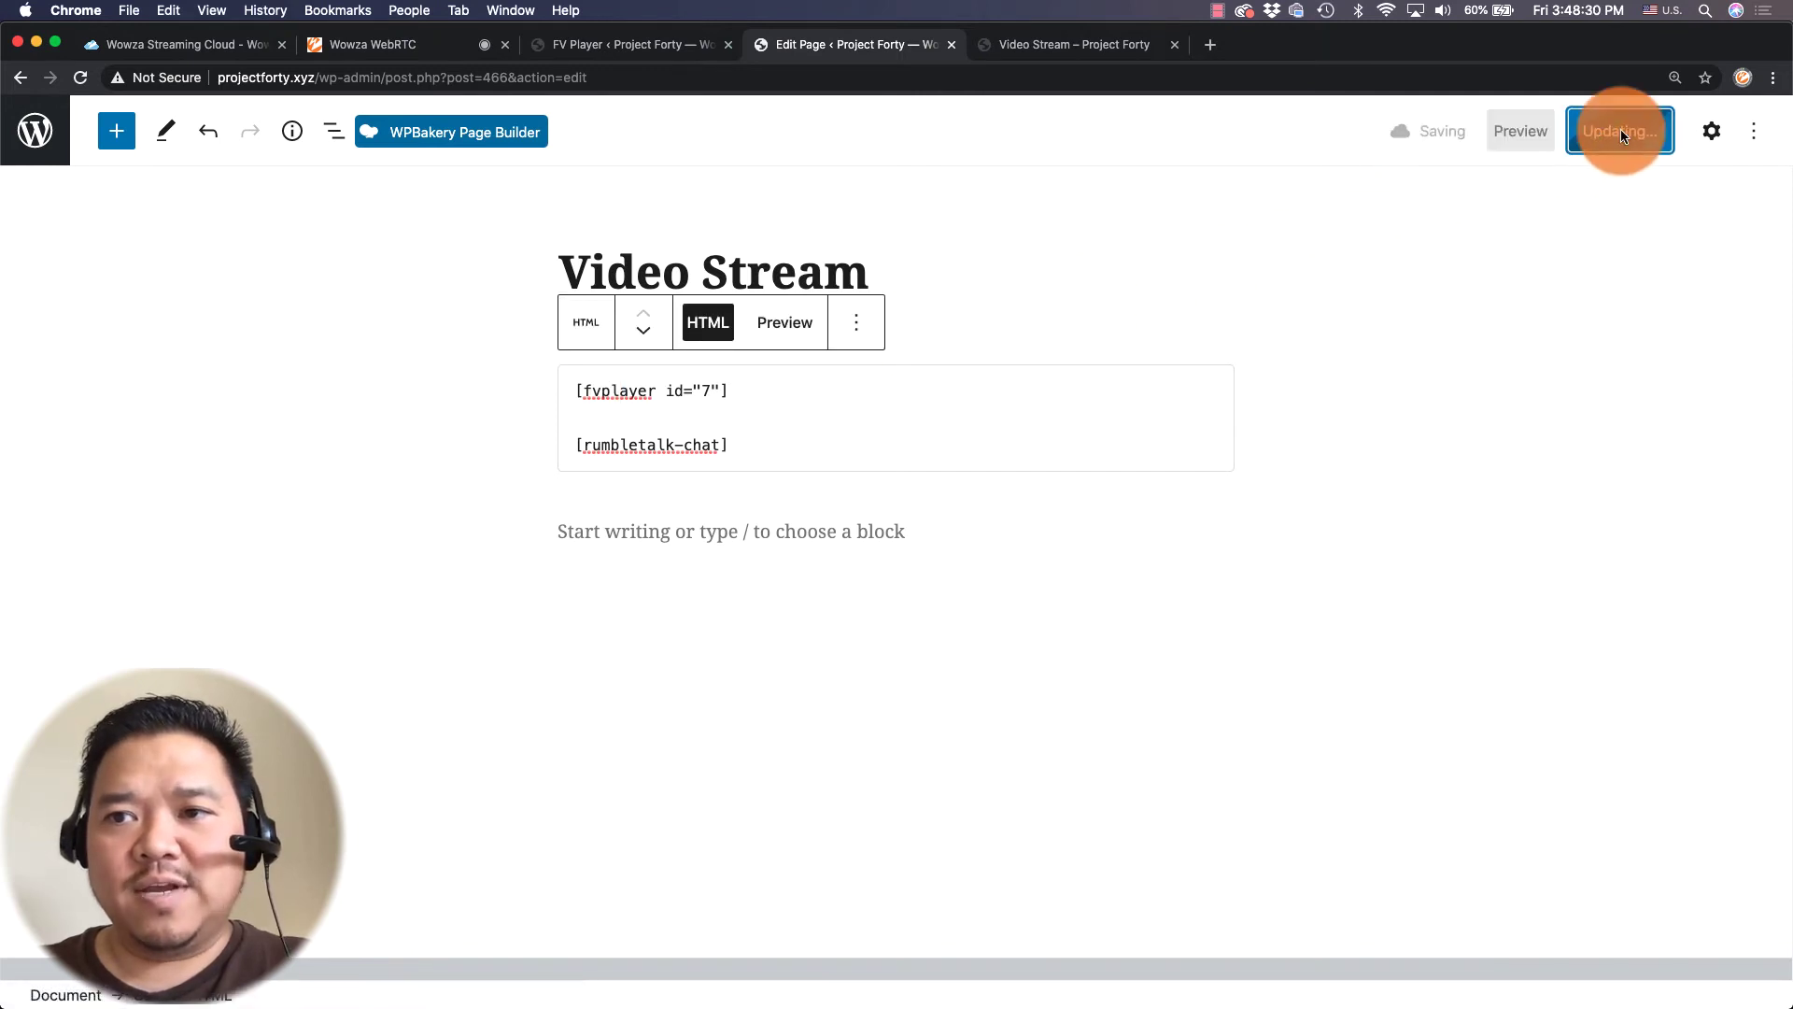
Reload the public Video Stream page, play the live stream, then pause it above the chat.
click(1075, 47)
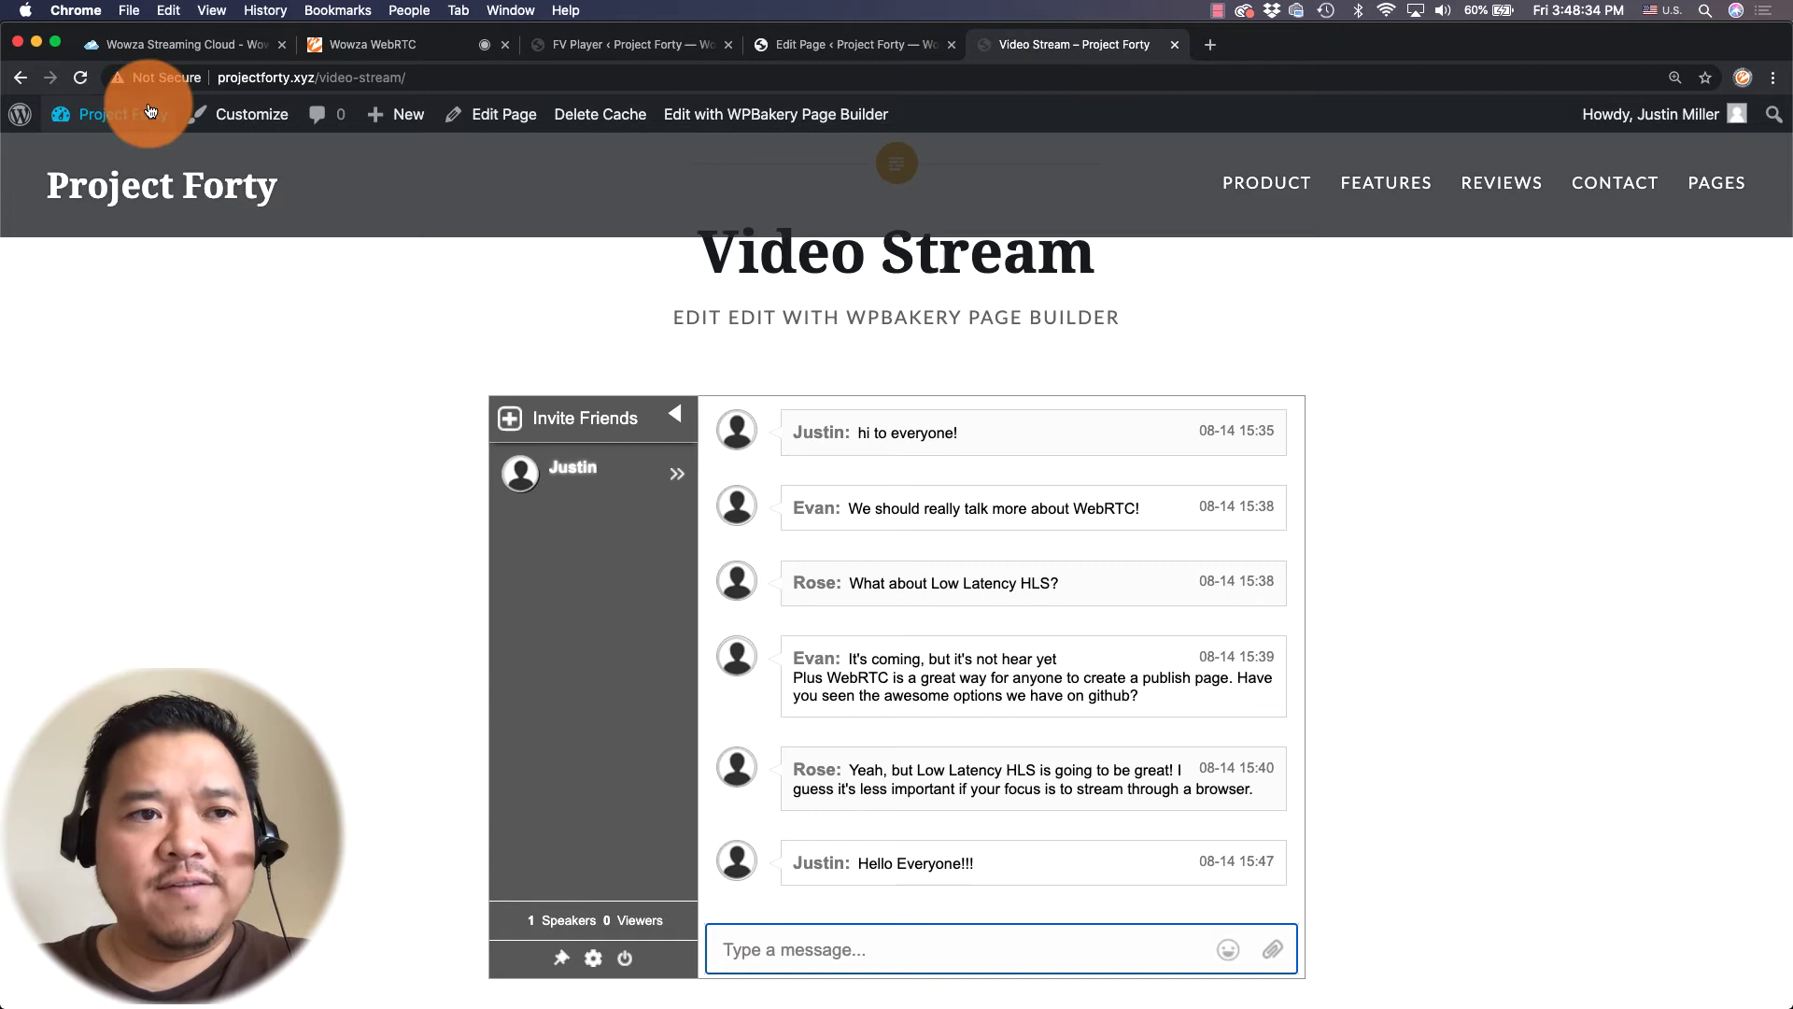
click(80, 81)
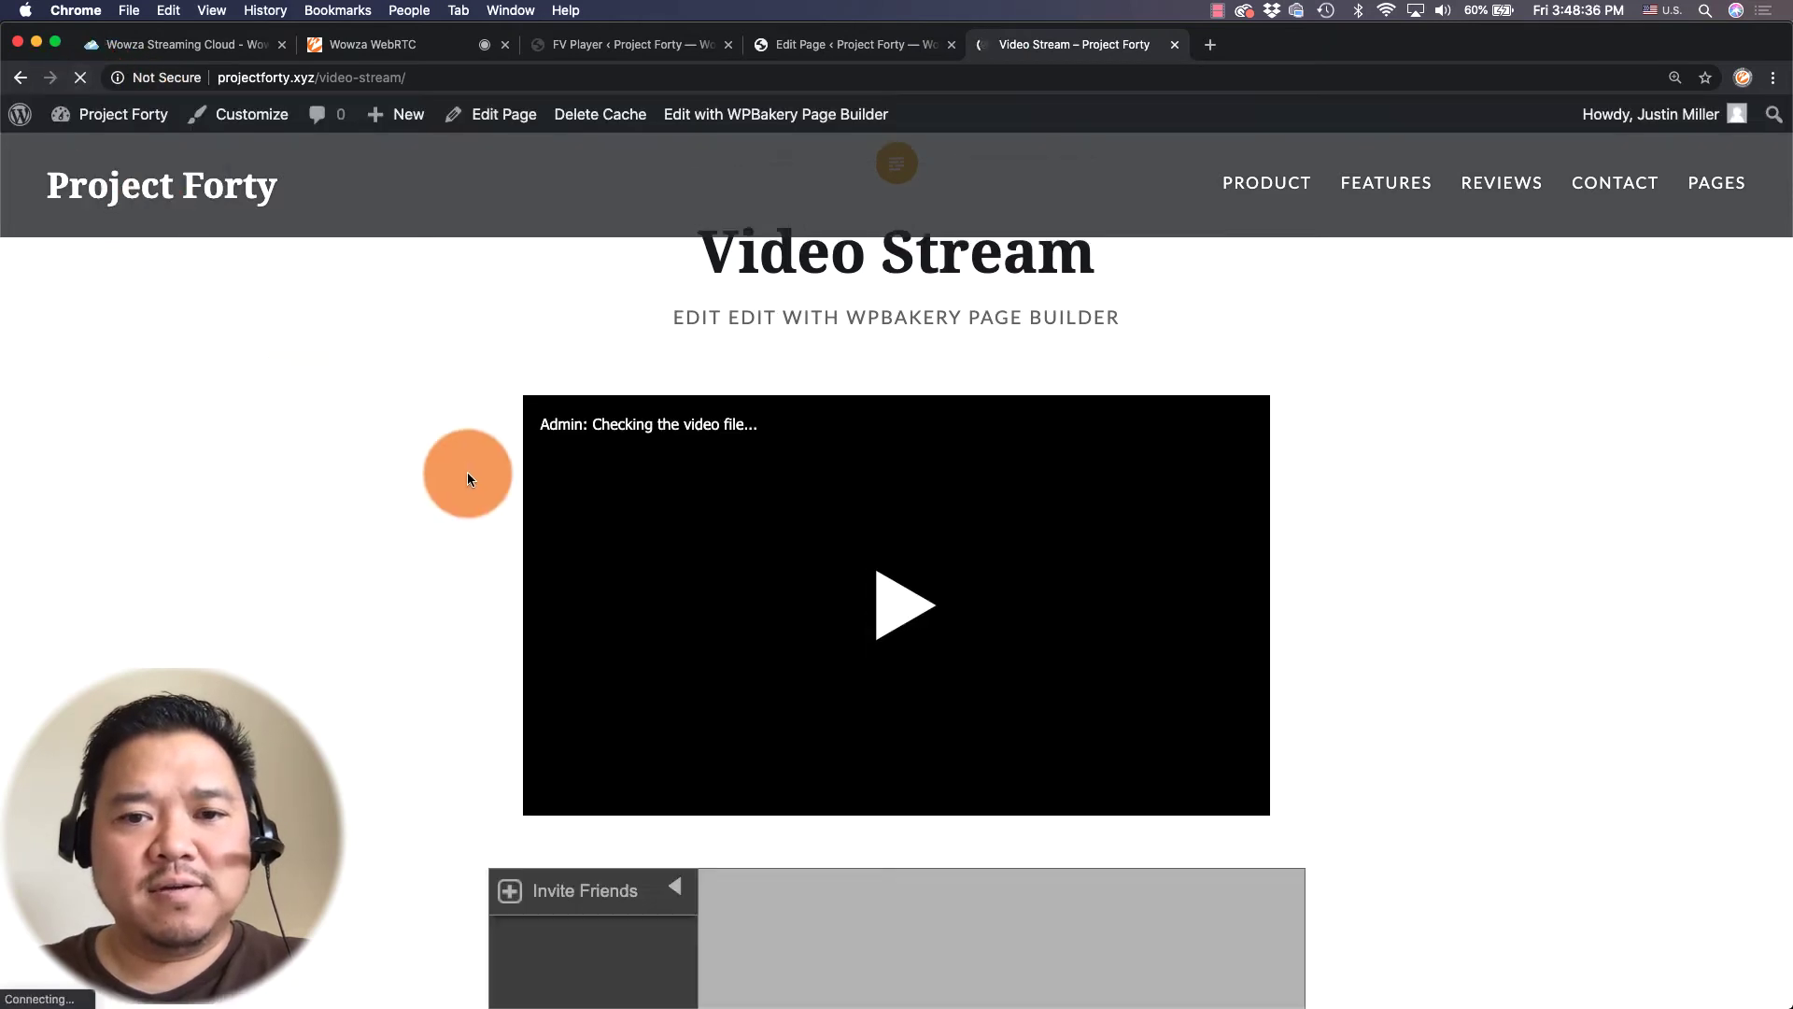
click(884, 607)
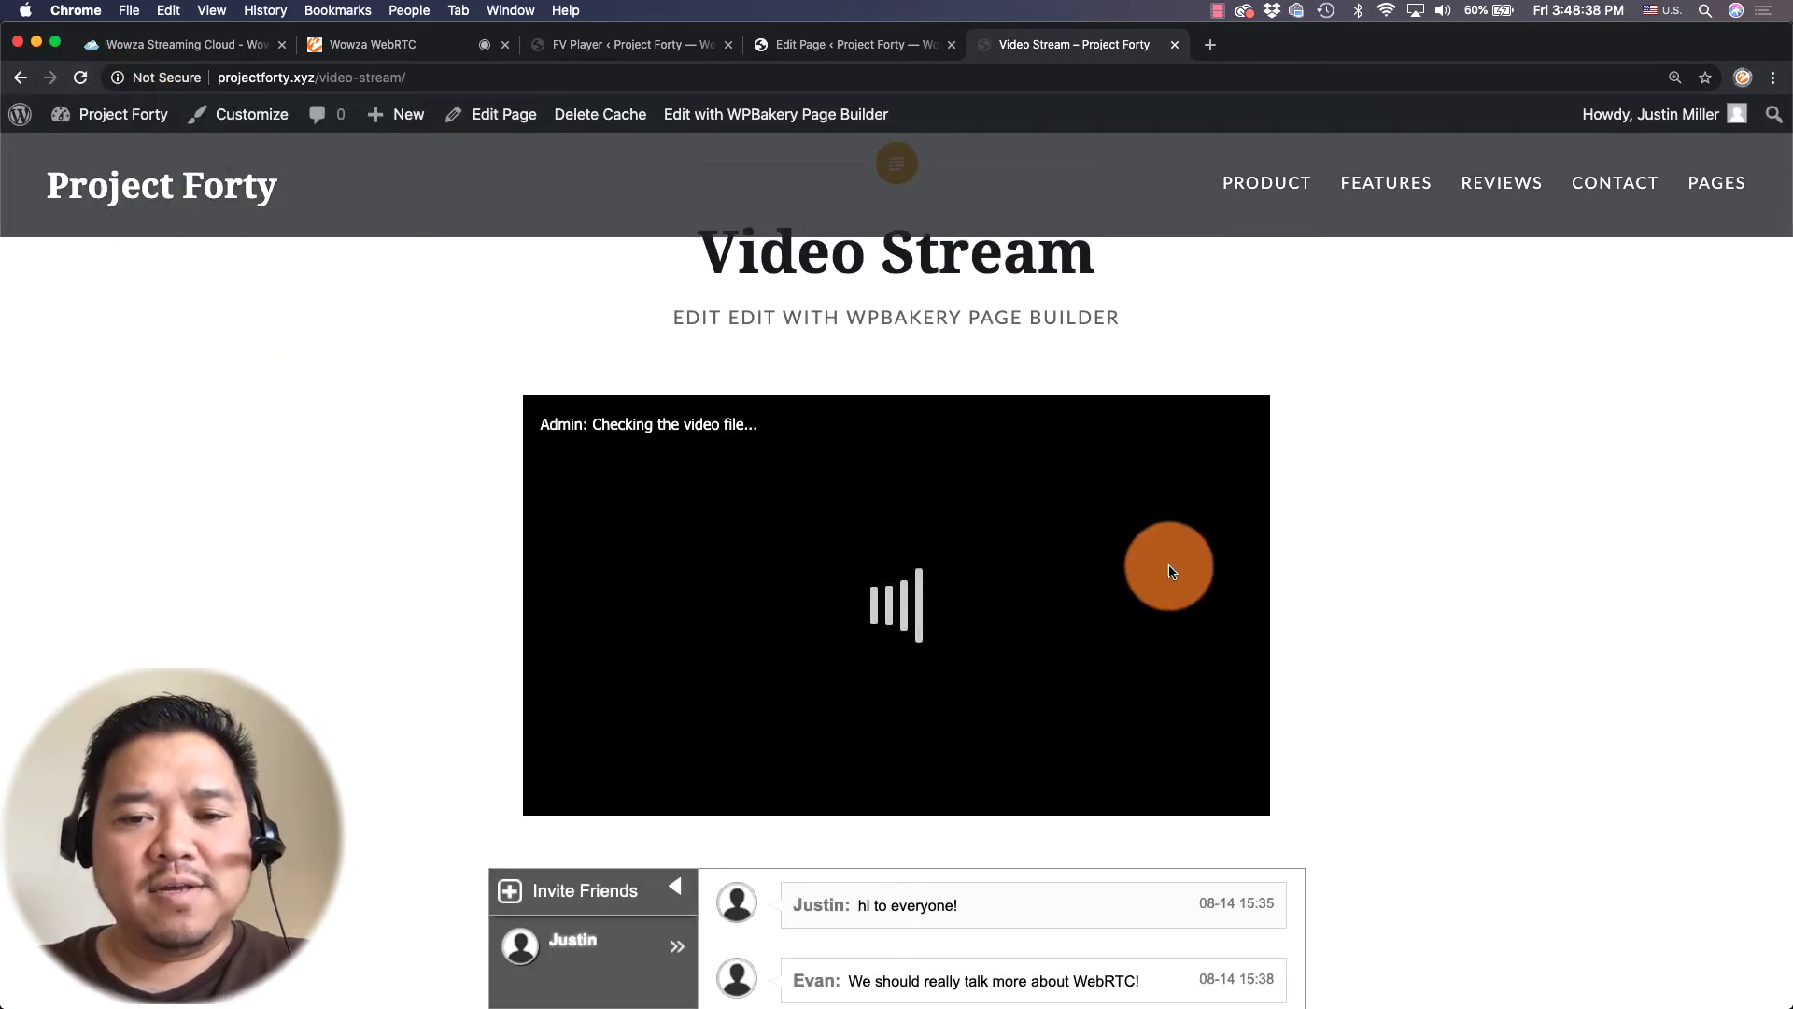
scroll(1319, 553, down, 5)
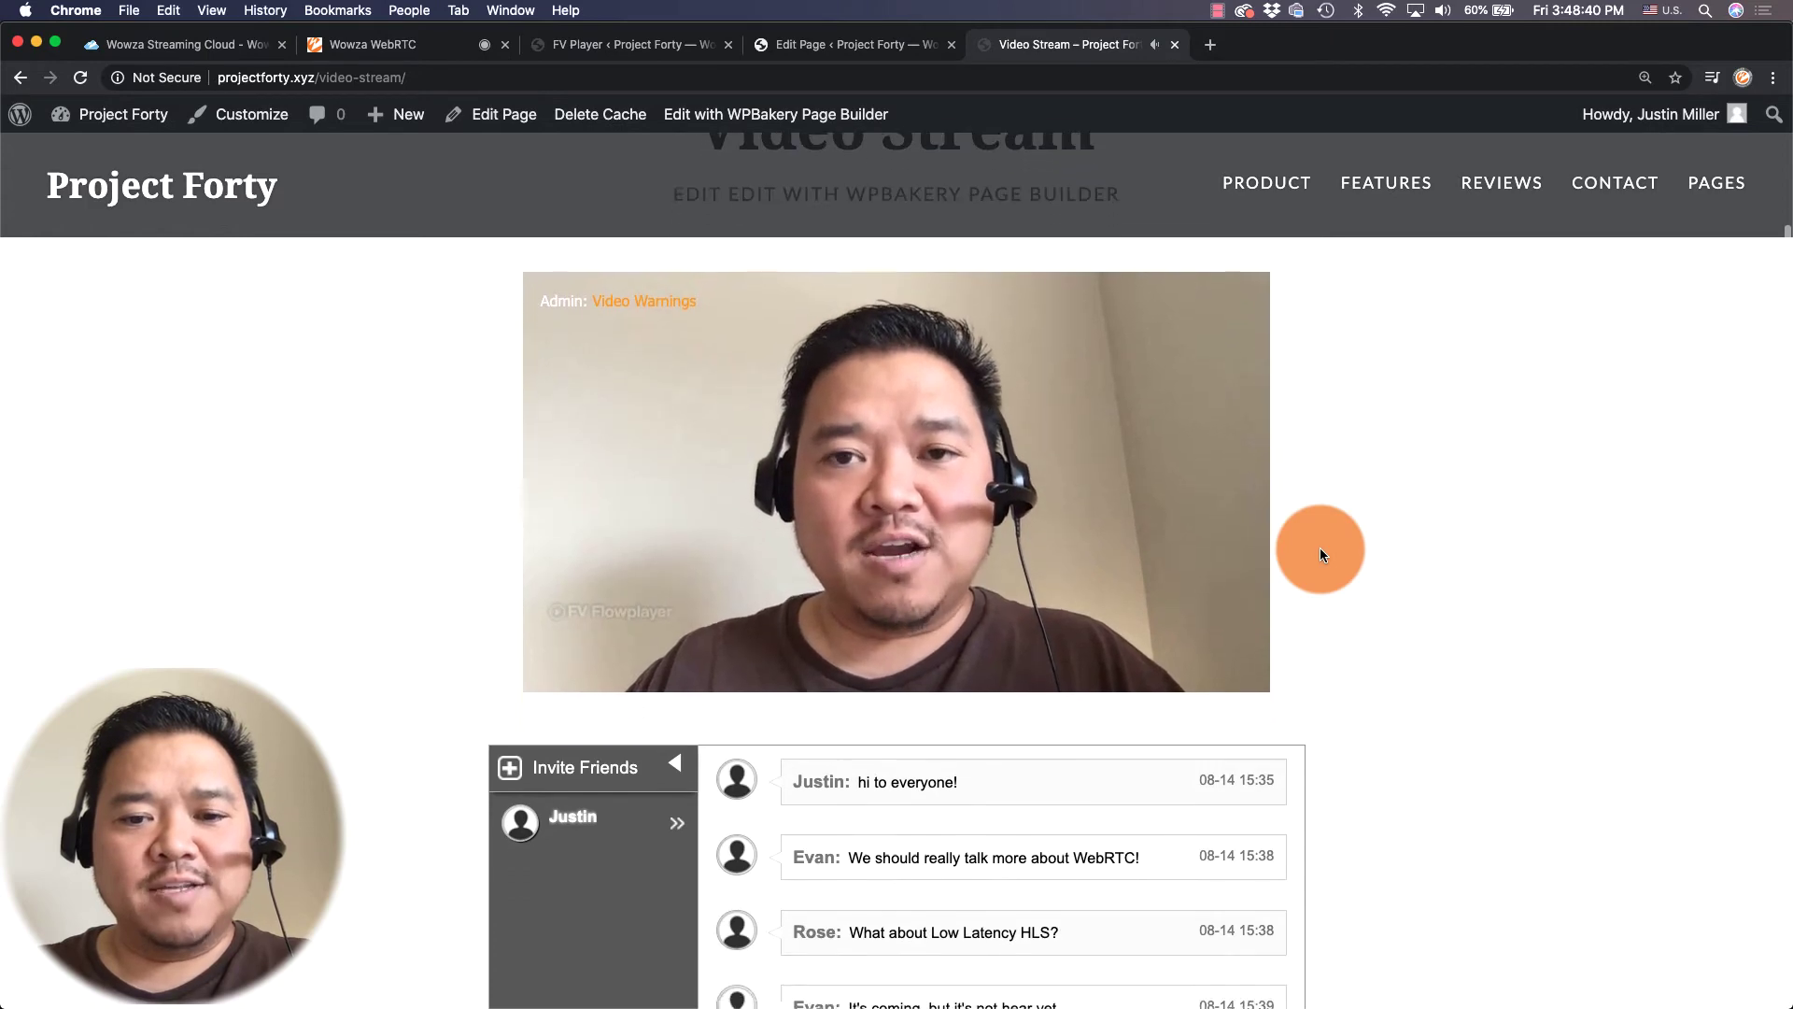
scroll(1320, 547, down, 3)
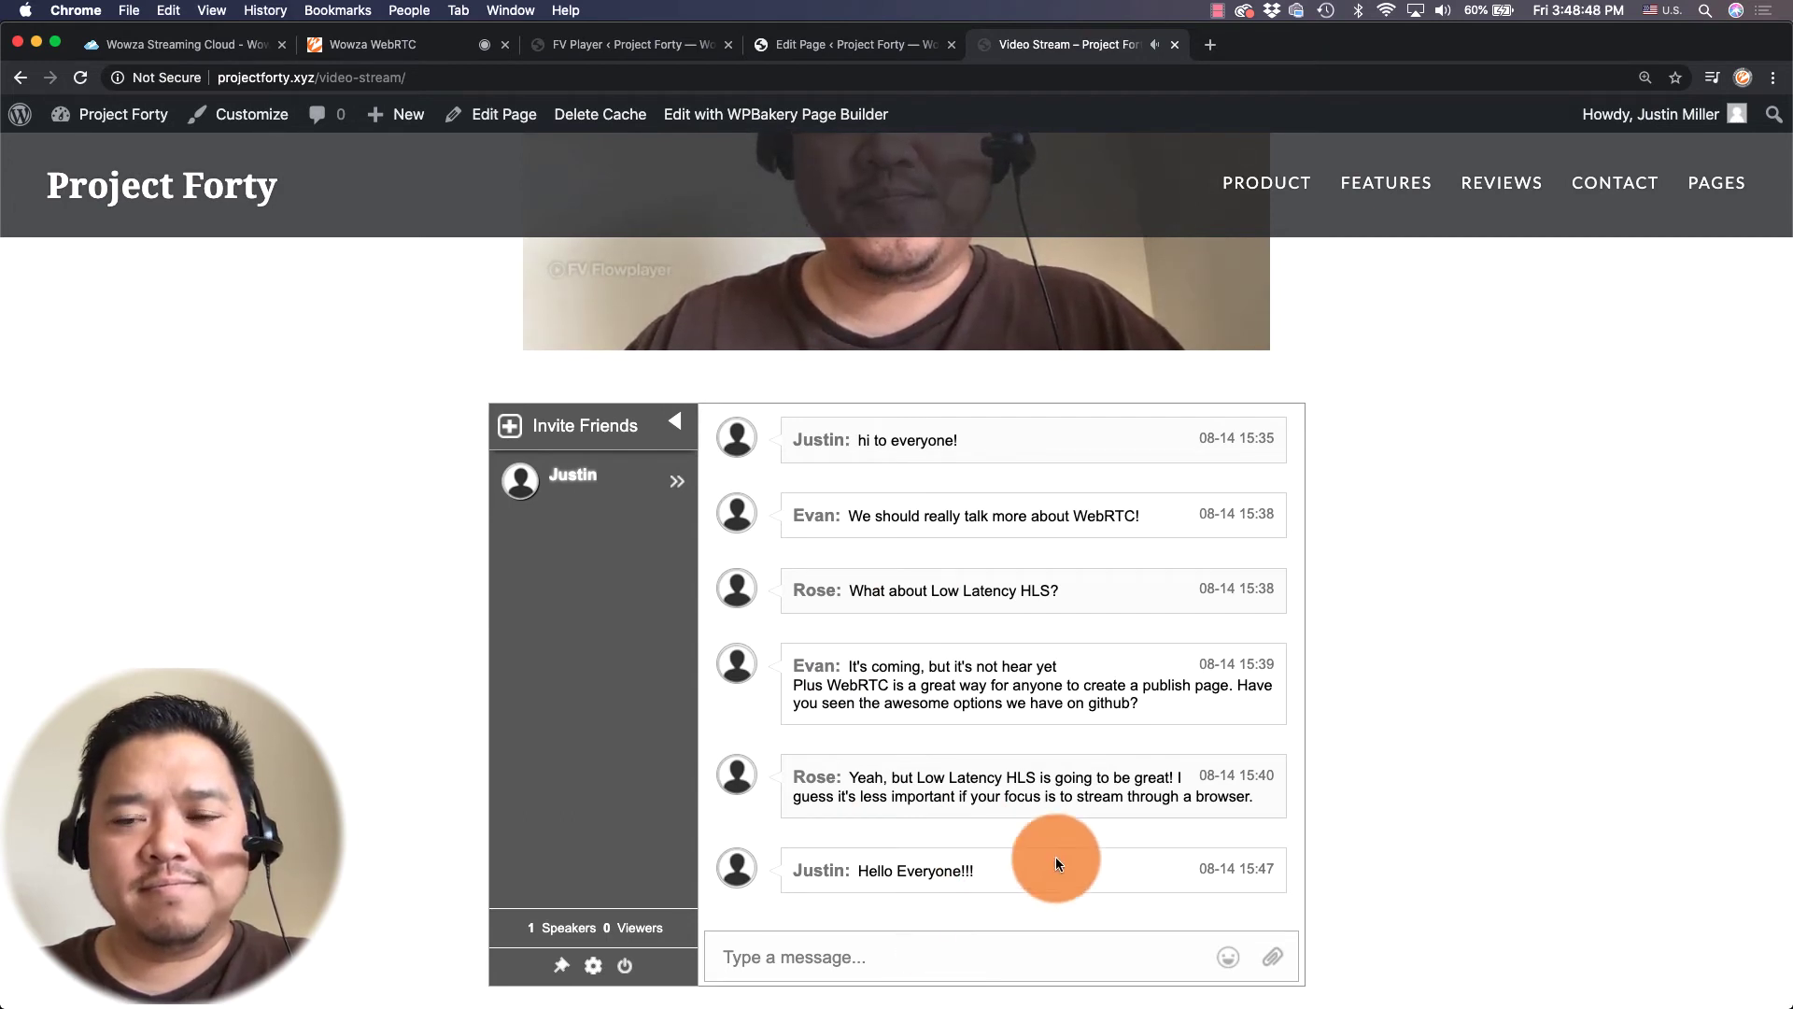
scroll(1412, 747, up, 1)
scroll(1412, 747, up, 5)
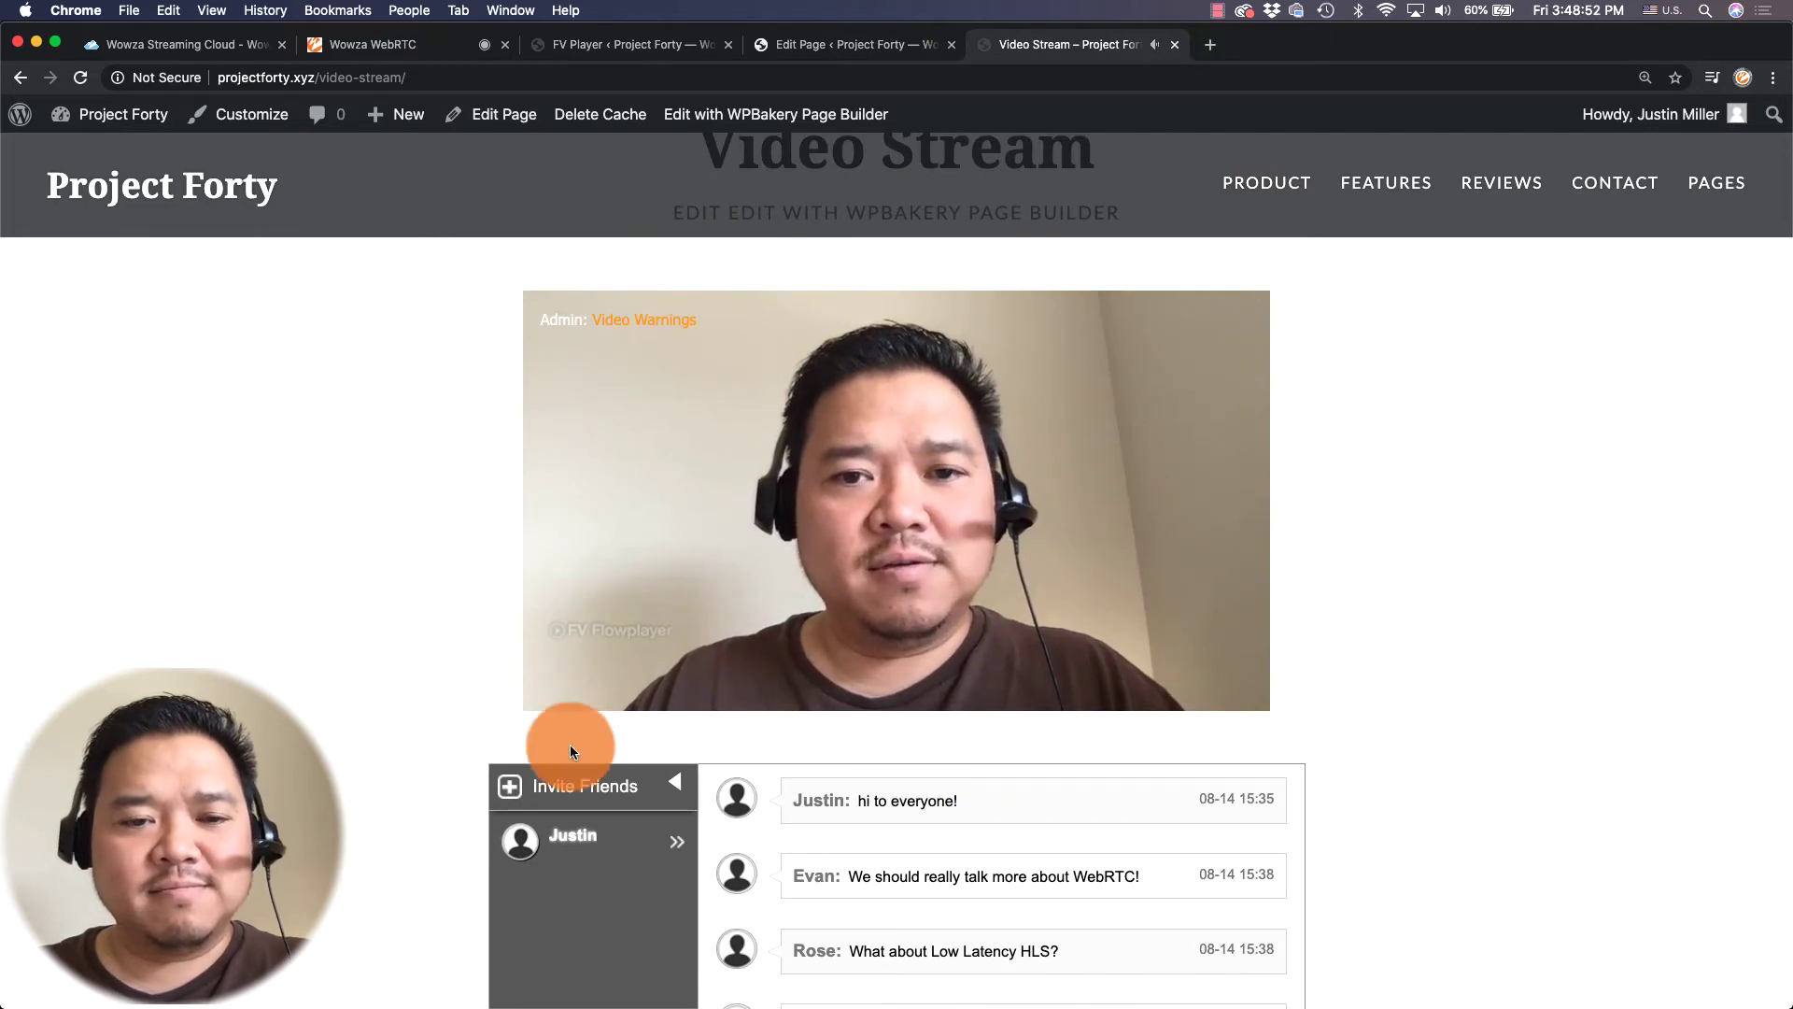
mouse_move(548, 691)
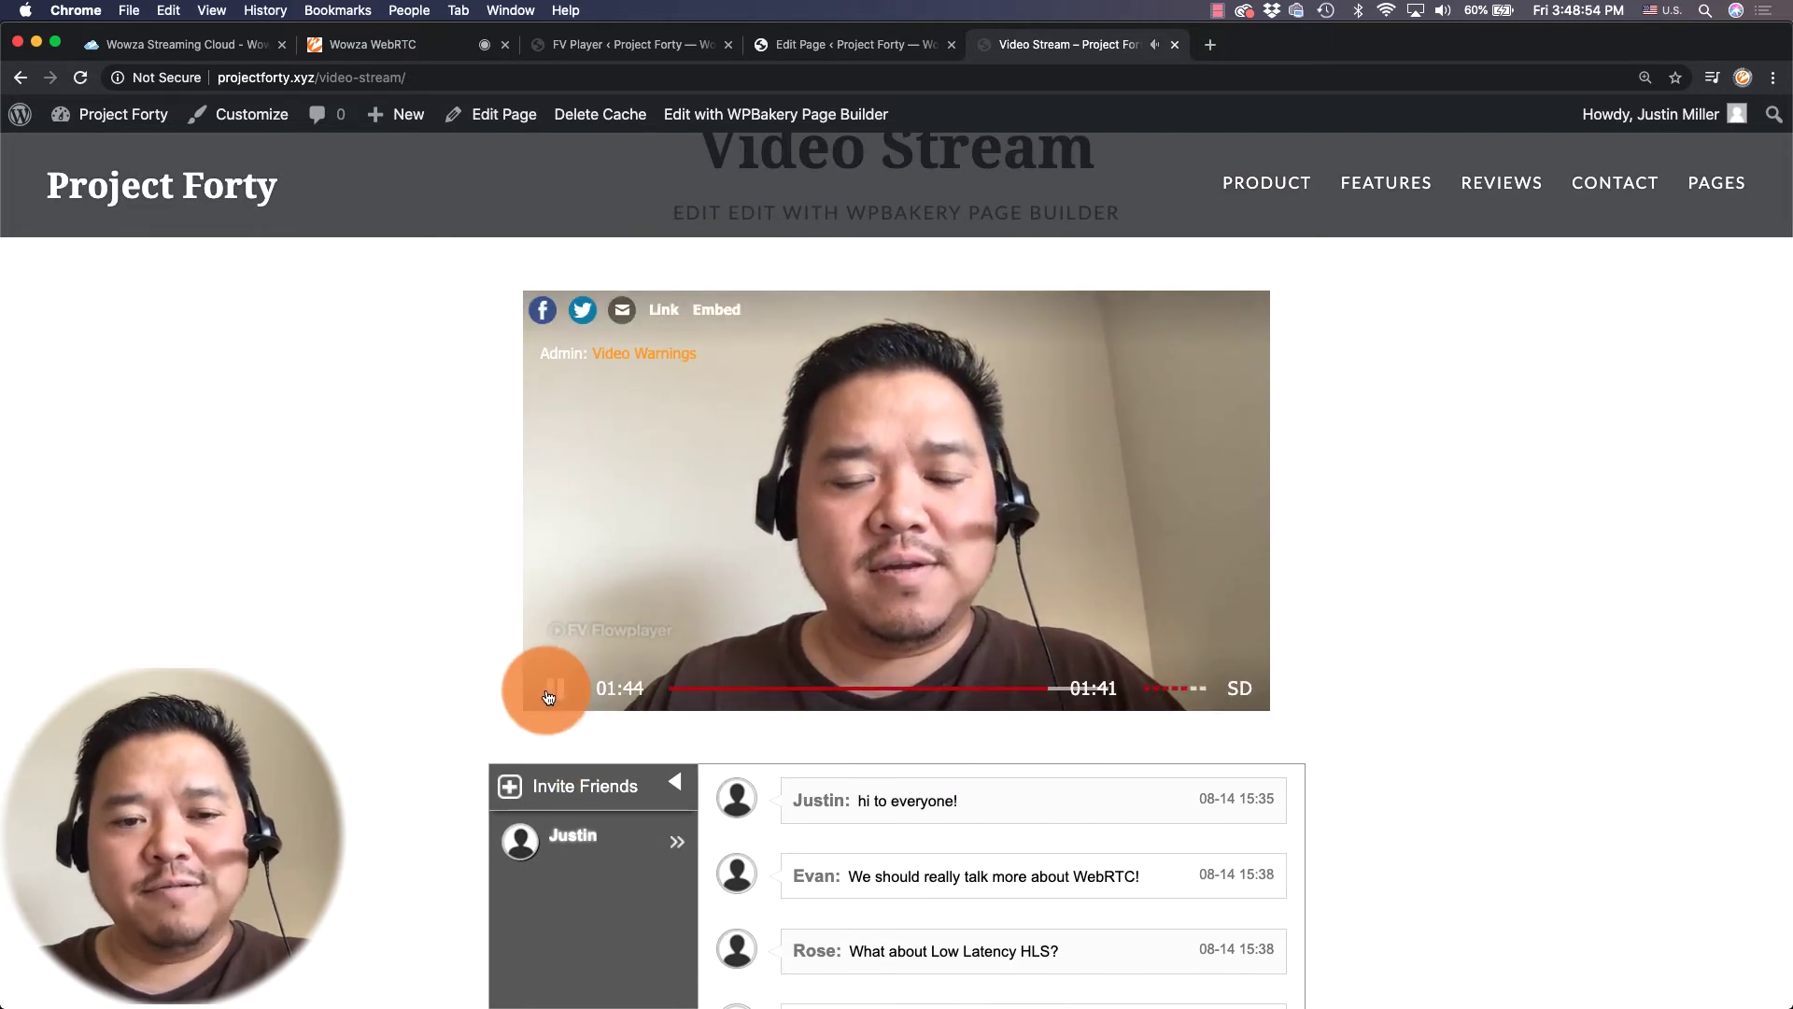
click(548, 694)
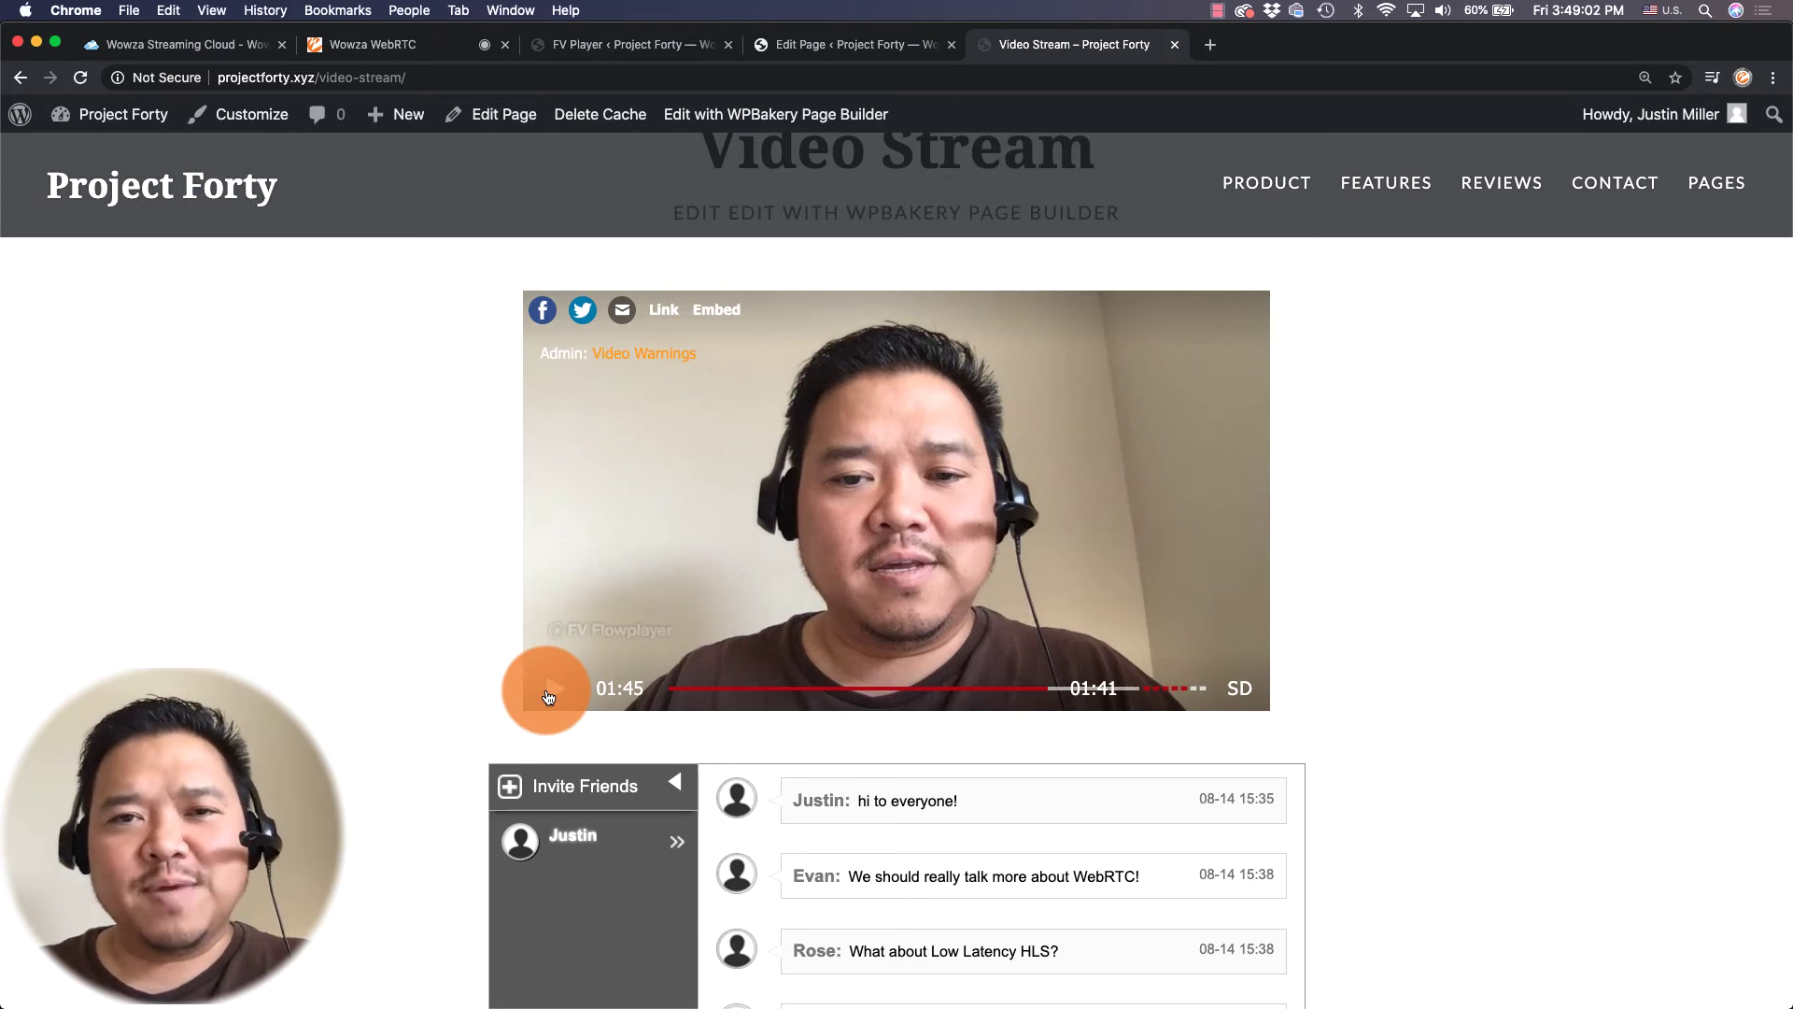
scroll(548, 695, down, 5)
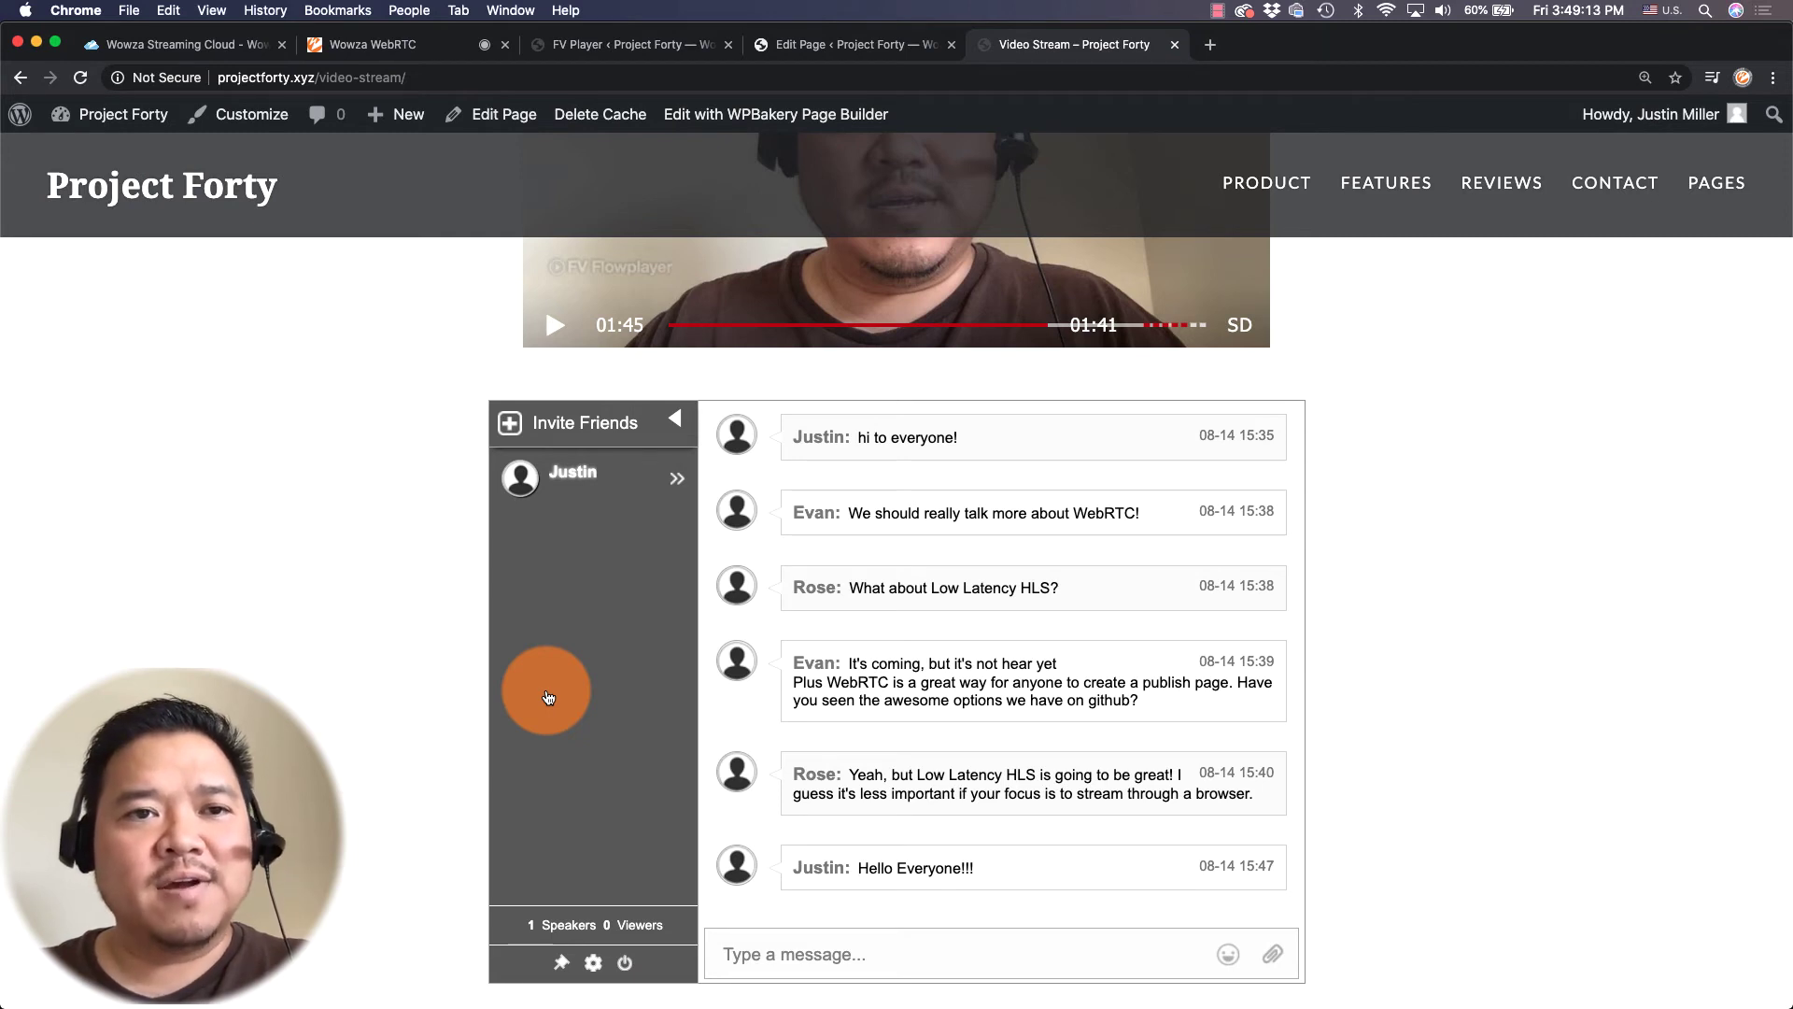
Stop the WebRTC webcam publishing, then stop the Denver Interactive live stream and confirm.
click(340, 52)
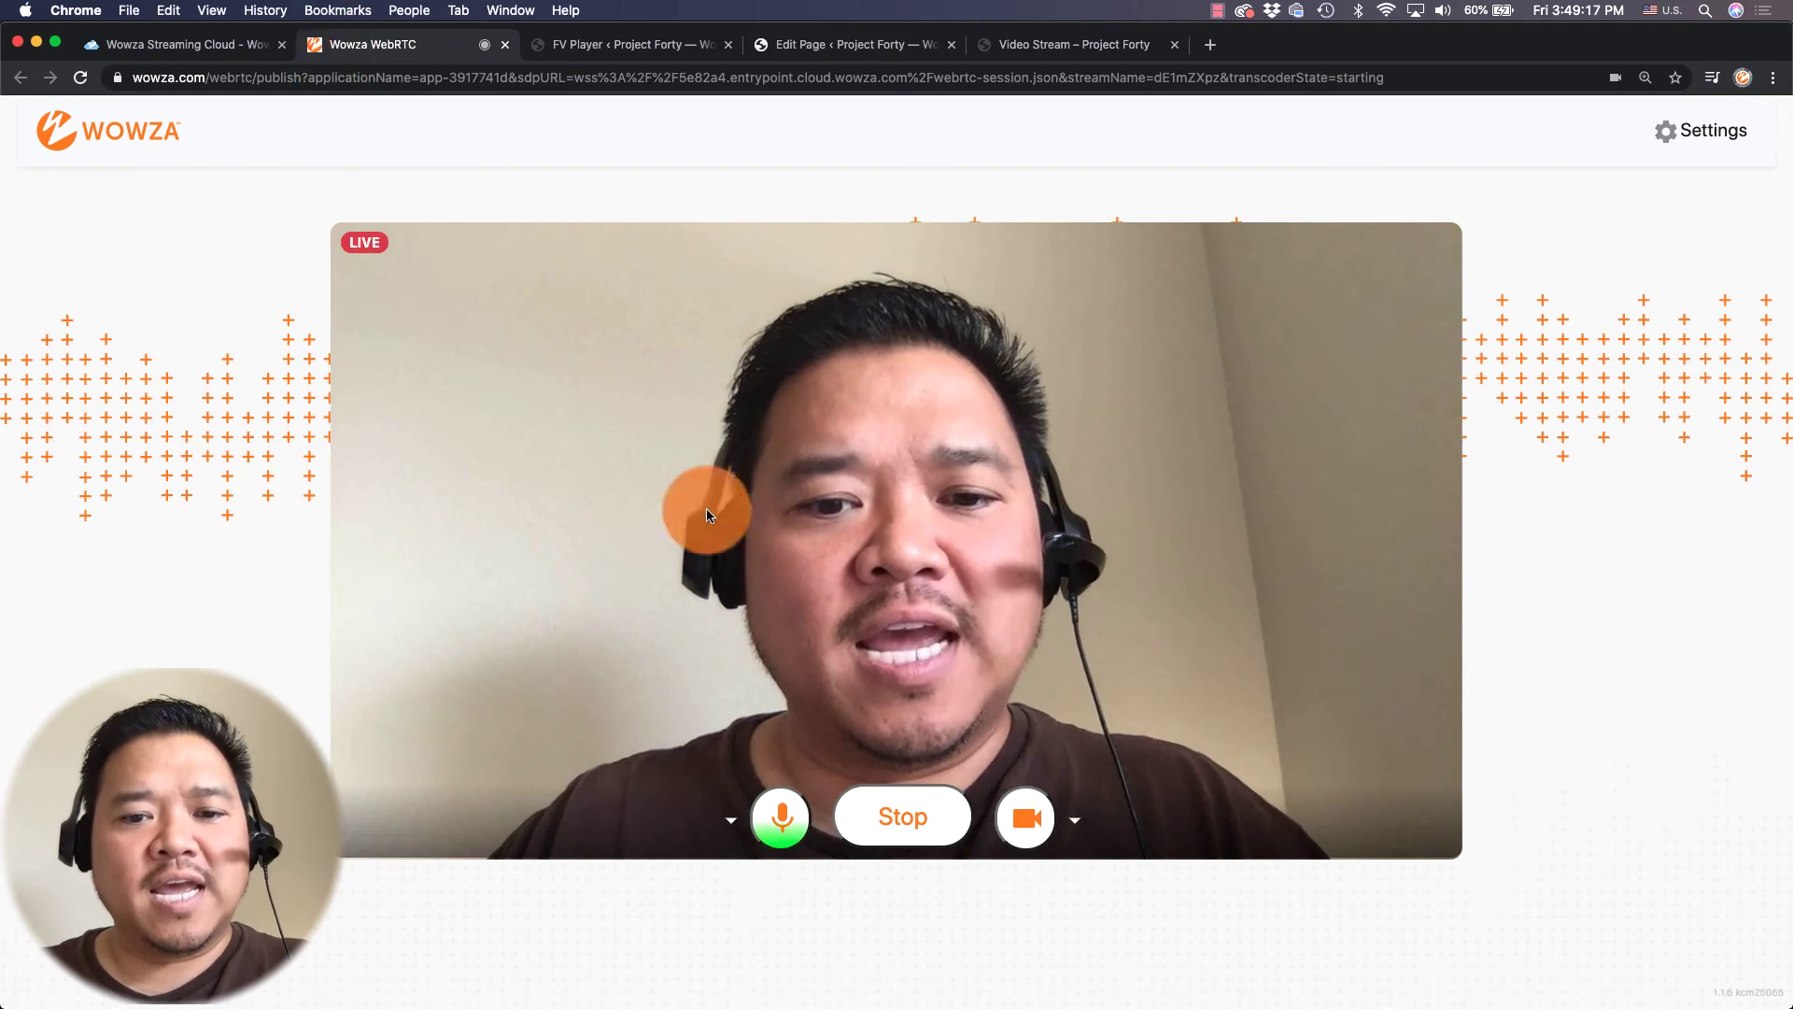
click(850, 801)
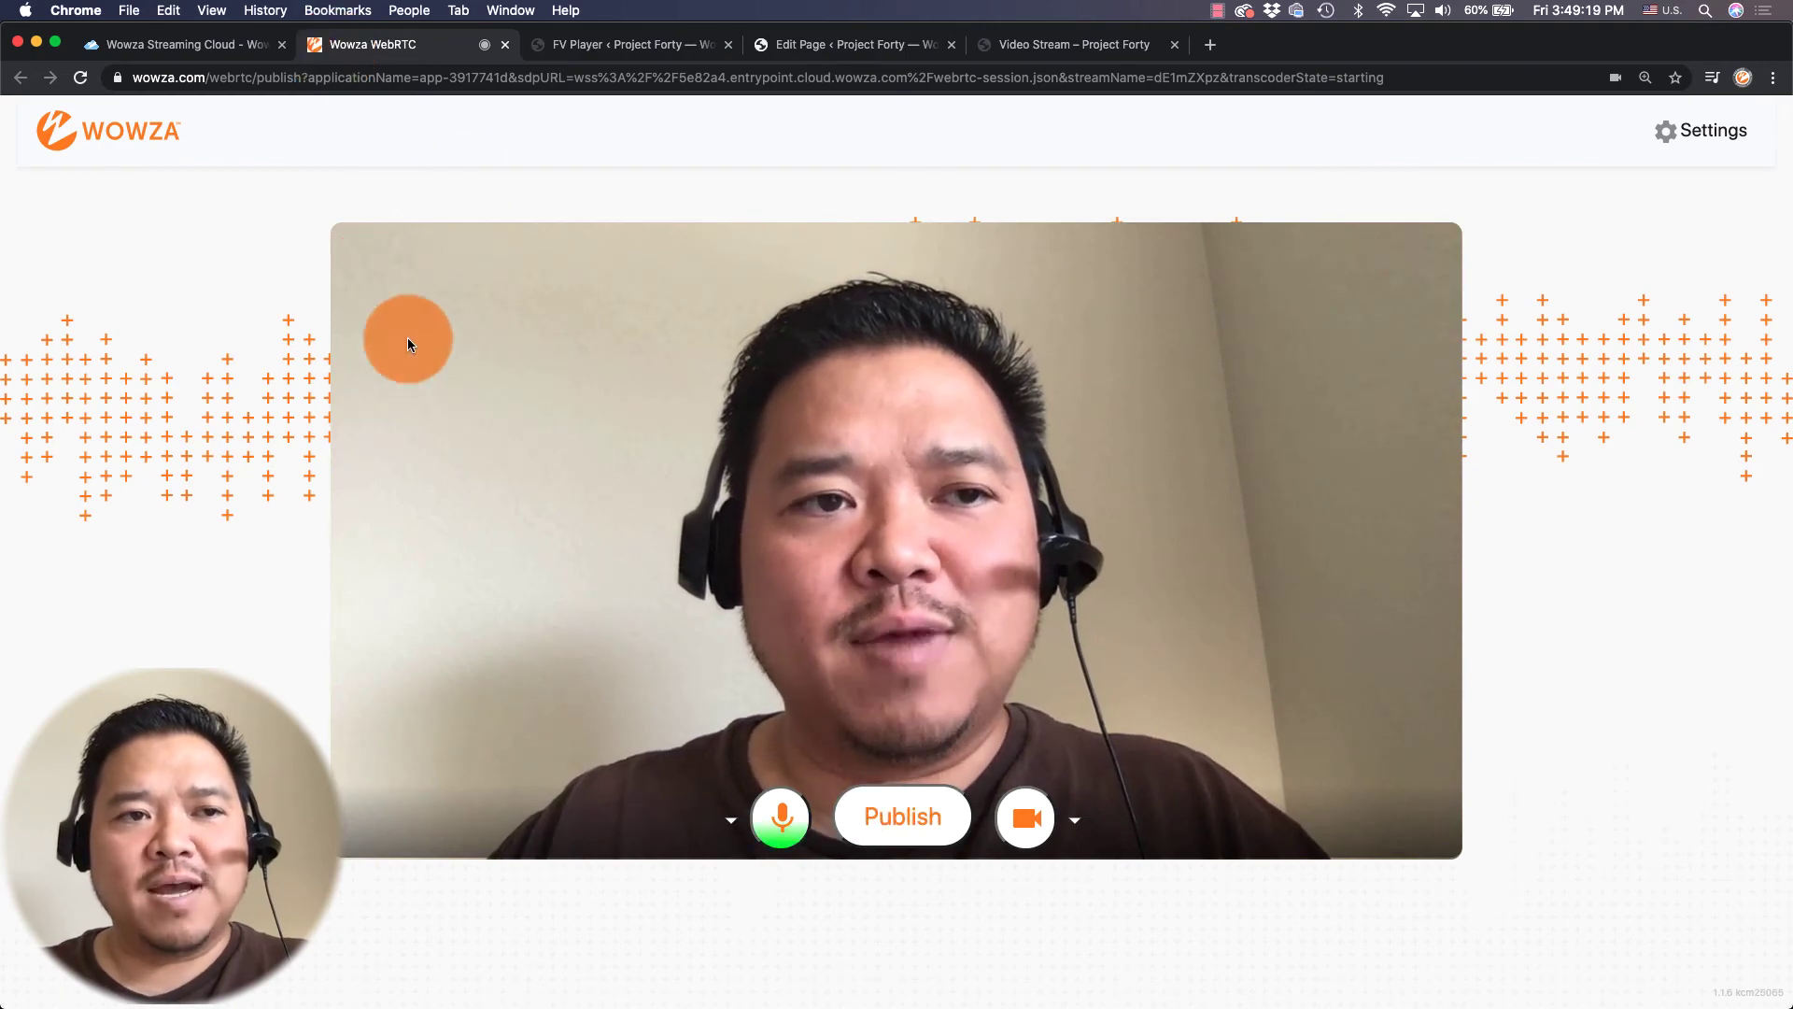
click(194, 48)
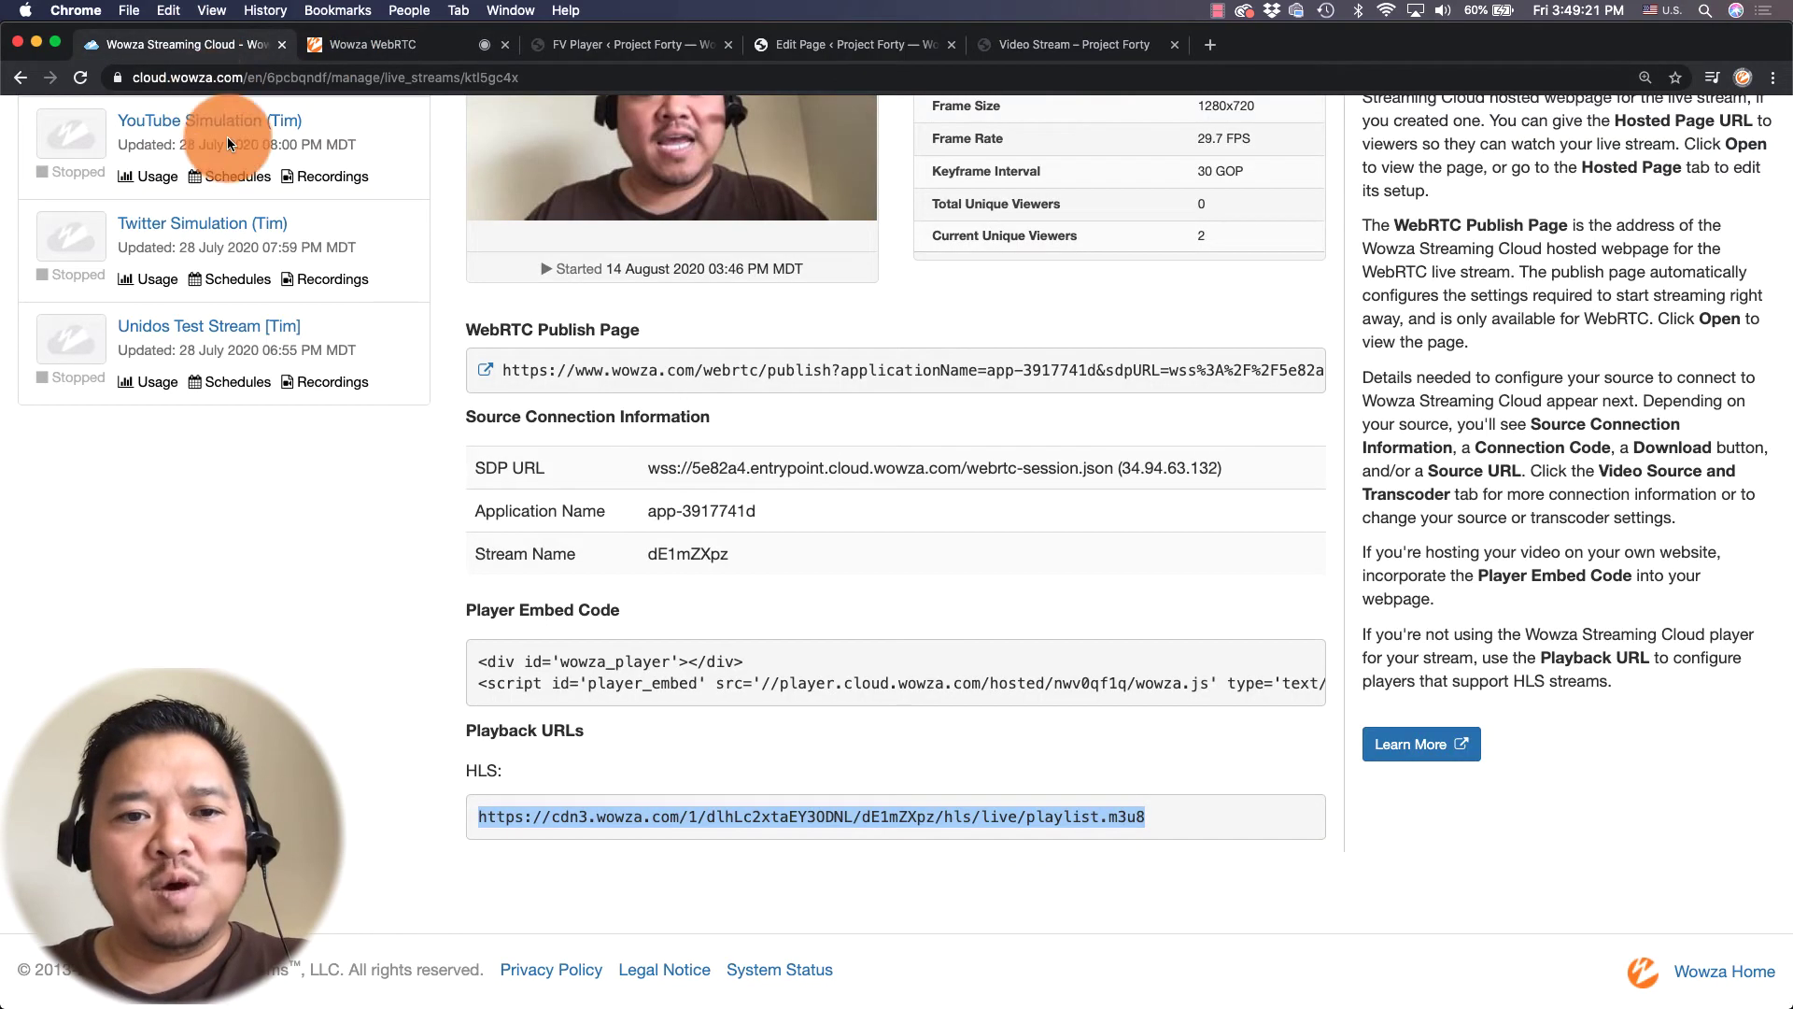
scroll(396, 514, up, 10)
click(546, 310)
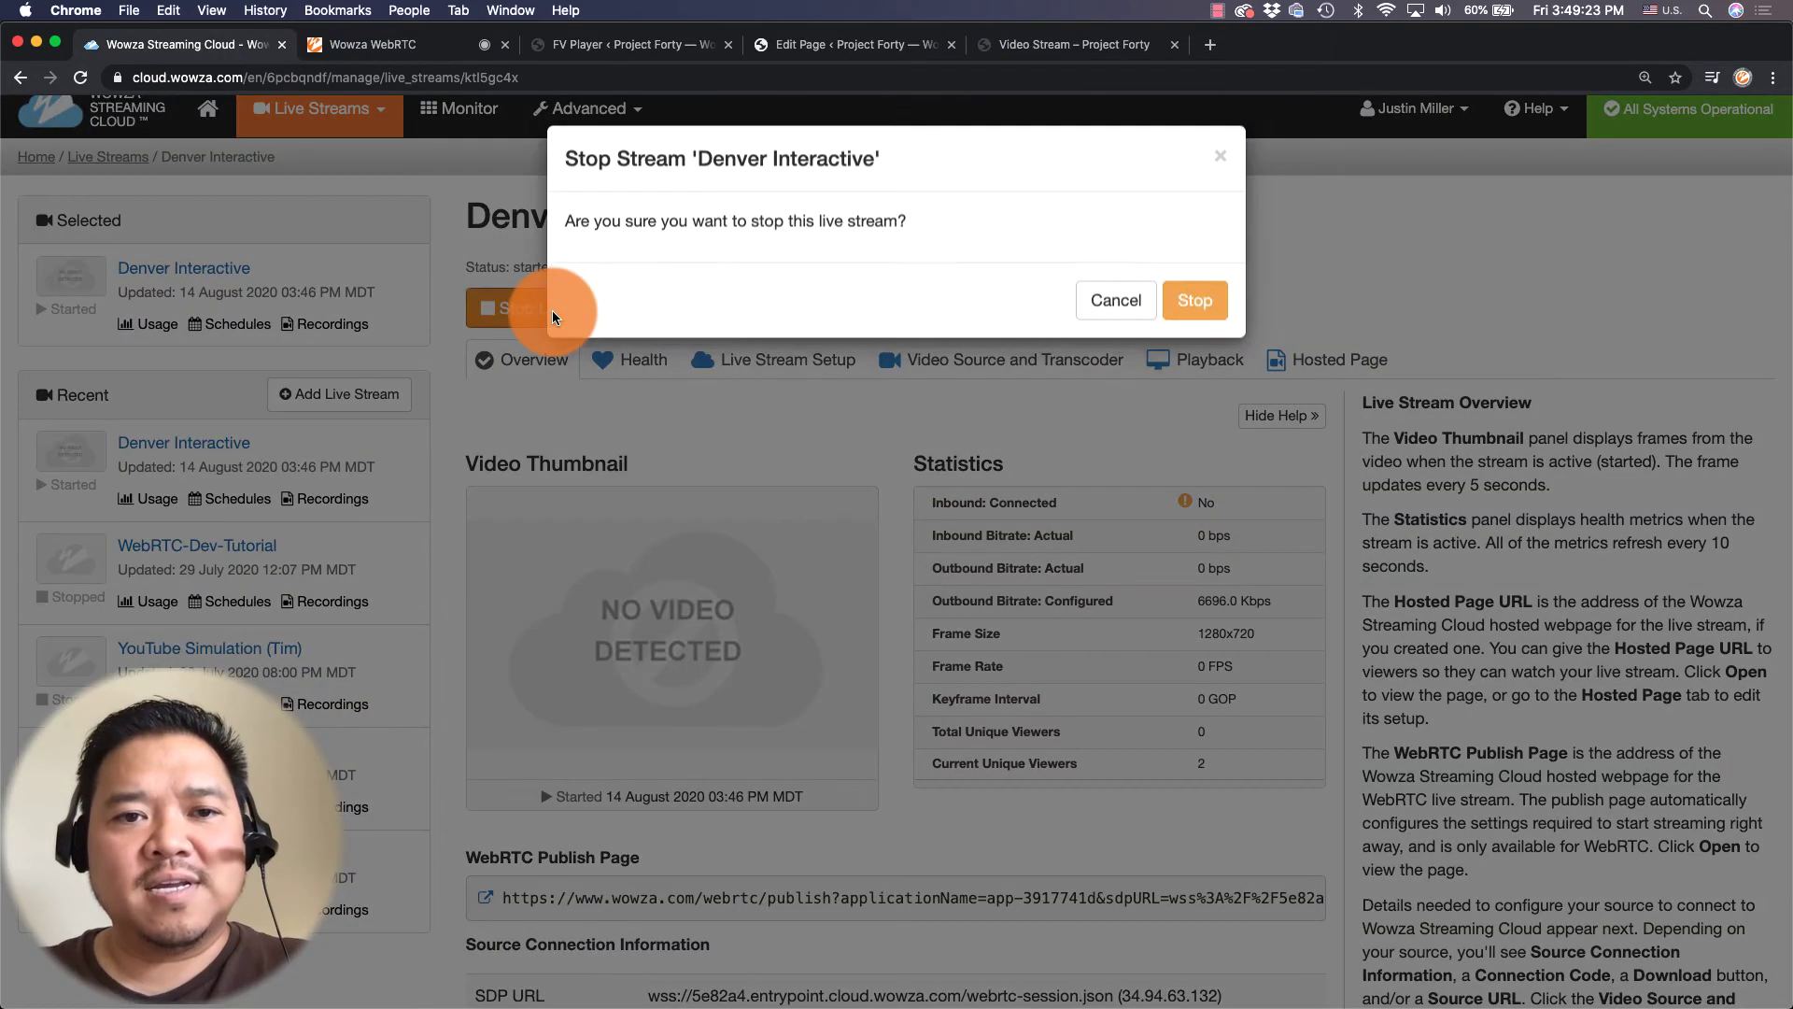
click(1194, 300)
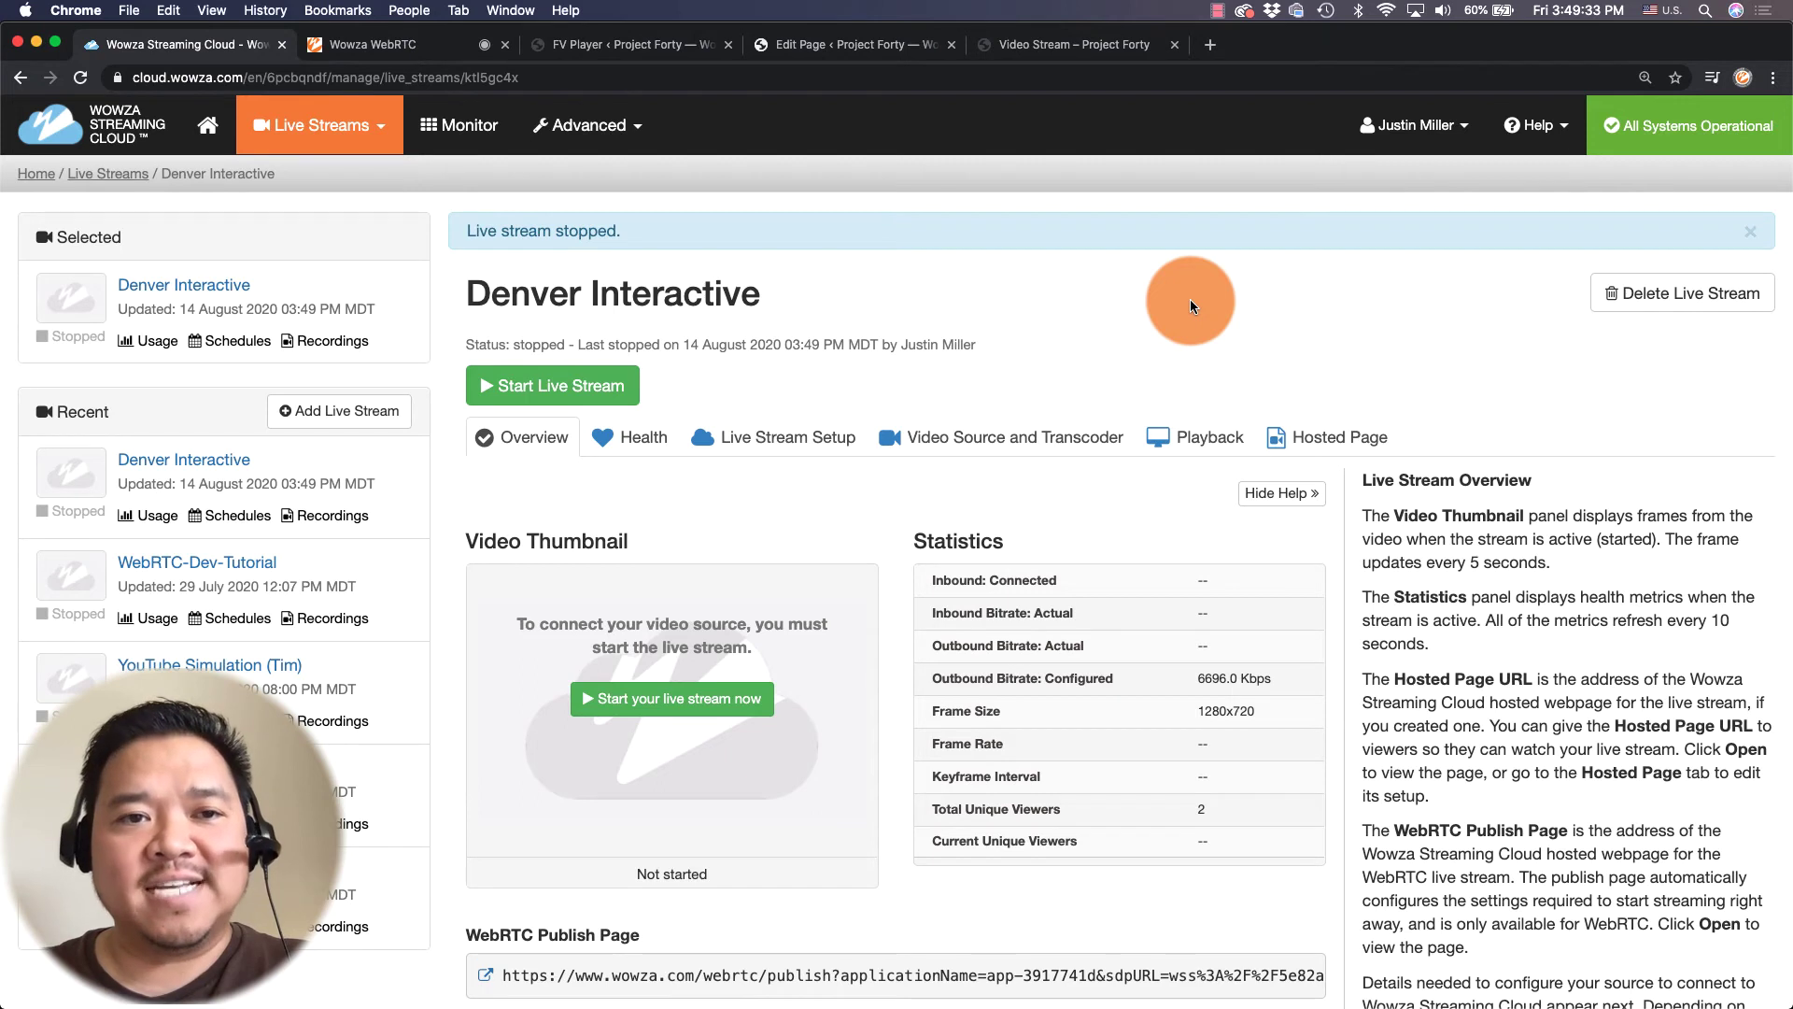
Open the newest Denver Interactive recording under Advanced > VOD Streams and select its Playback URL.
click(636, 129)
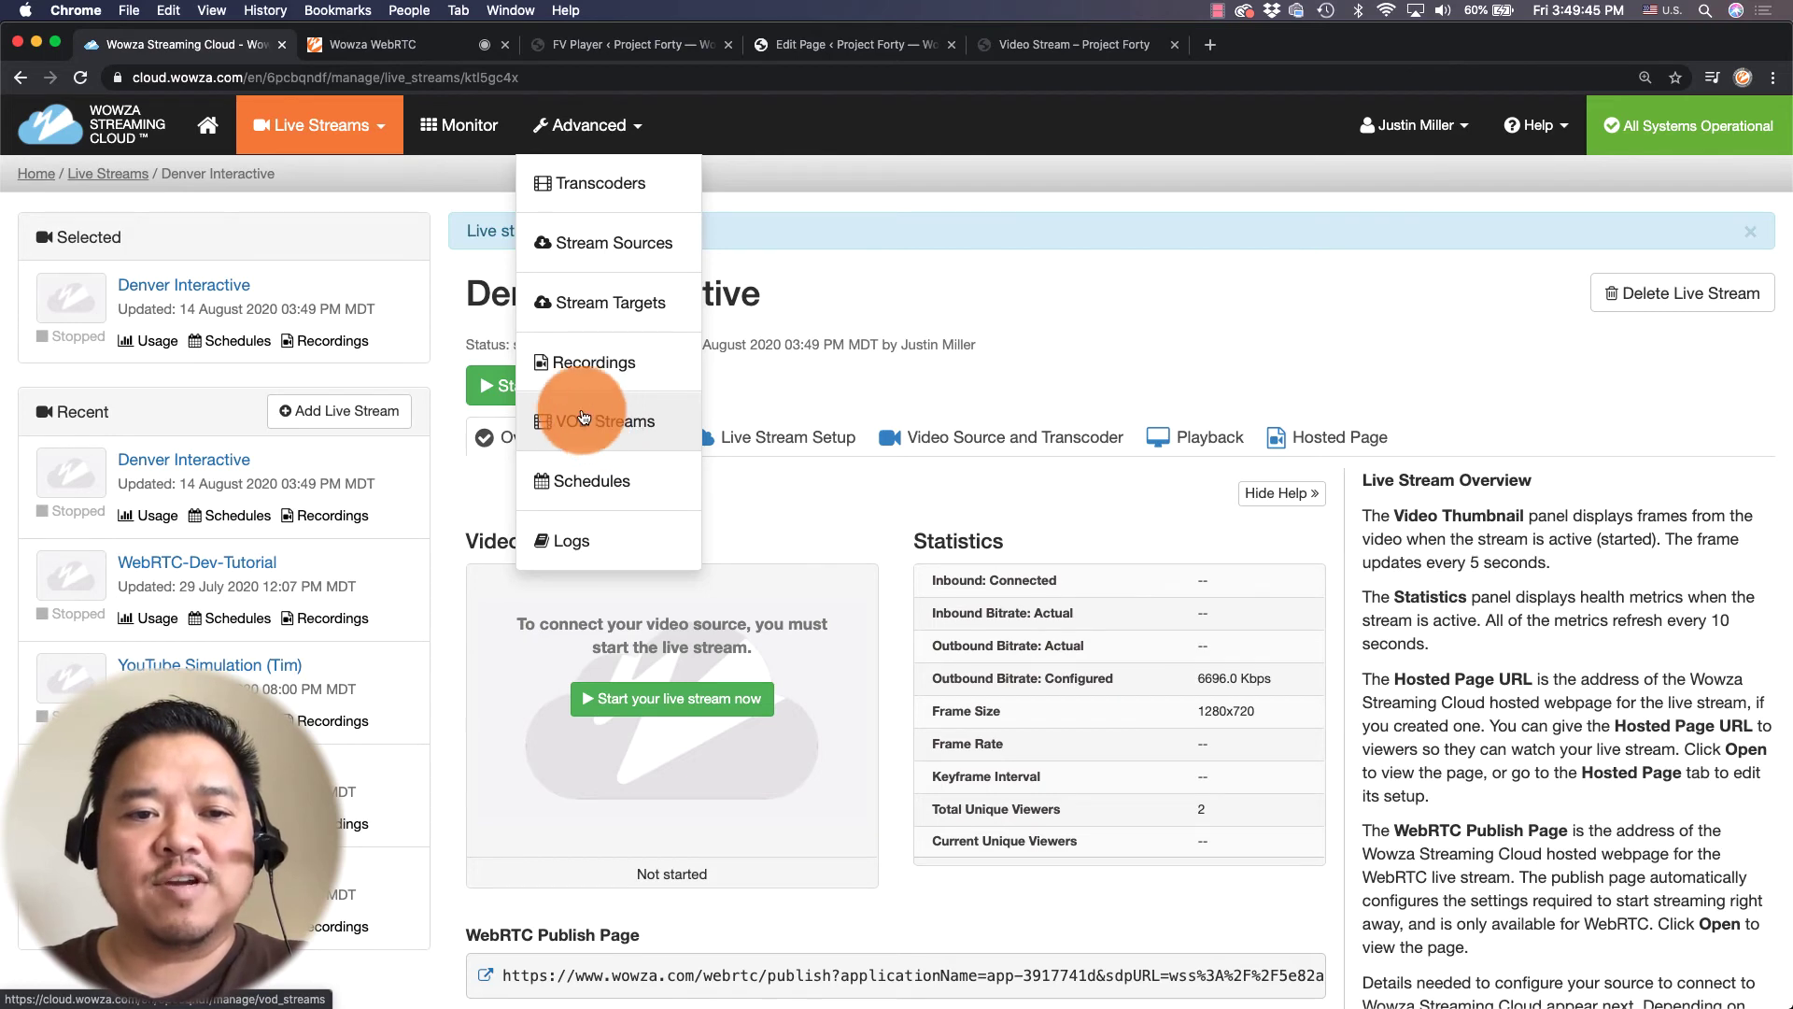
click(574, 361)
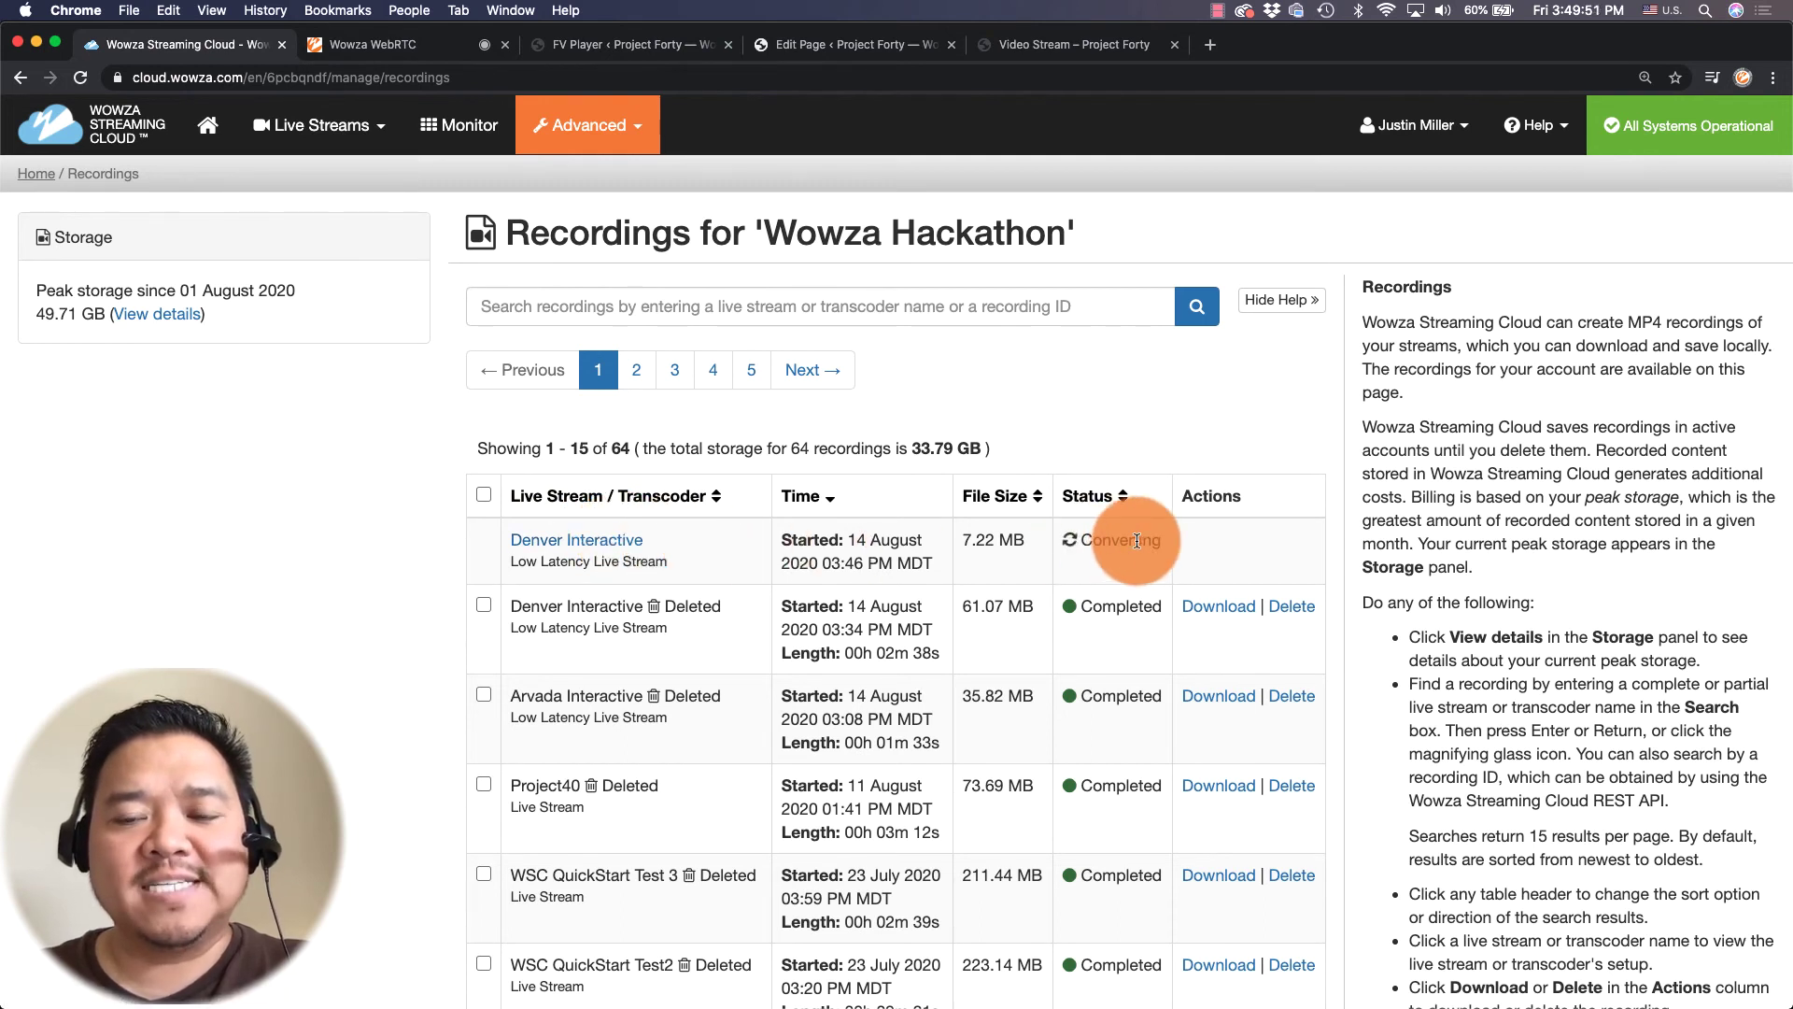
click(649, 123)
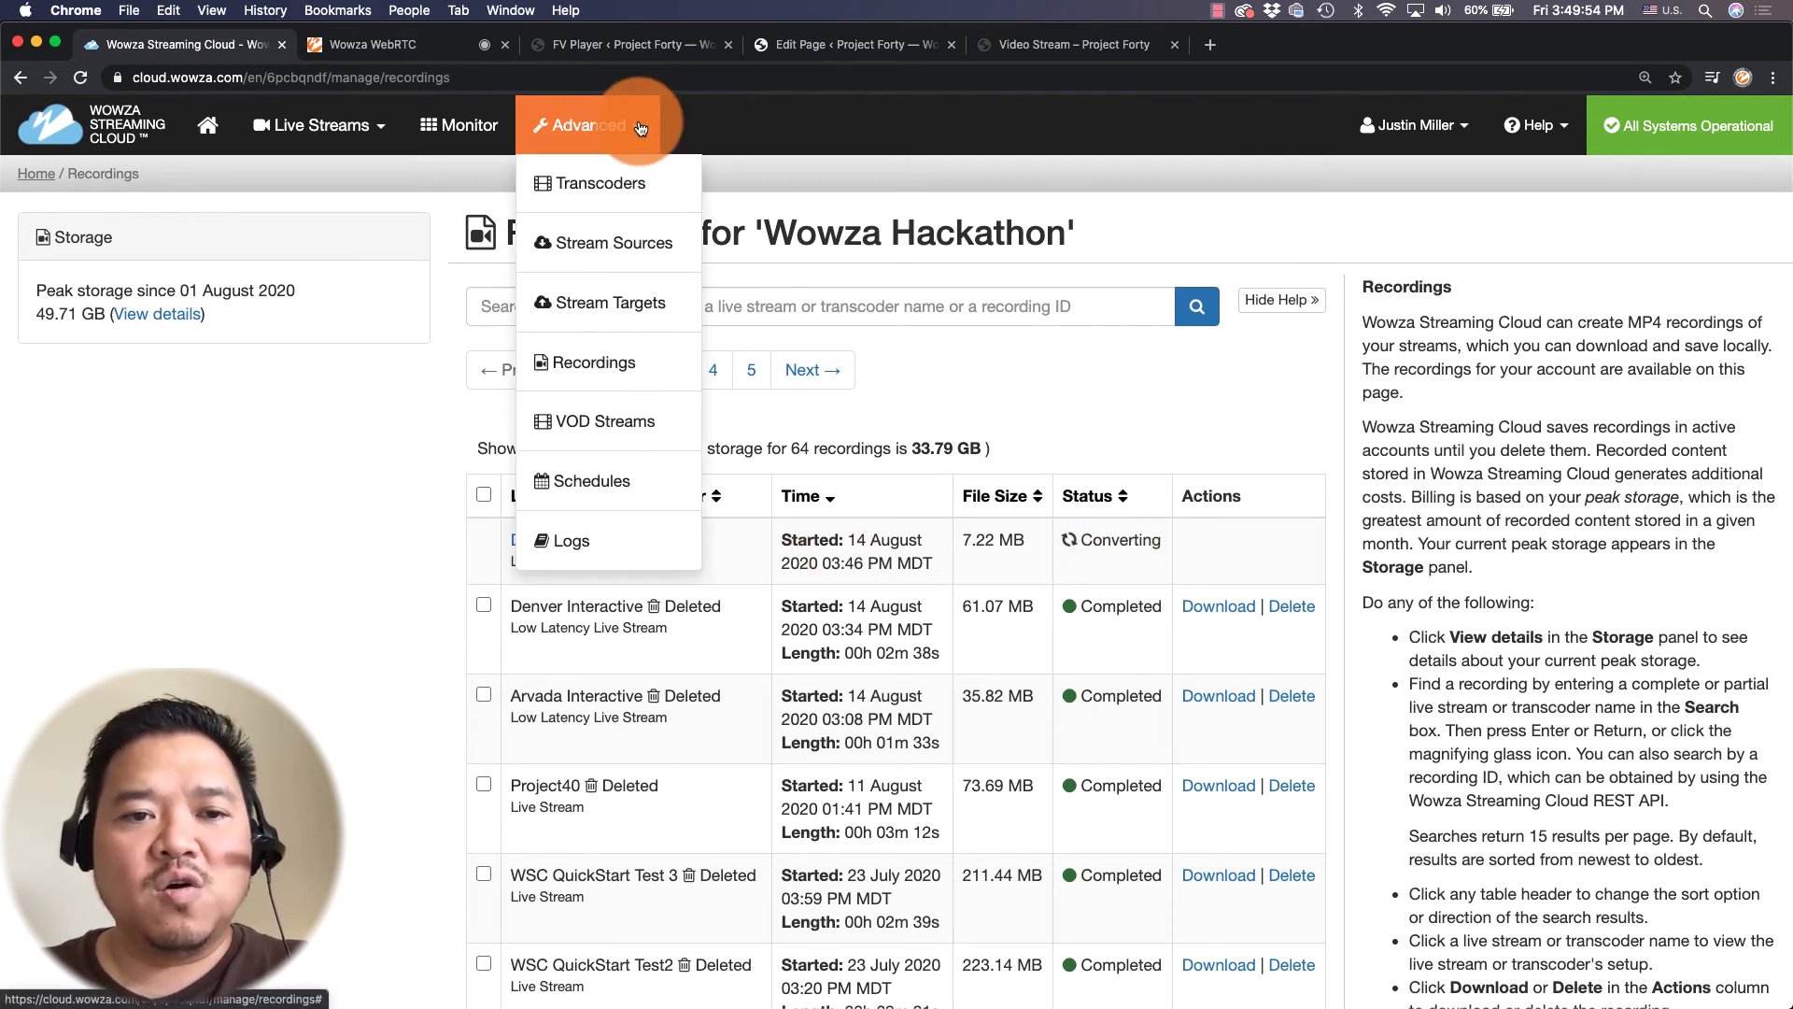
click(591, 420)
scroll(590, 418, down, 1)
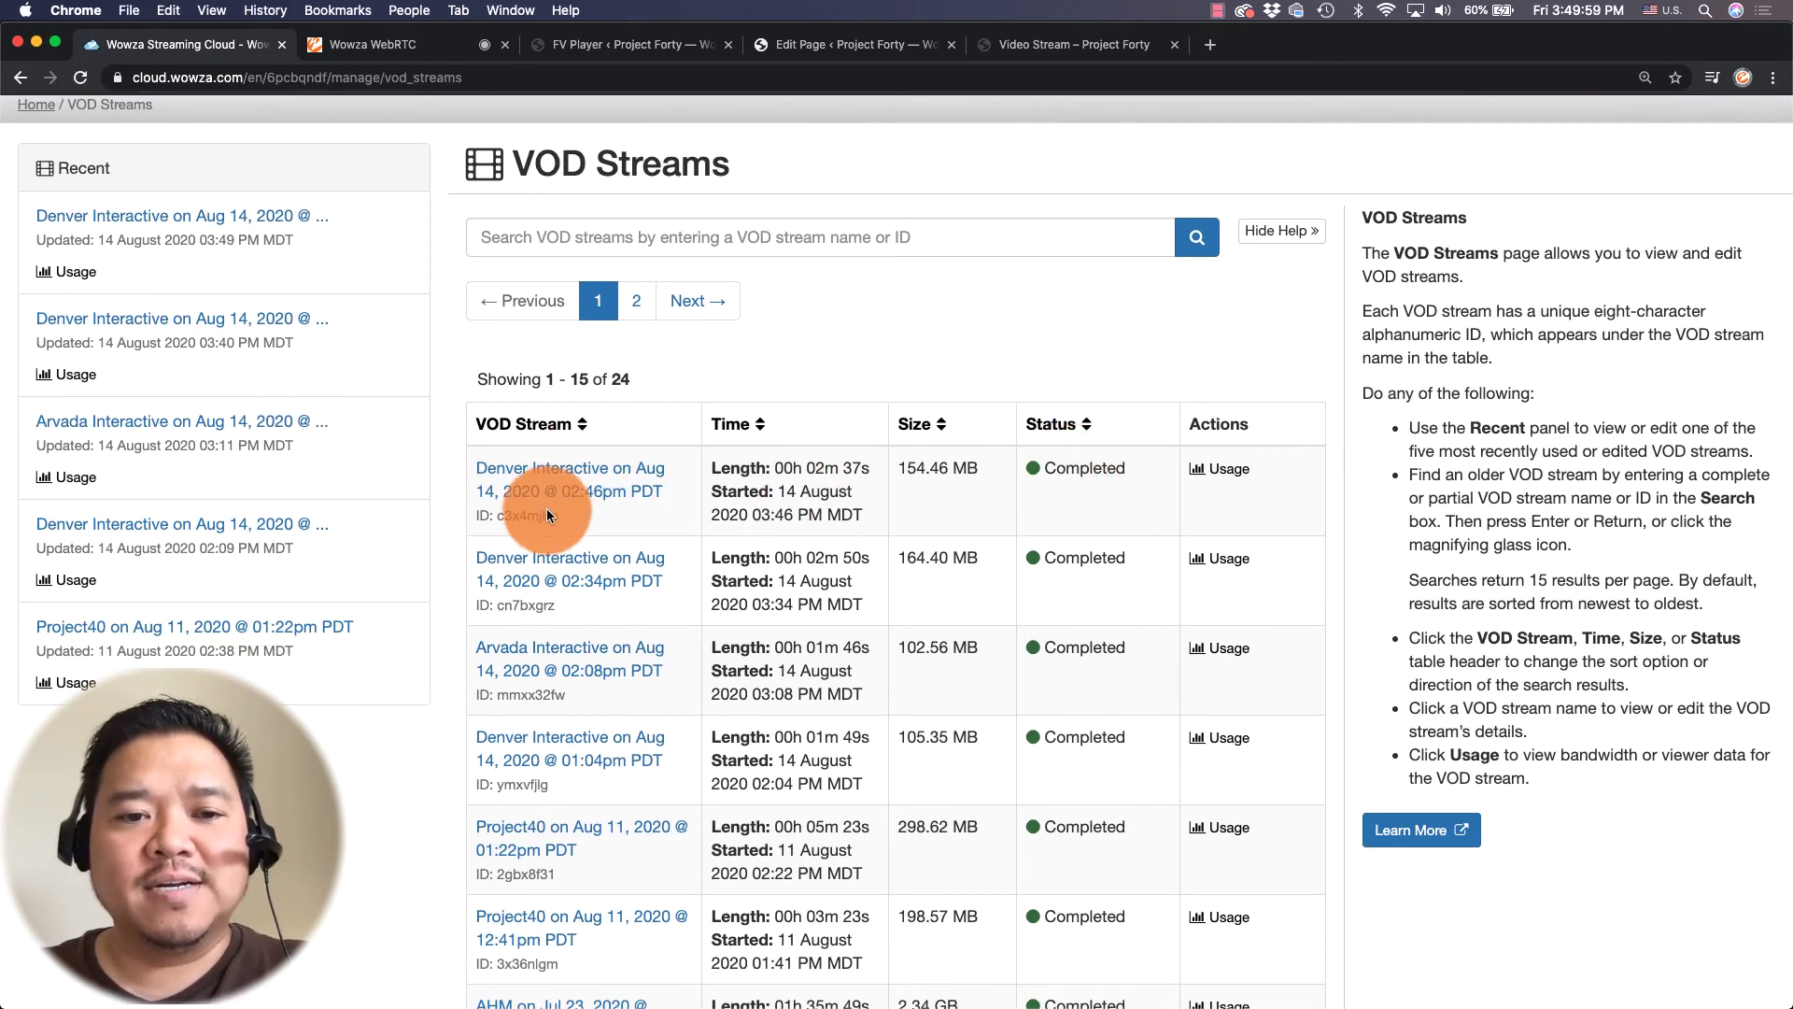
click(546, 500)
scroll(546, 504, down, 2)
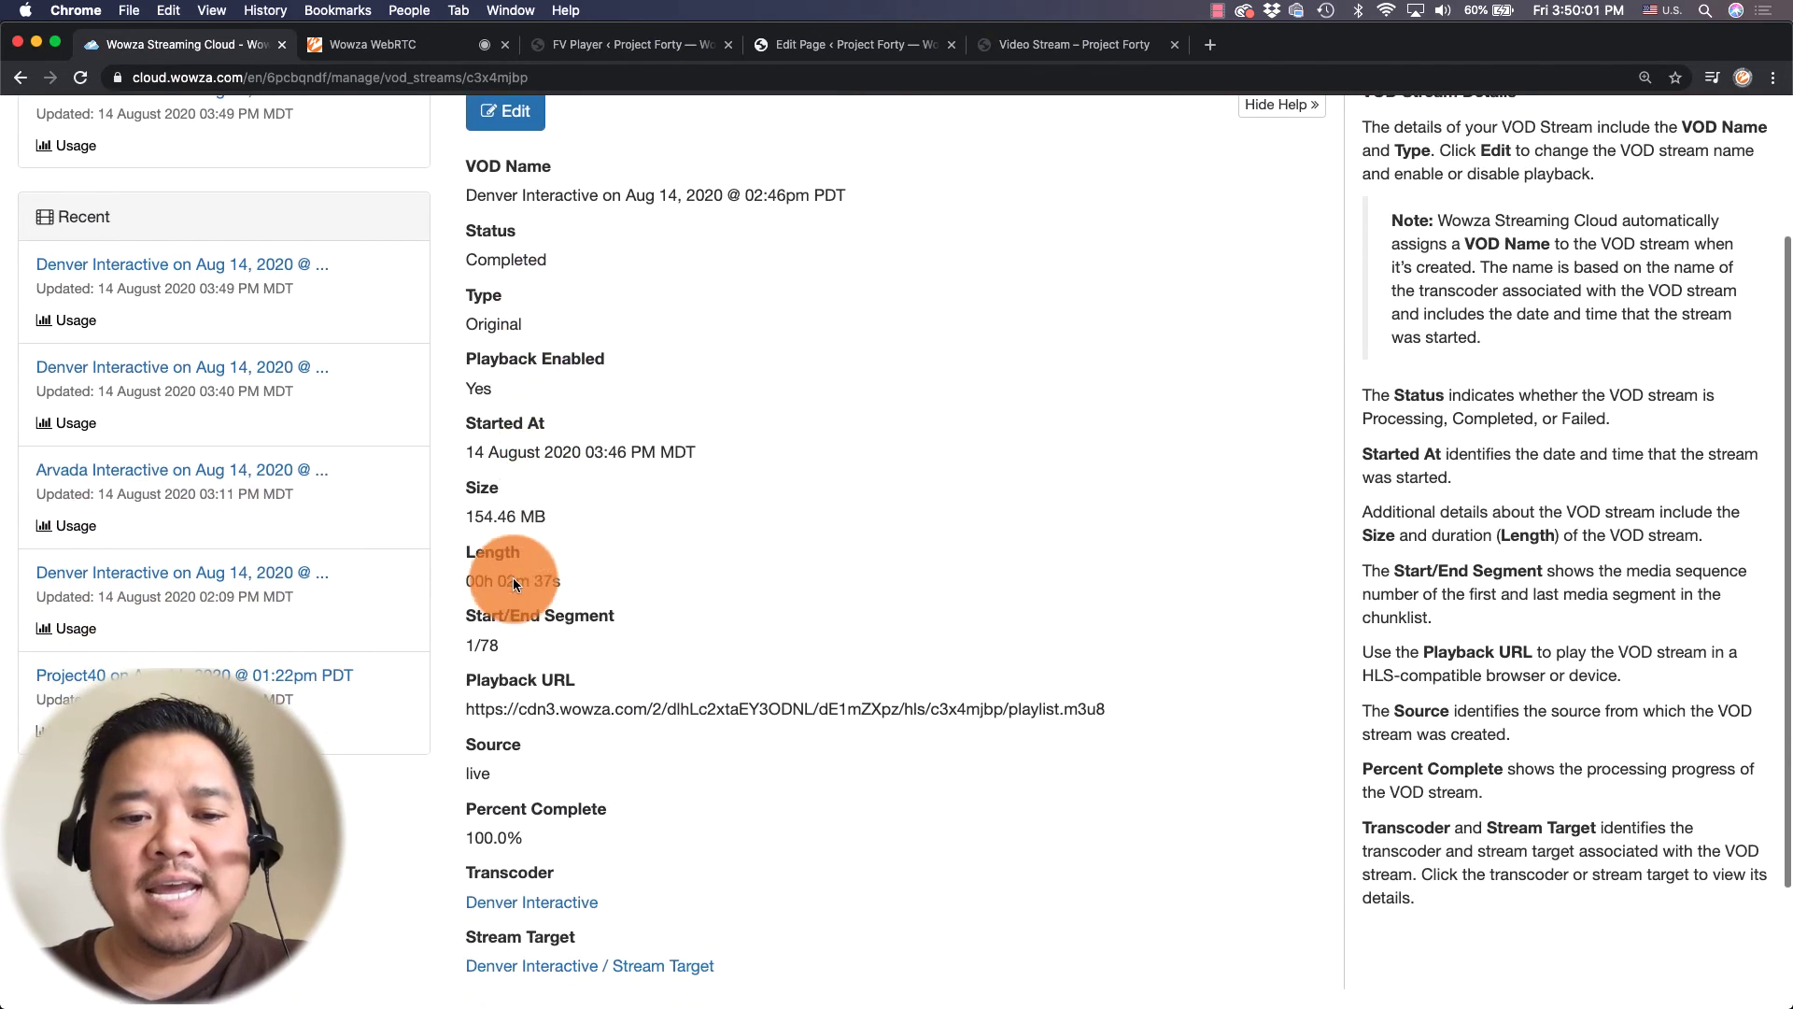
drag(466, 709, 1109, 712)
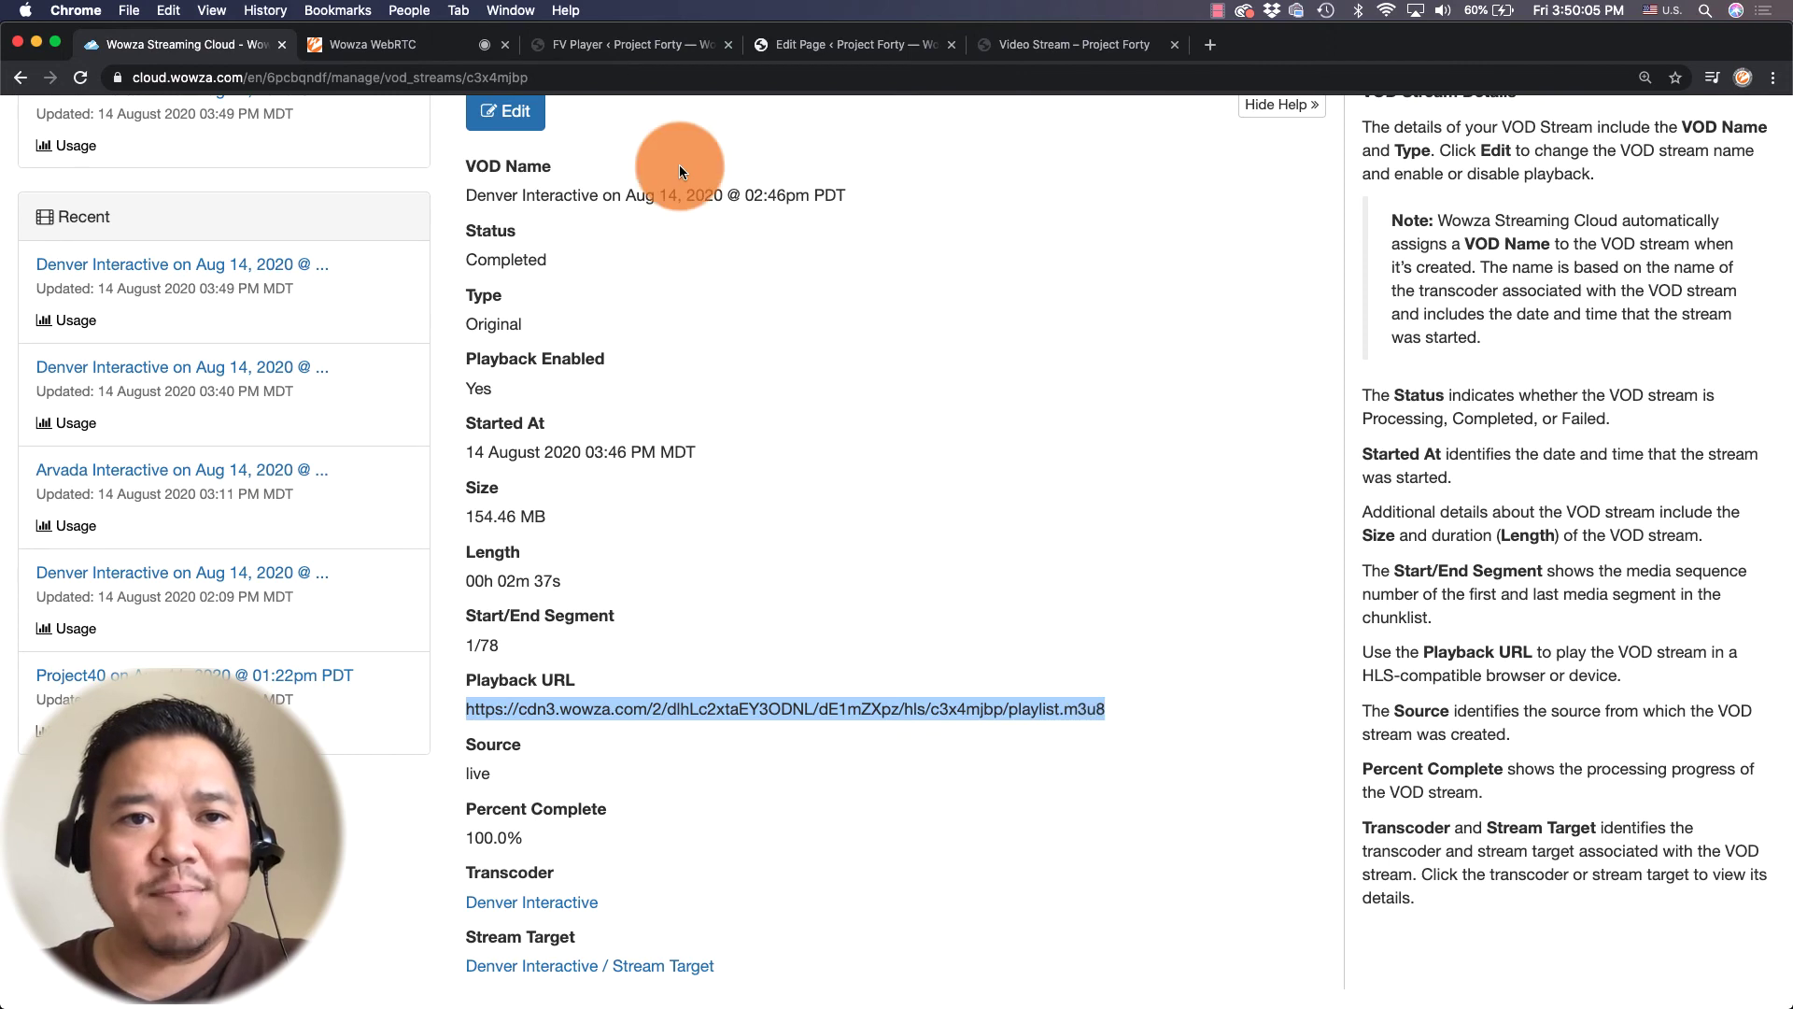
Add FV Player 8 with the pasted VOD playlist.m3u8 playback URL as its video and save it.
click(620, 54)
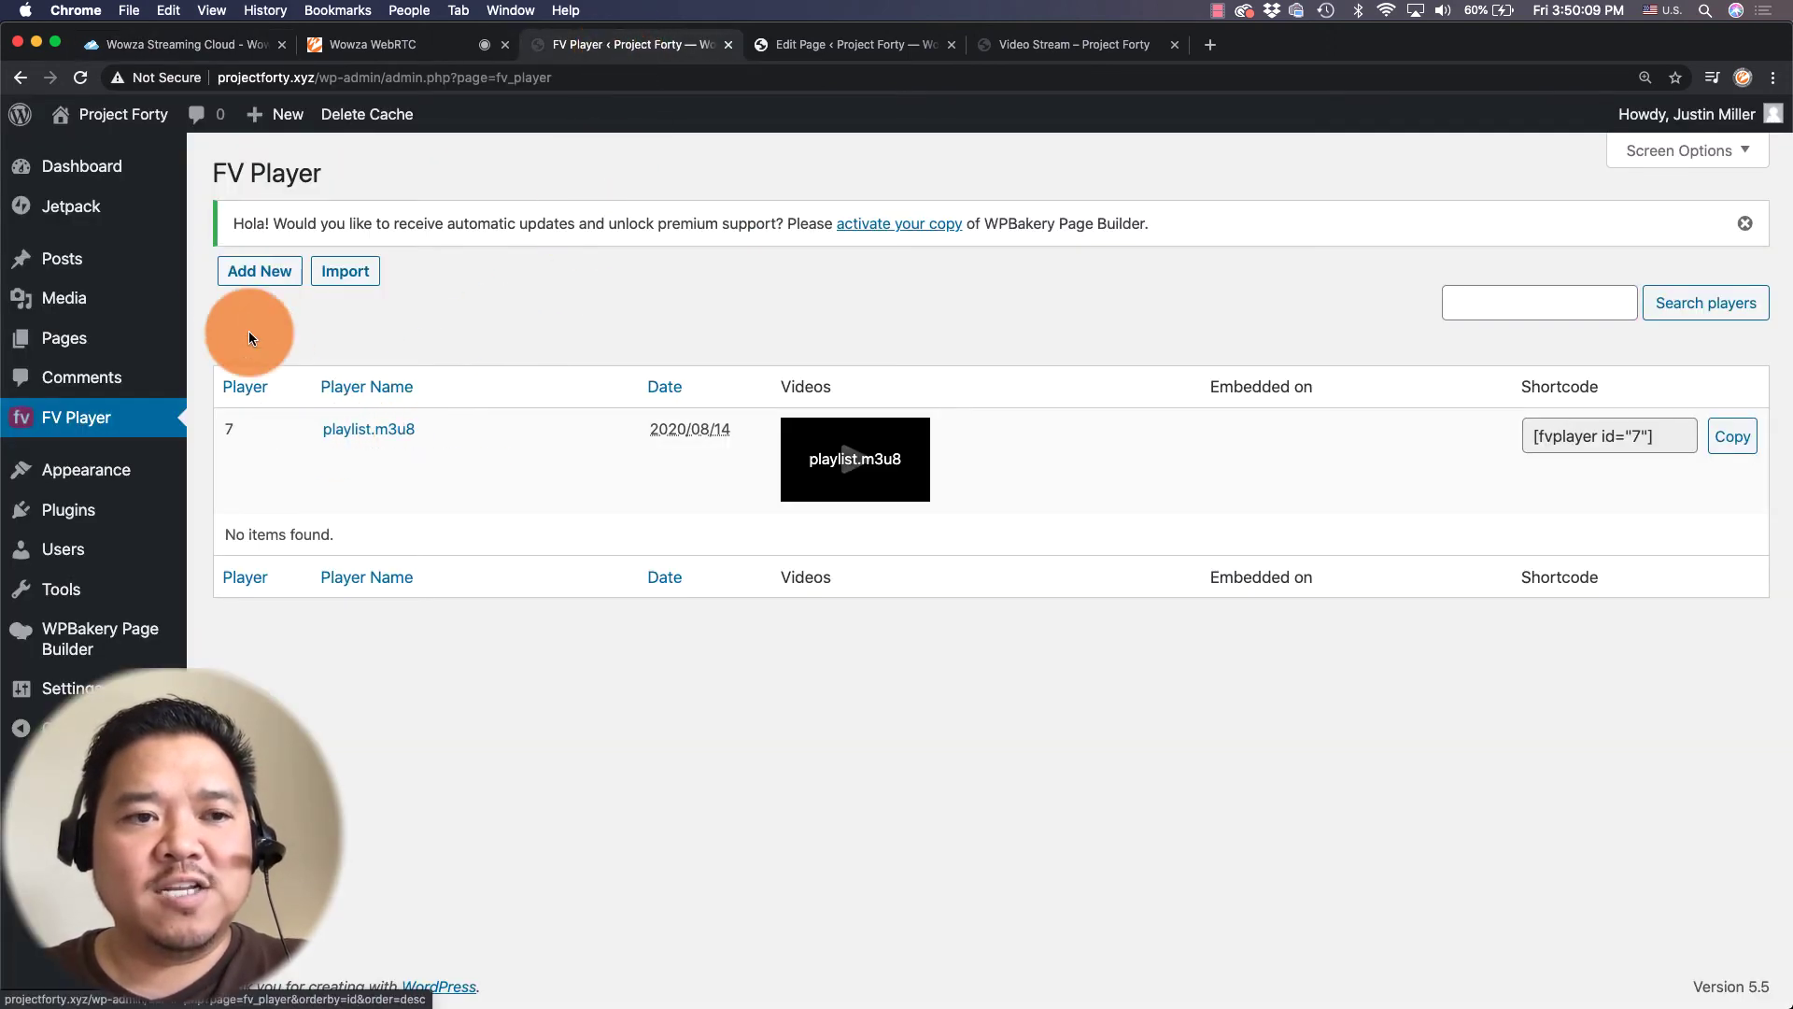
click(238, 282)
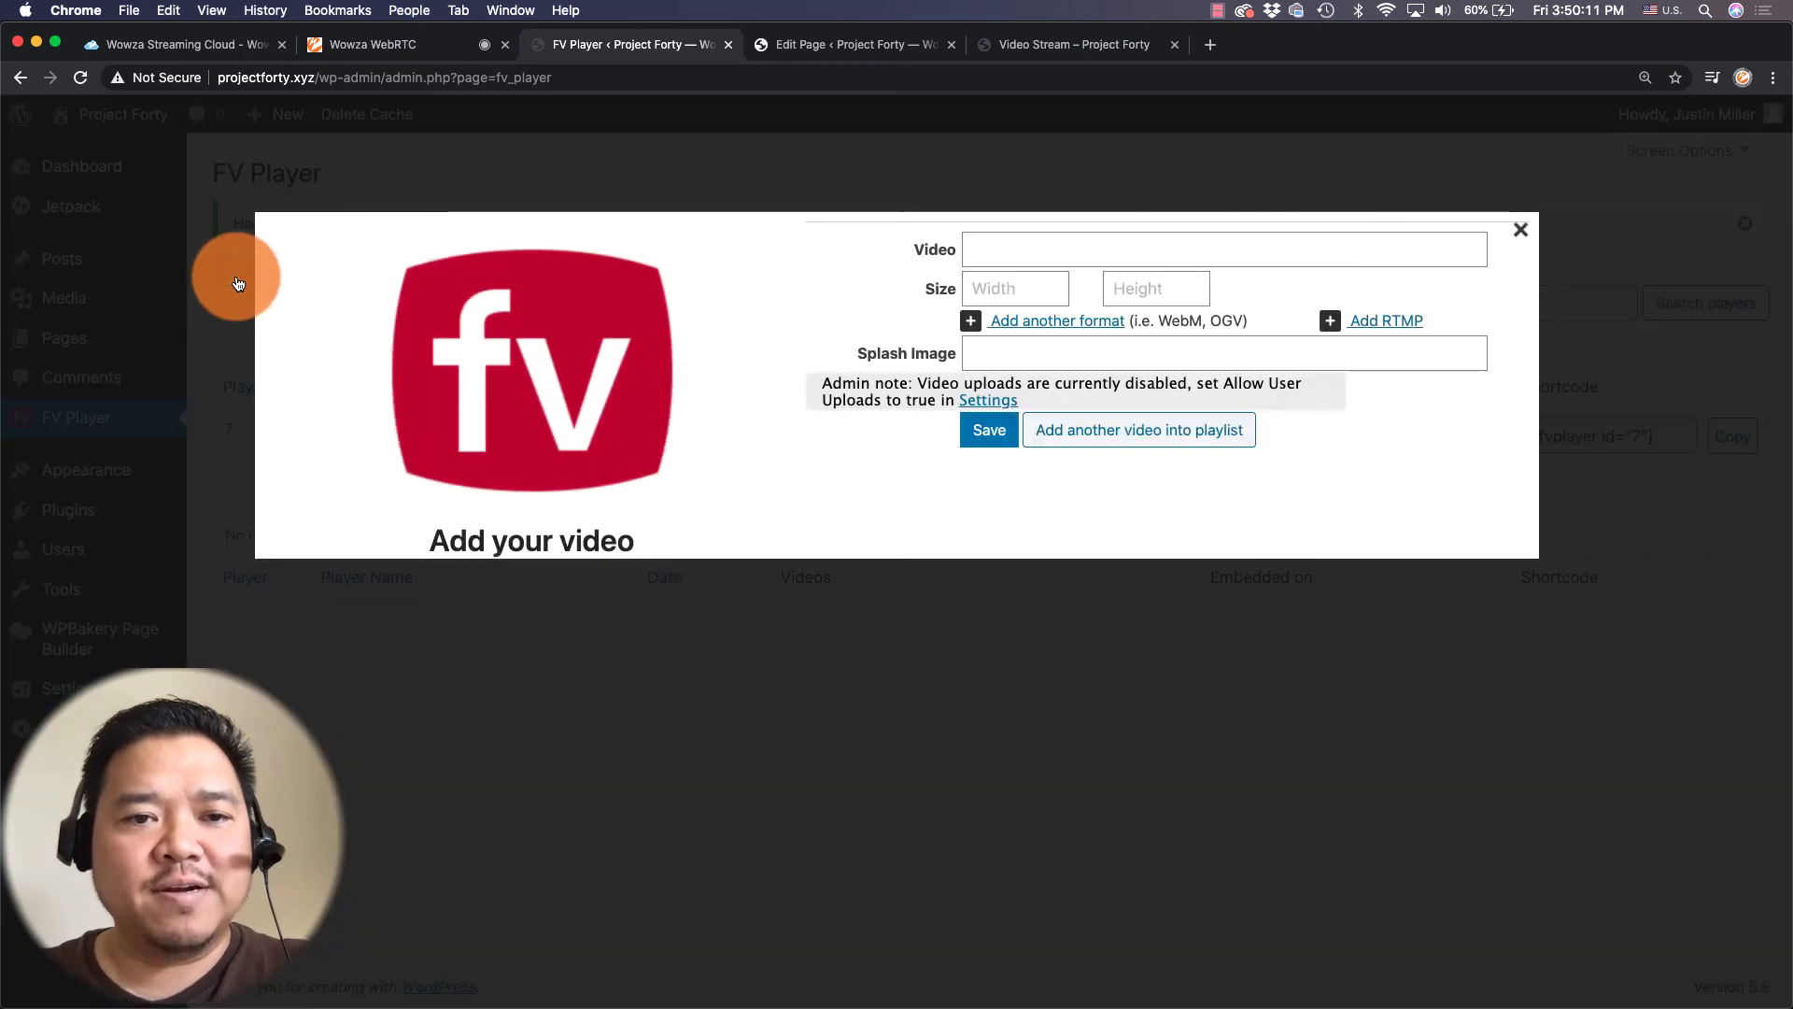
click(988, 245)
key(cmd+v)
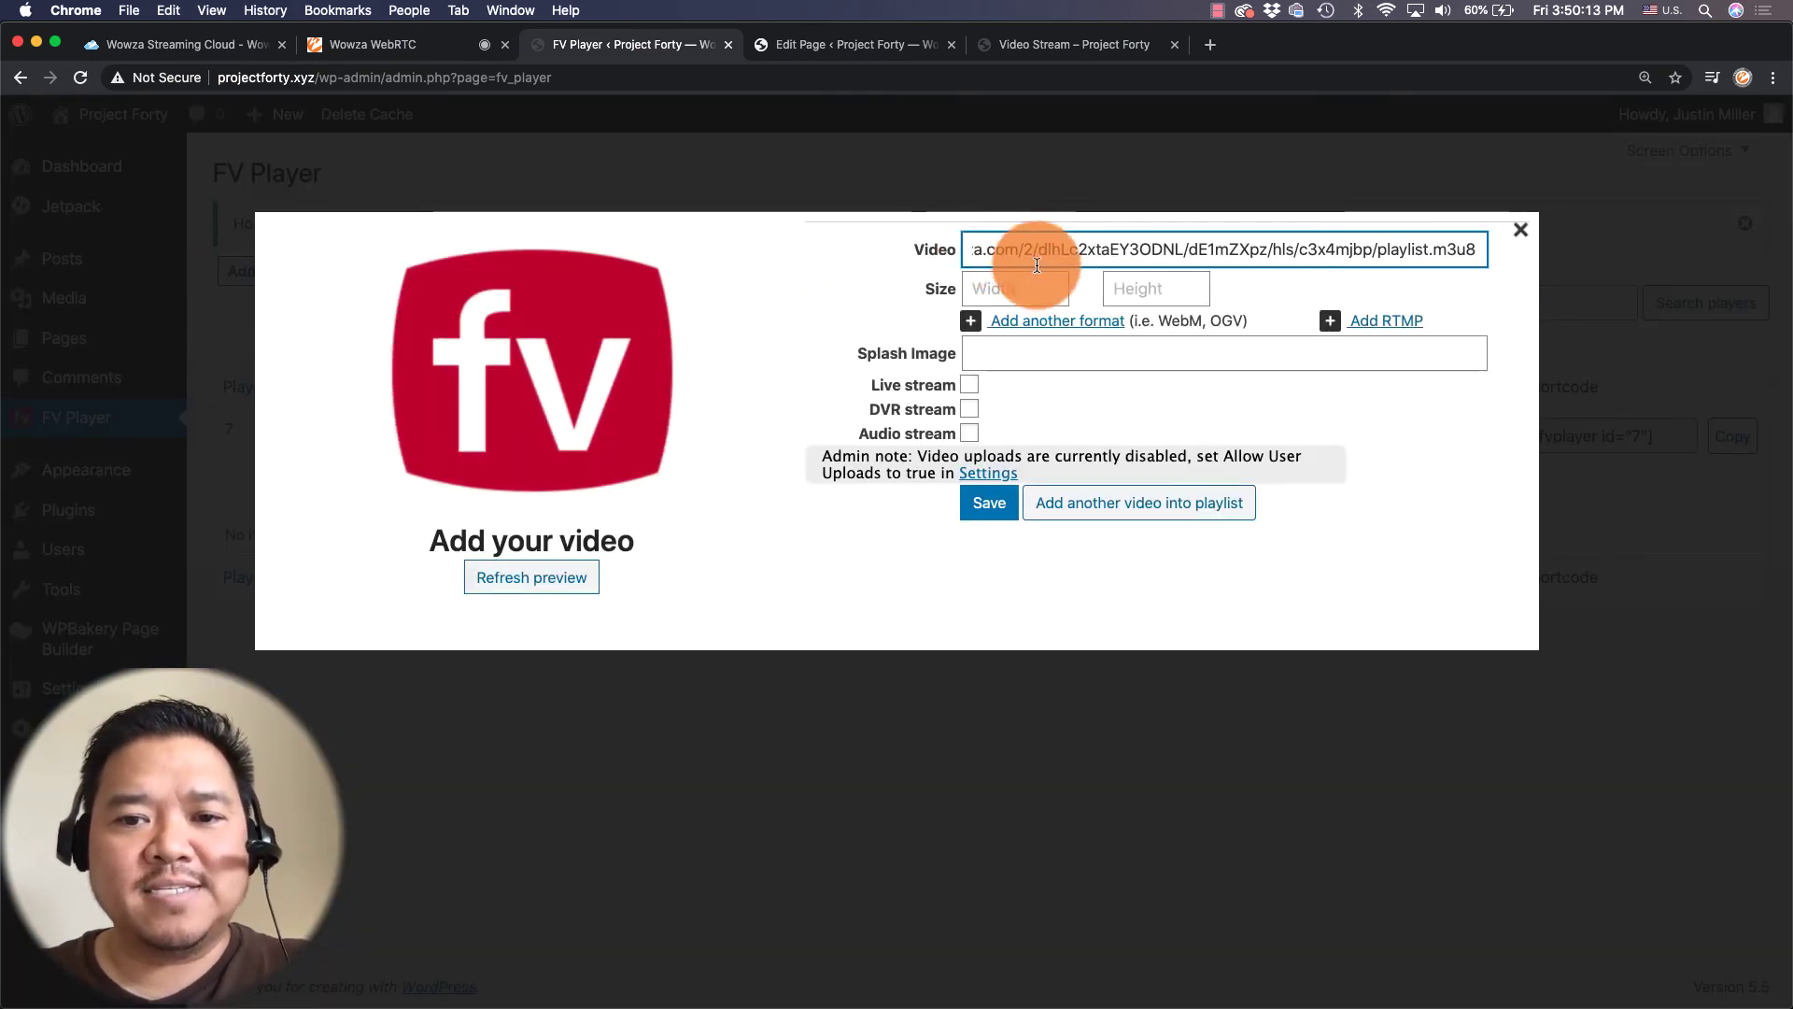
click(992, 509)
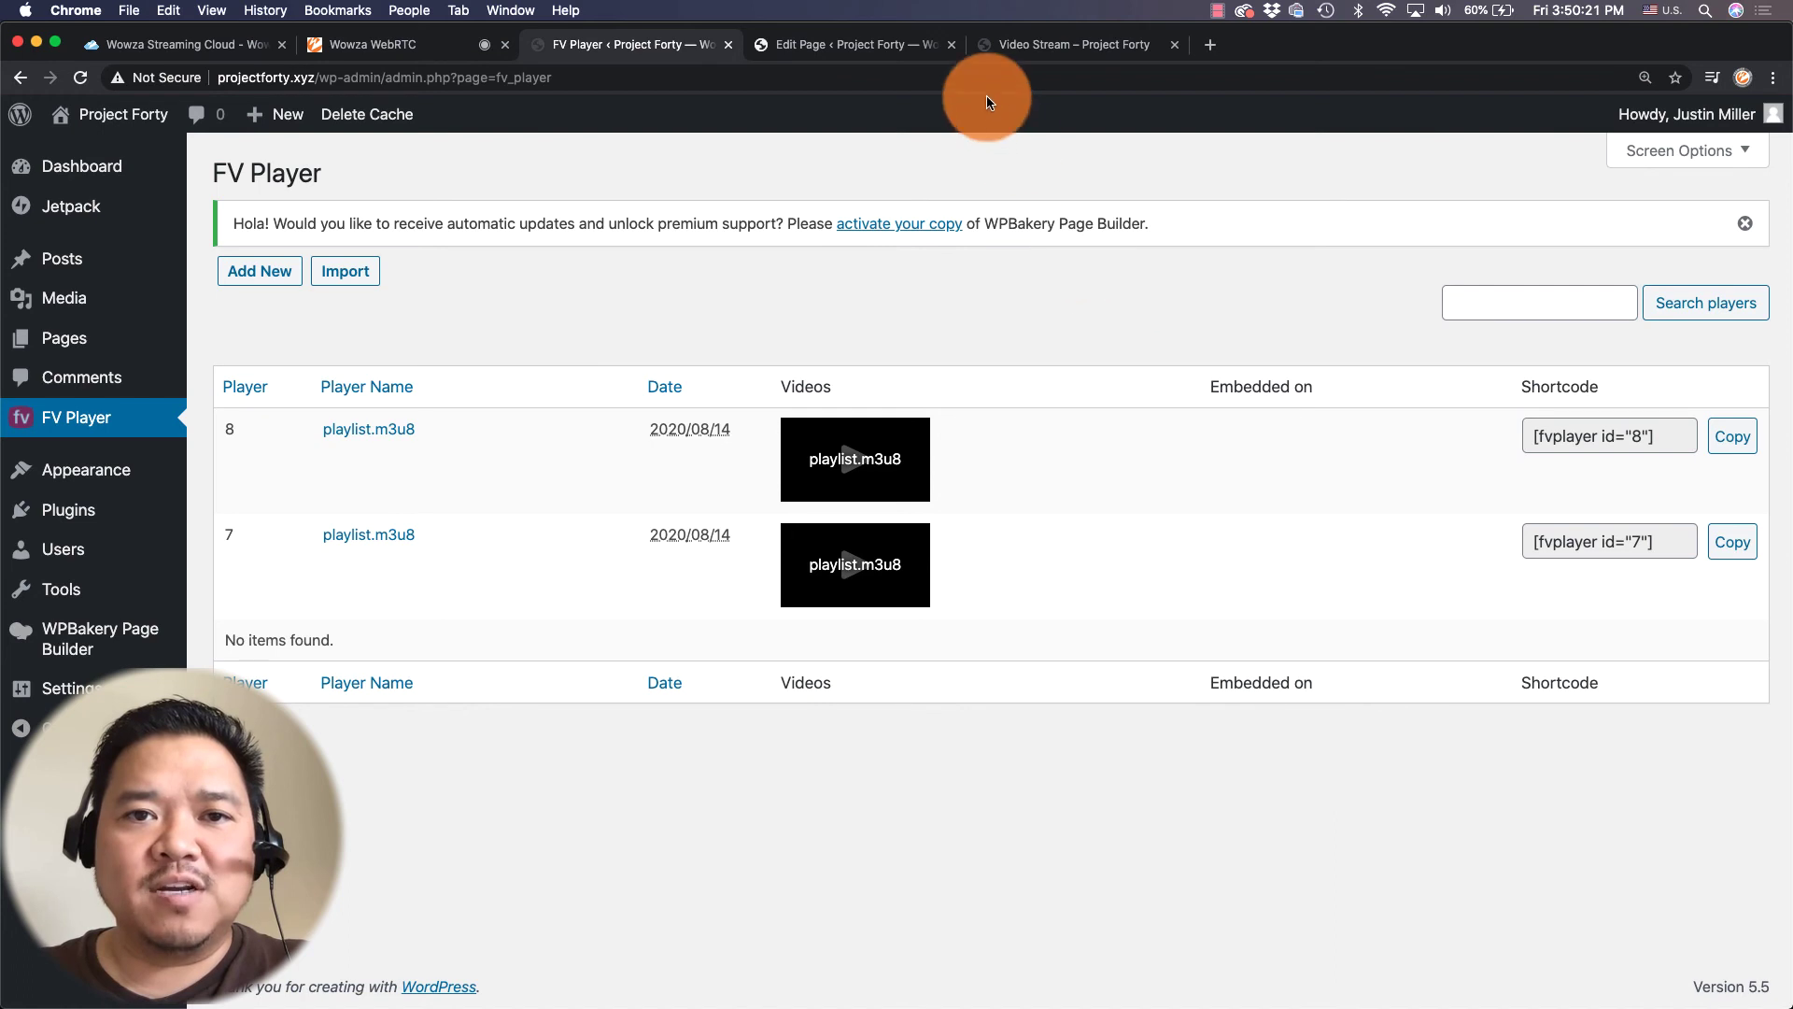
Change the page's shortcode to [fvplayer id="8"] and update the Video Stream page.
click(906, 42)
click(705, 392)
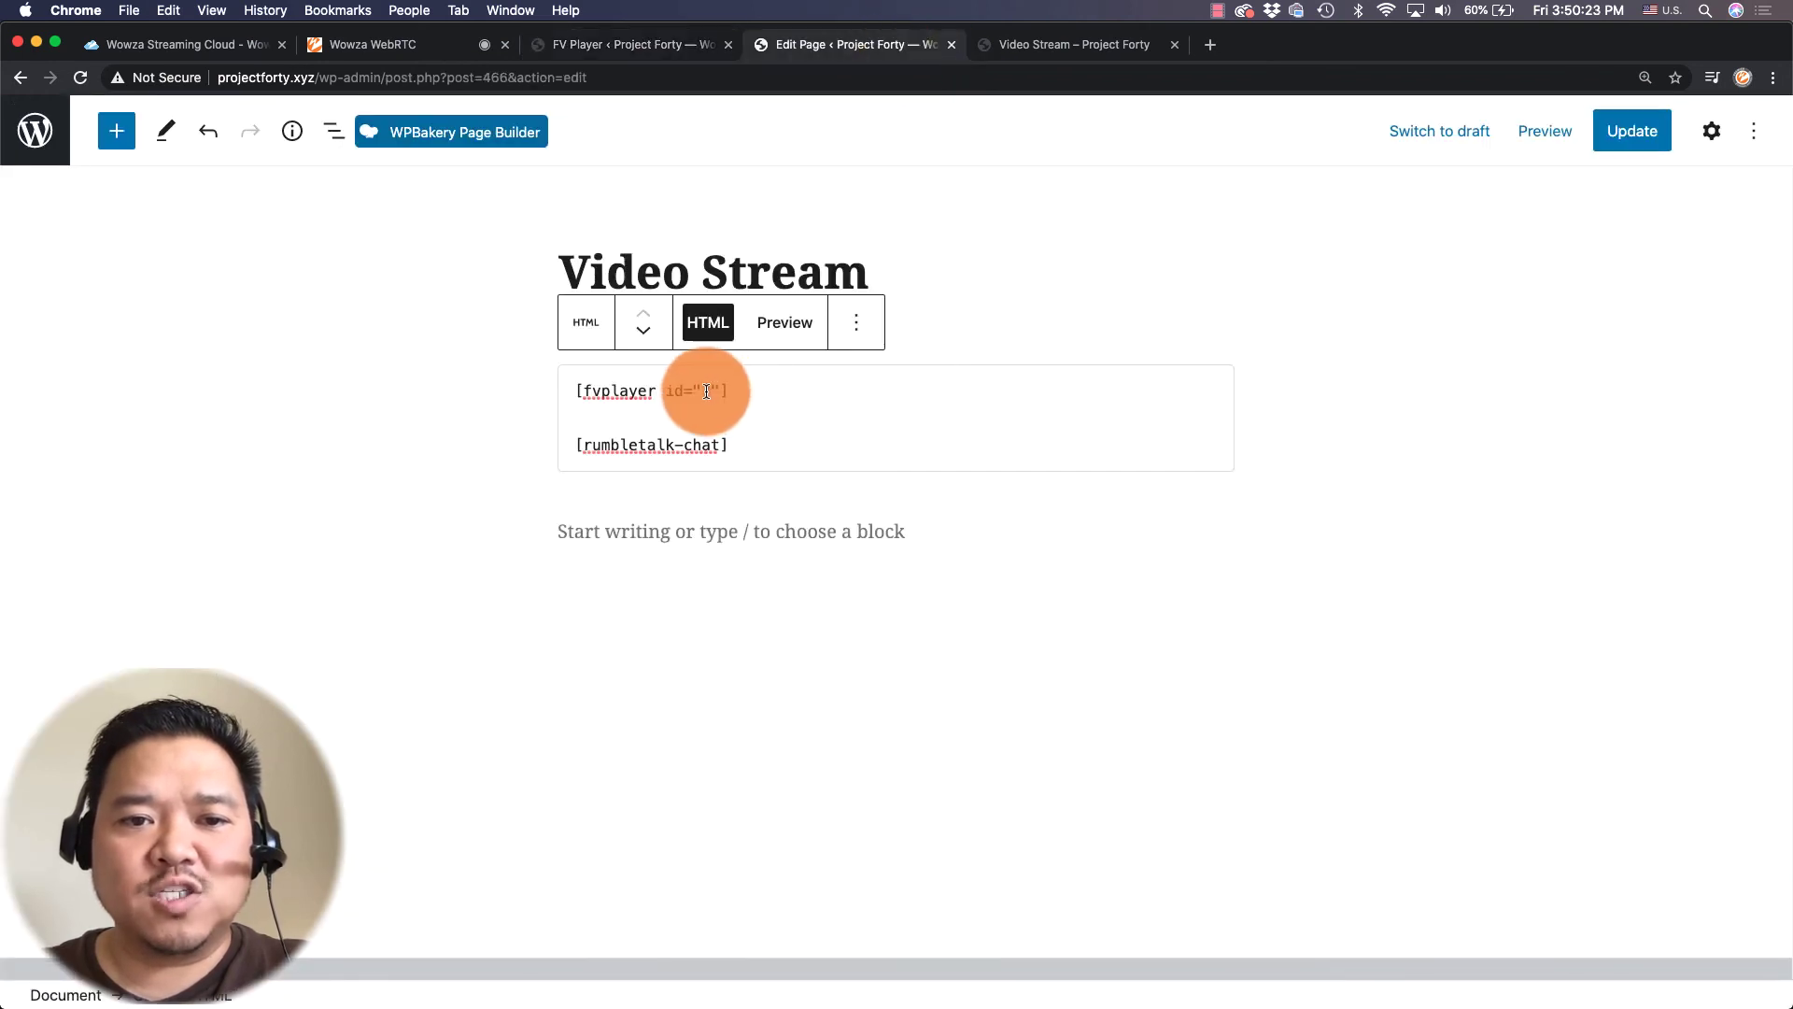
key(BackSpace)
text(8)
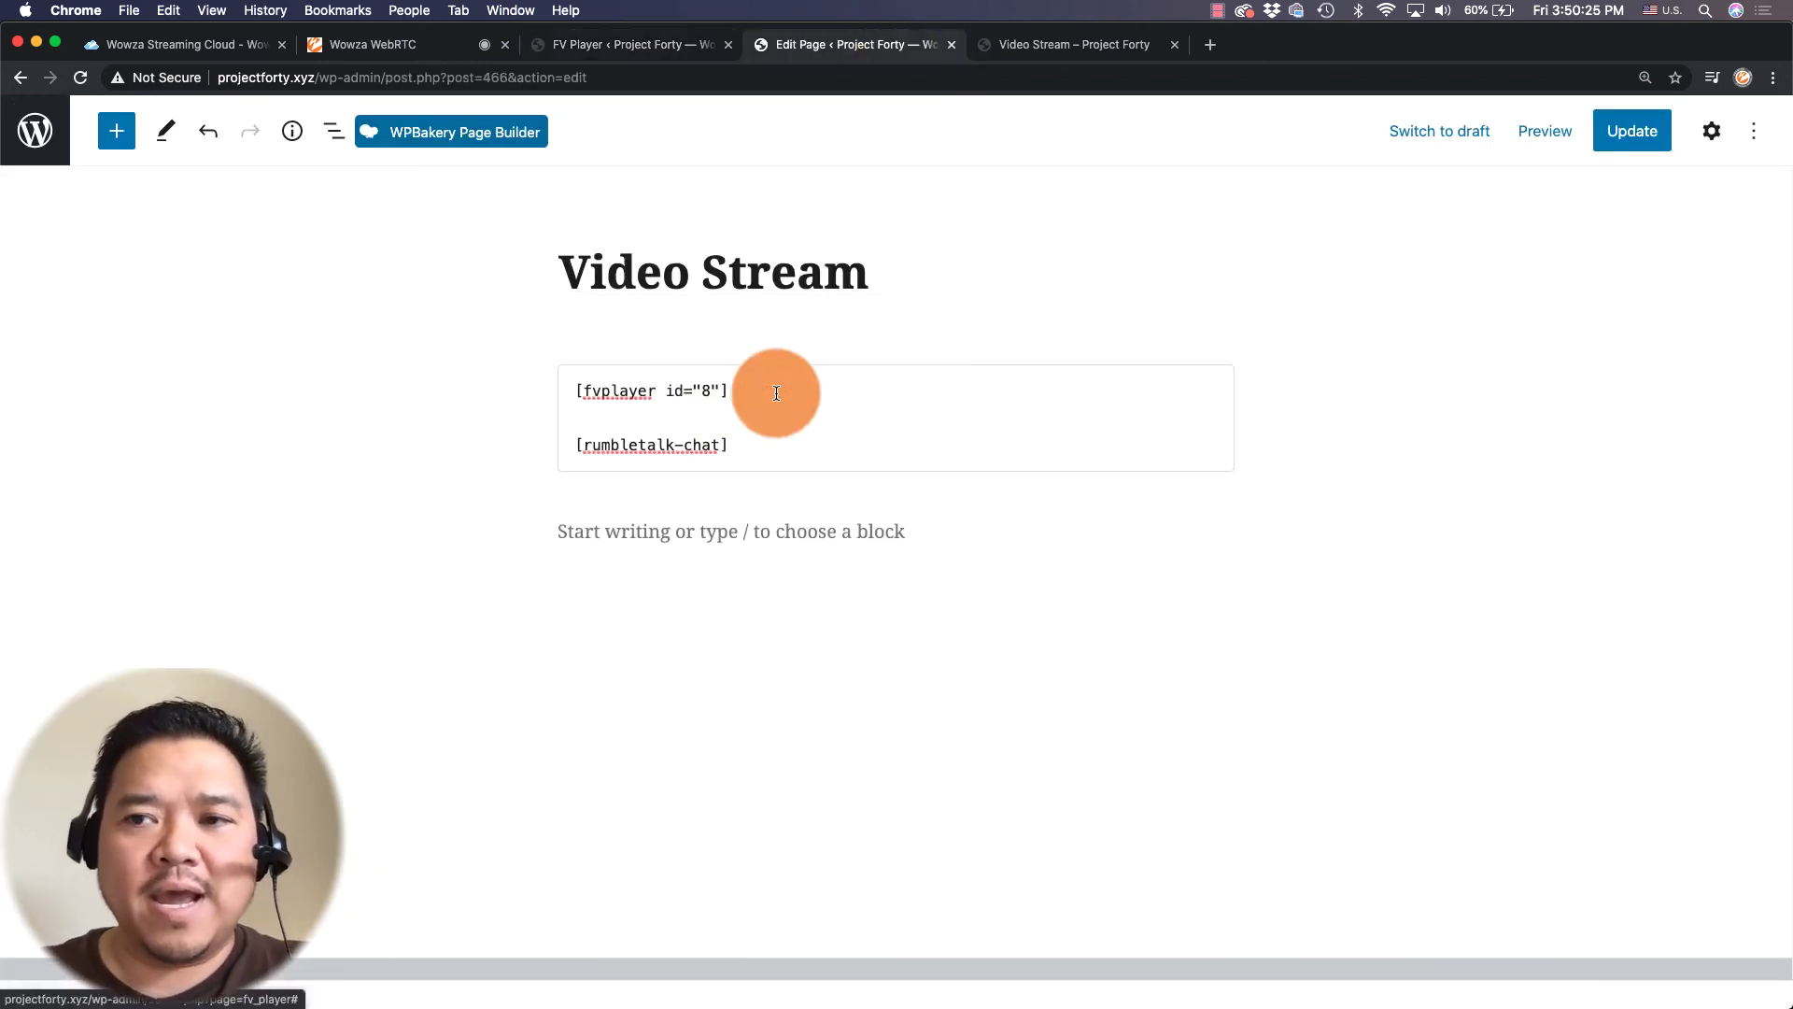
click(1642, 130)
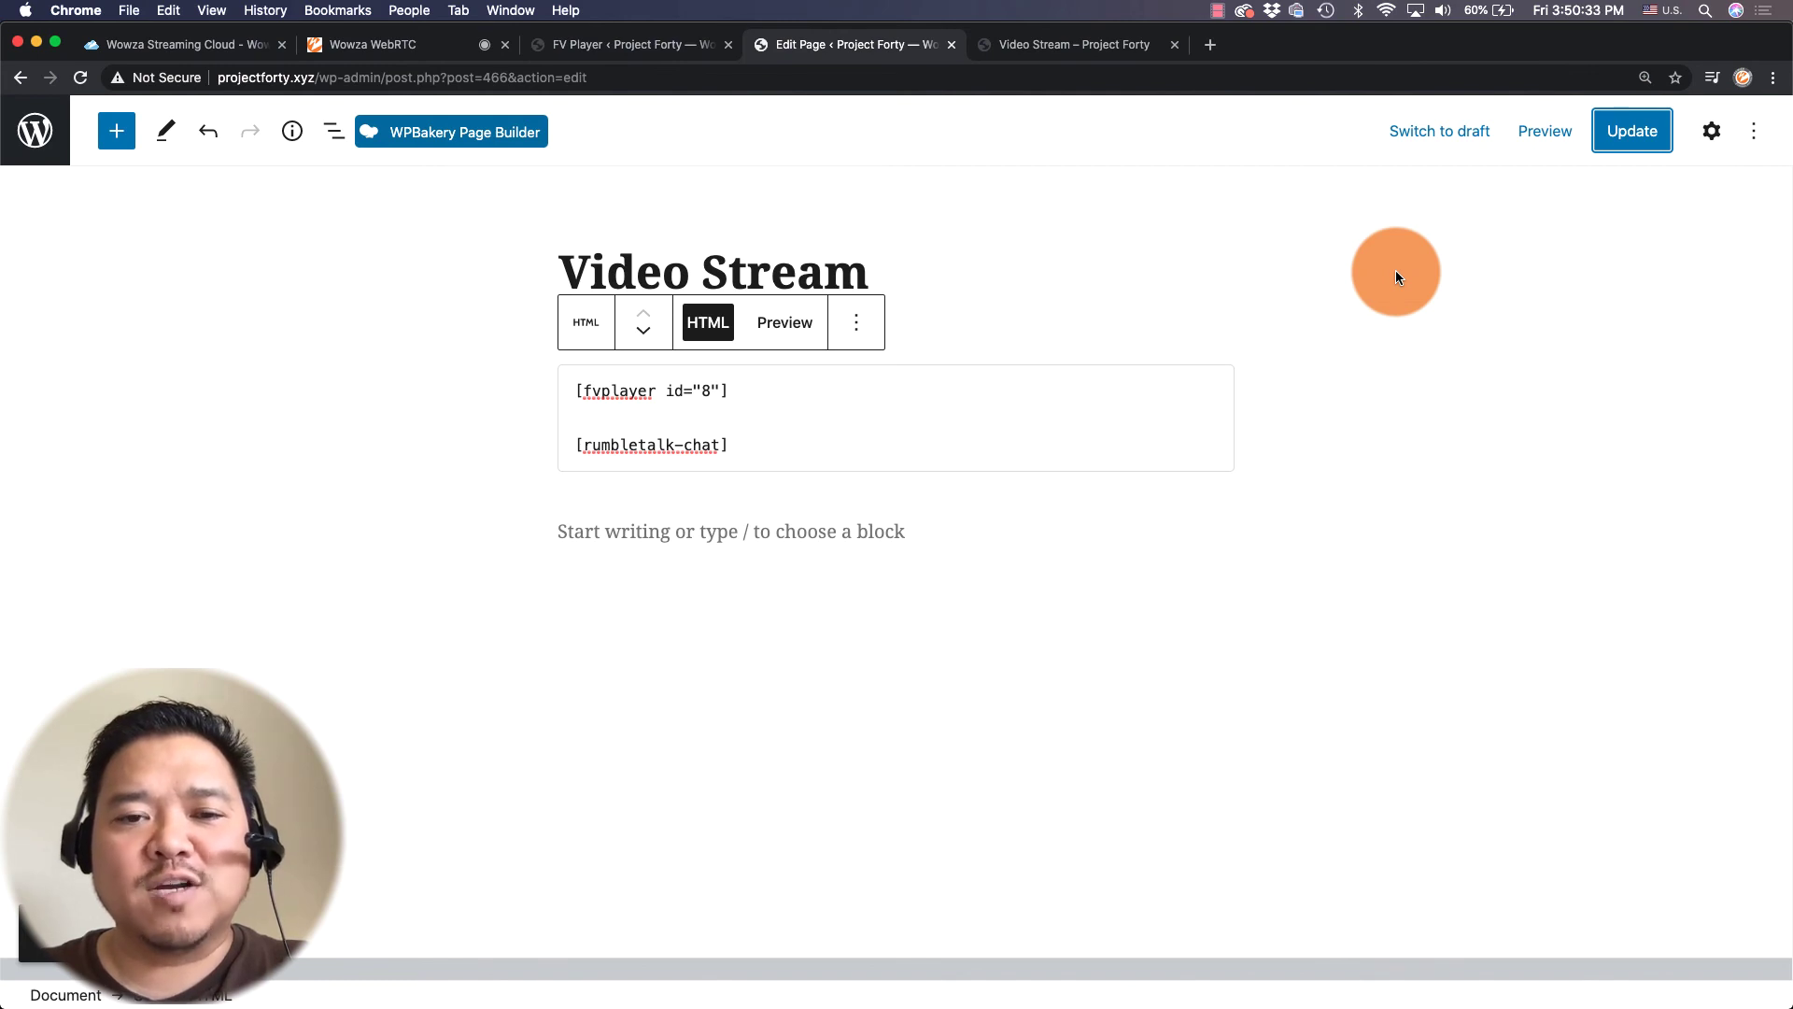
Reload the public Video Stream page, play the 2:37 VOD recording, then pause it.
click(1094, 41)
scroll(892, 455, up, 10)
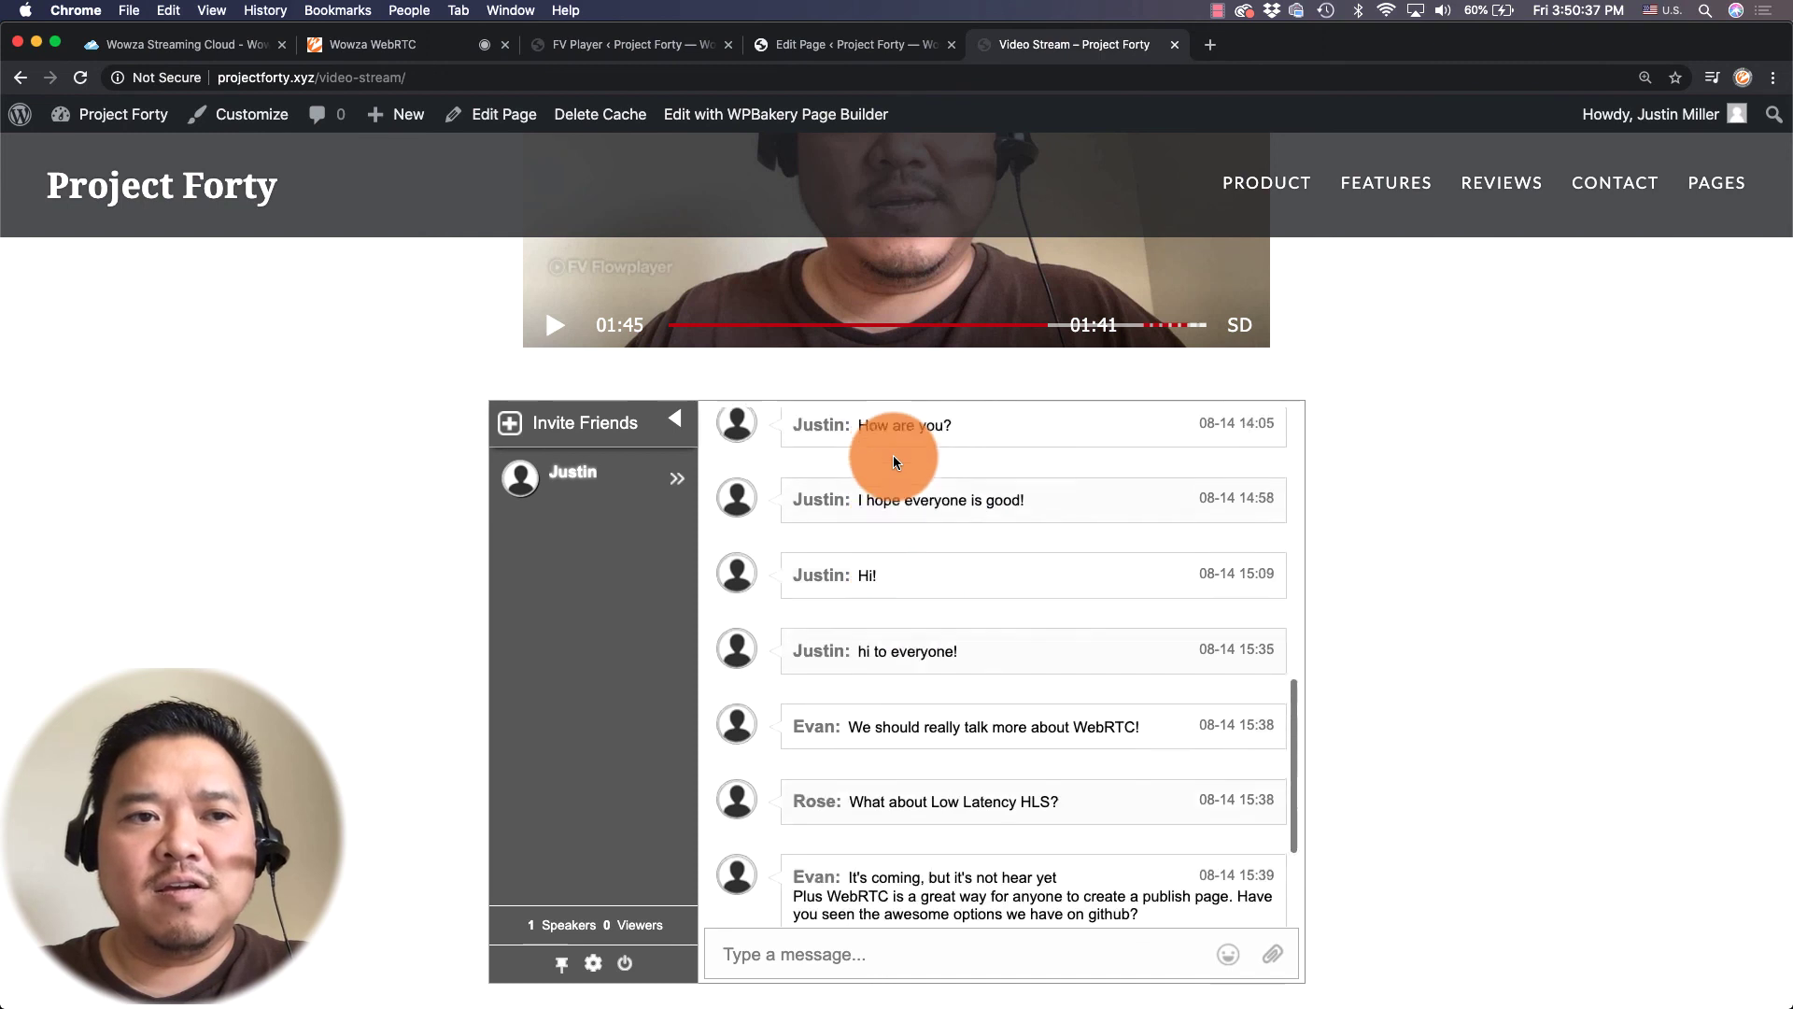
click(80, 79)
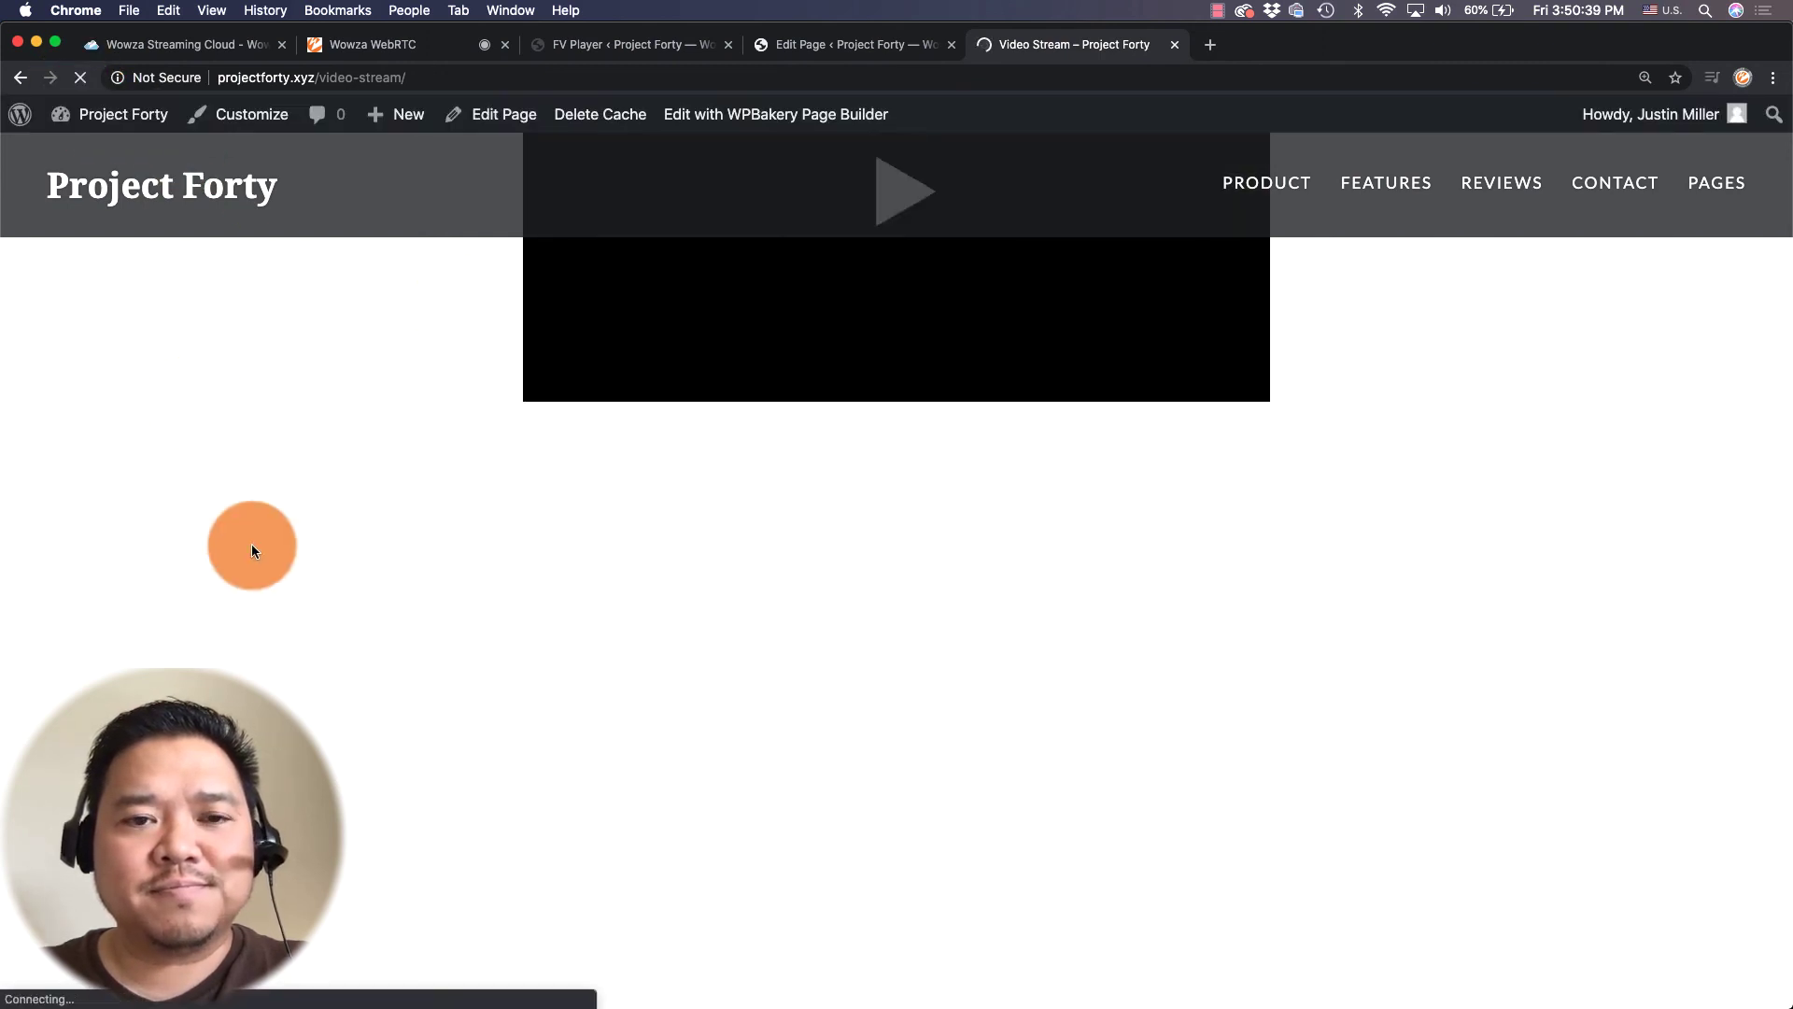
click(911, 810)
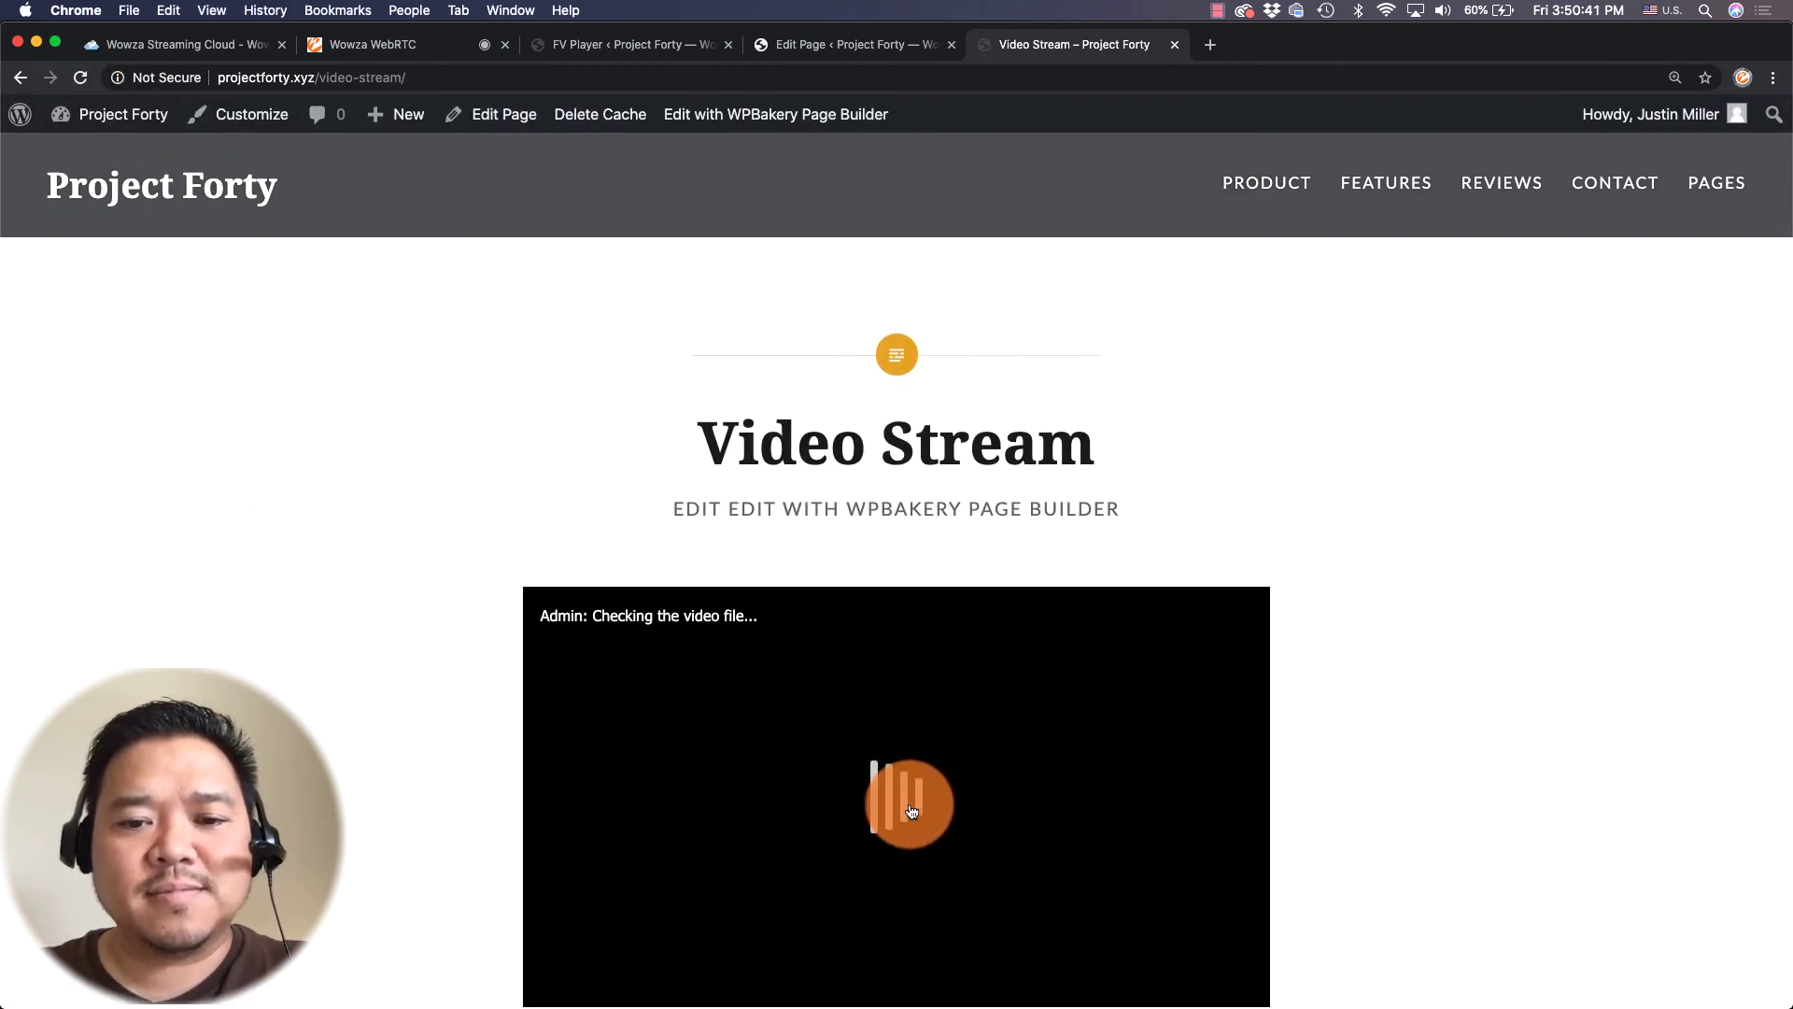
scroll(1407, 570, down, 3)
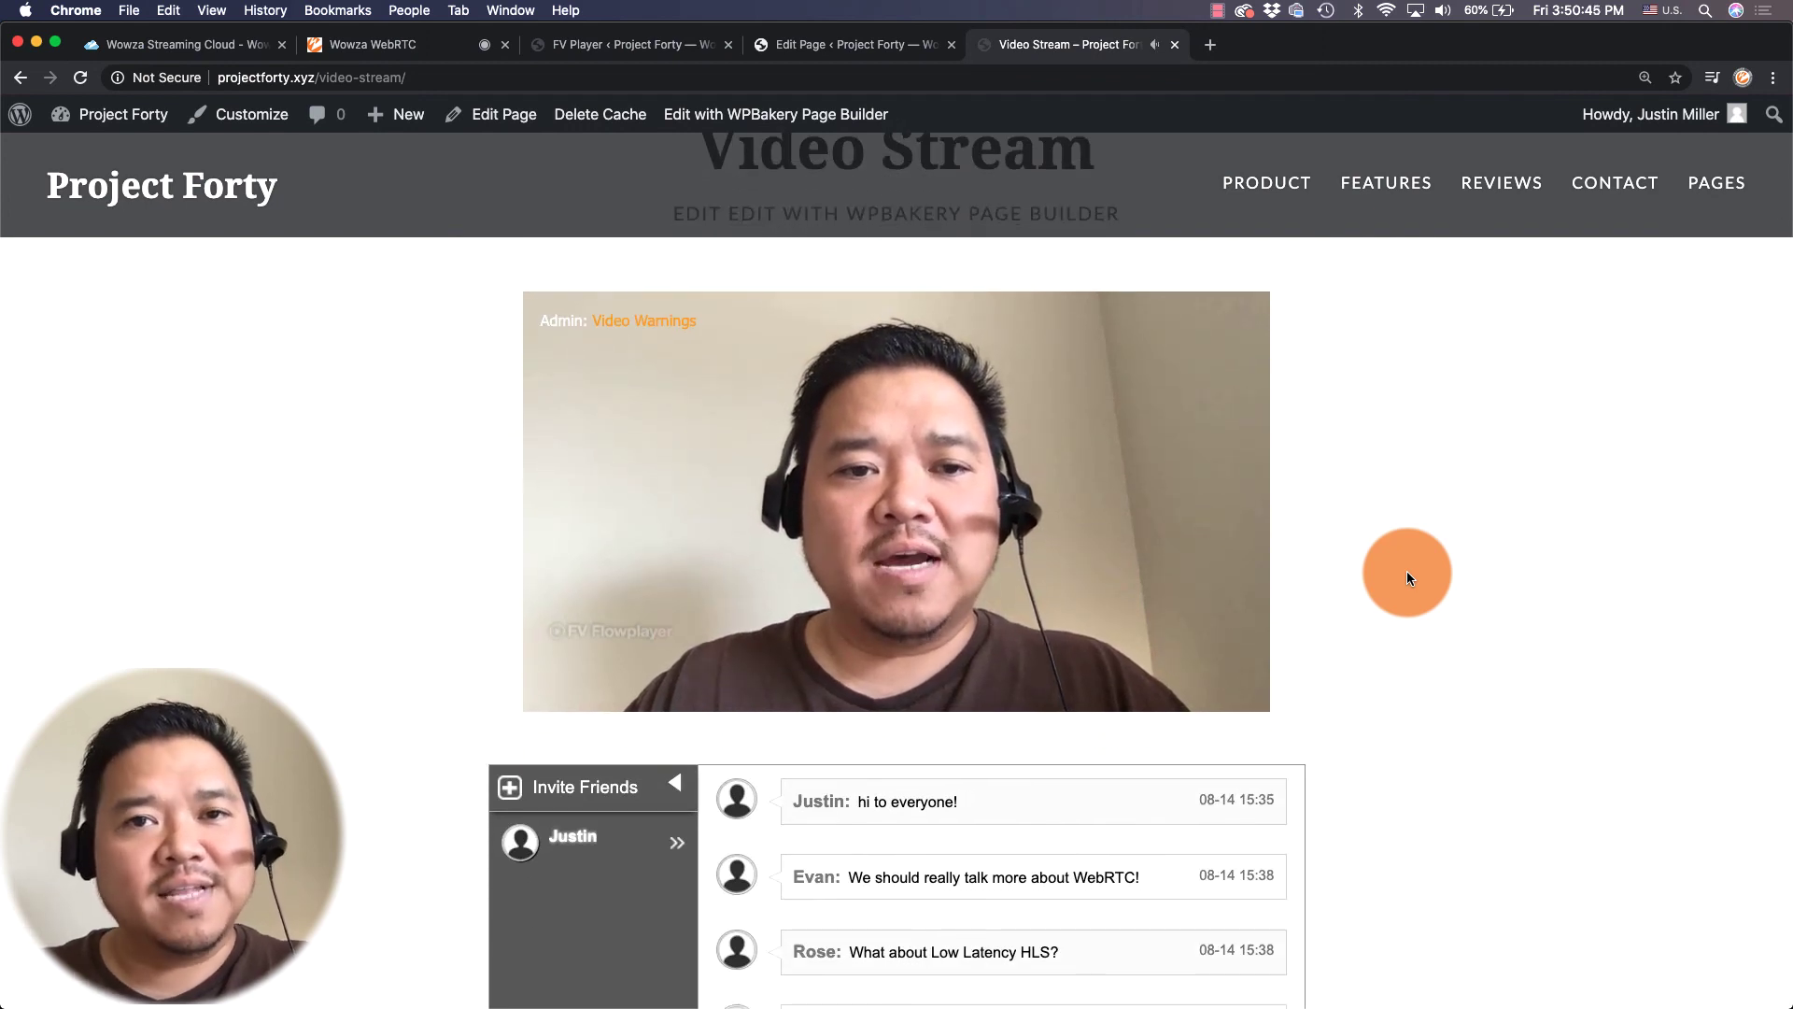
mouse_move(853, 660)
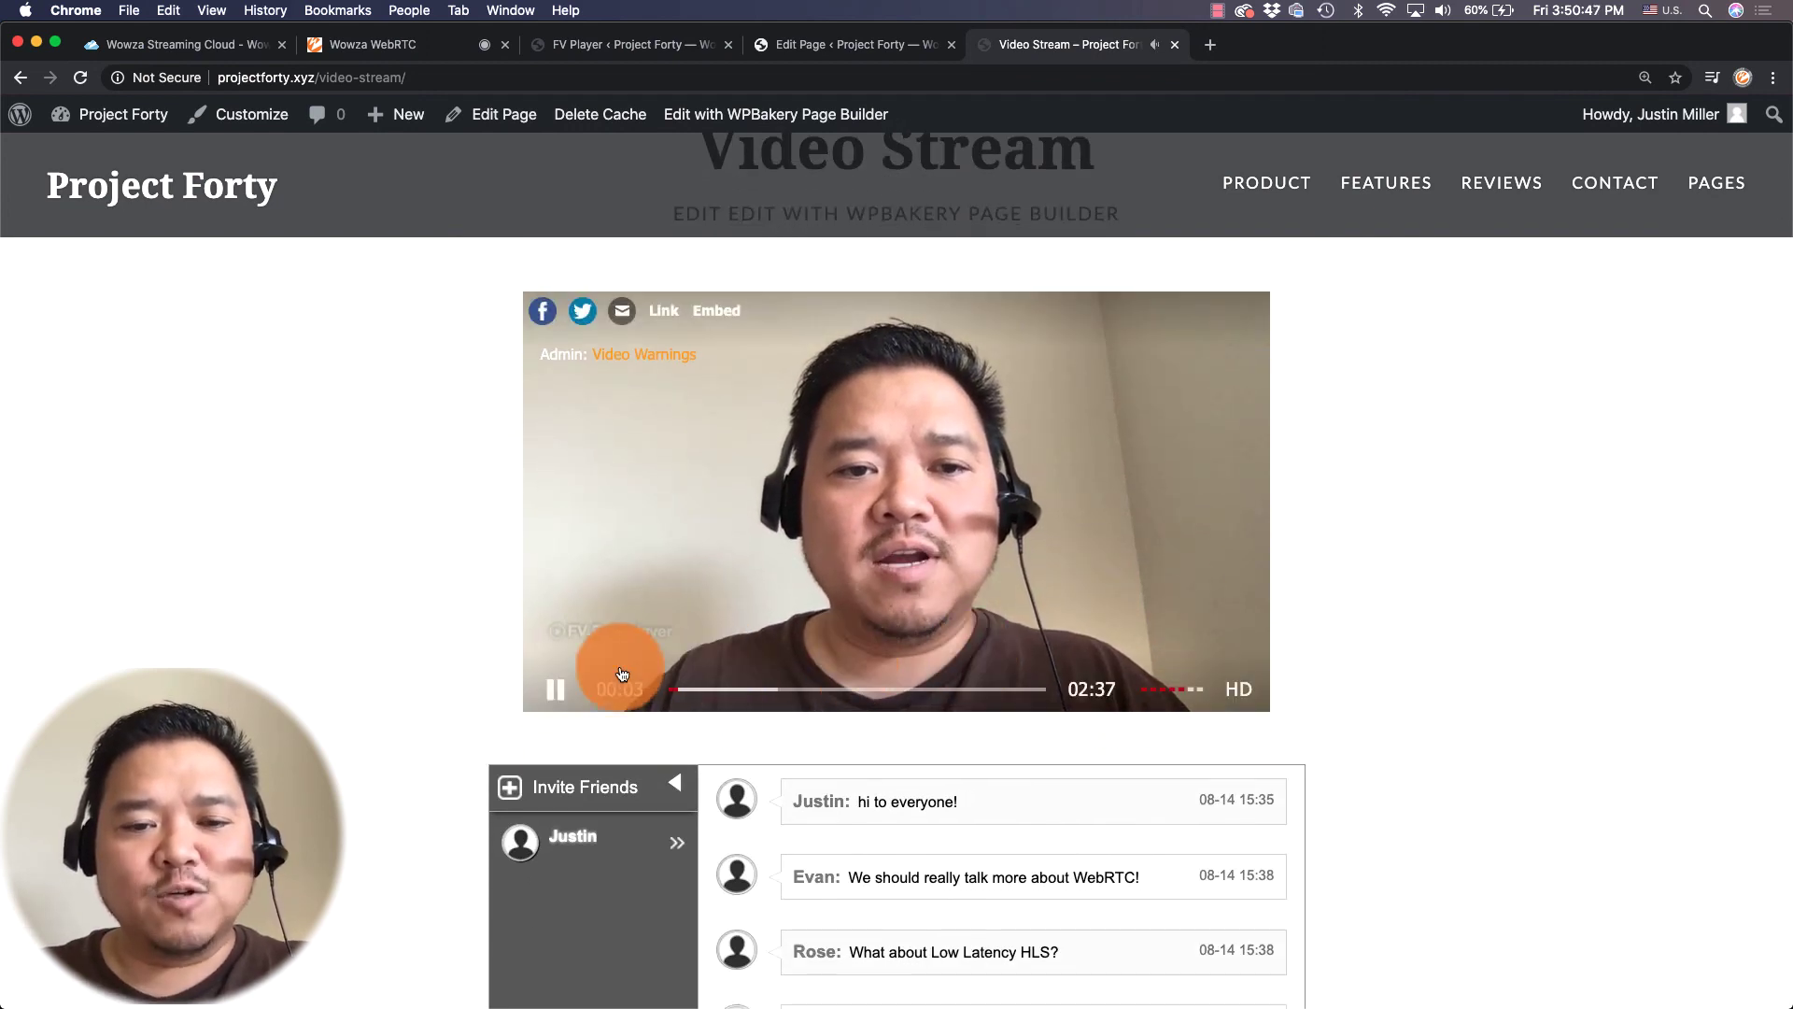
click(560, 690)
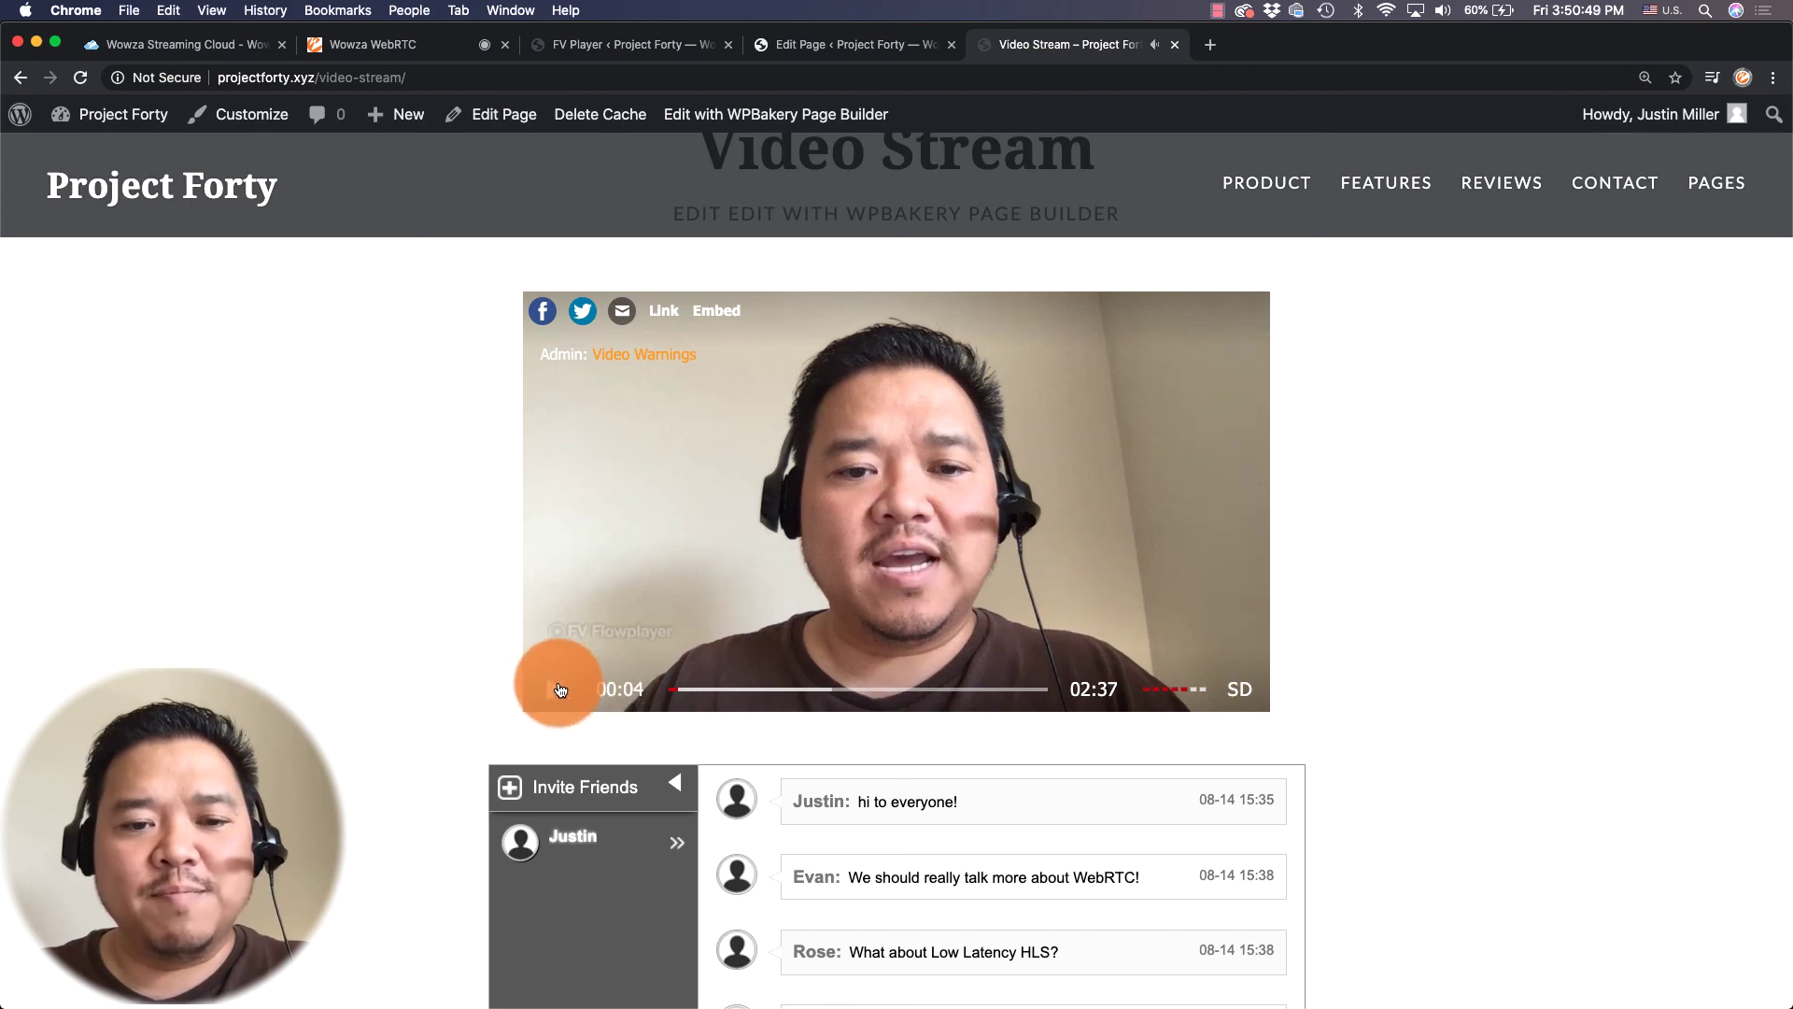